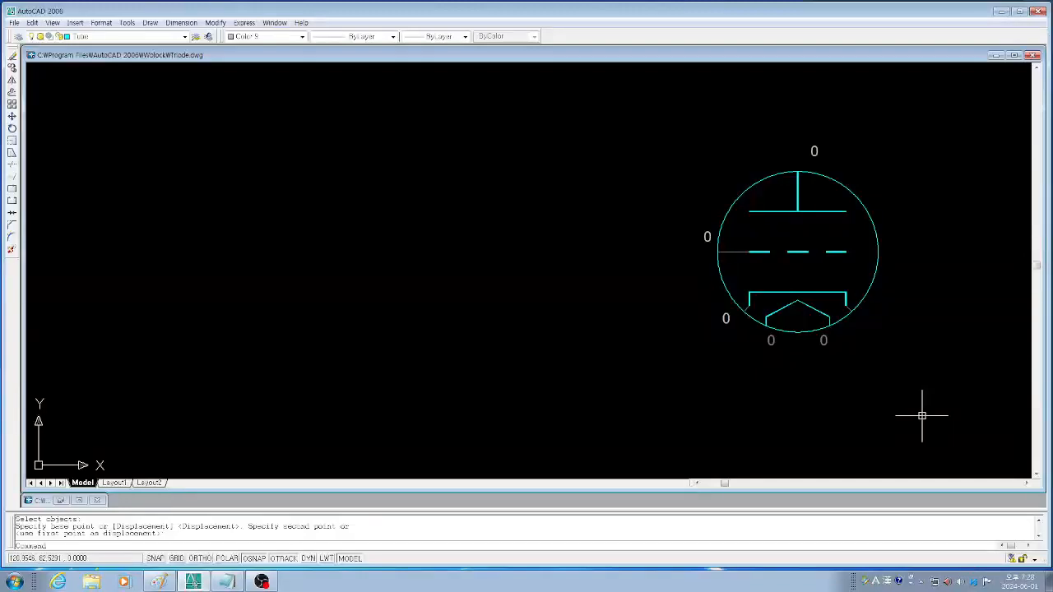
Set up a Write Block with the whole triode symbol as its objects and the circle's centre as base point.
{"action": "type", "text": "w"}
{"action": "key", "text": "Return"}
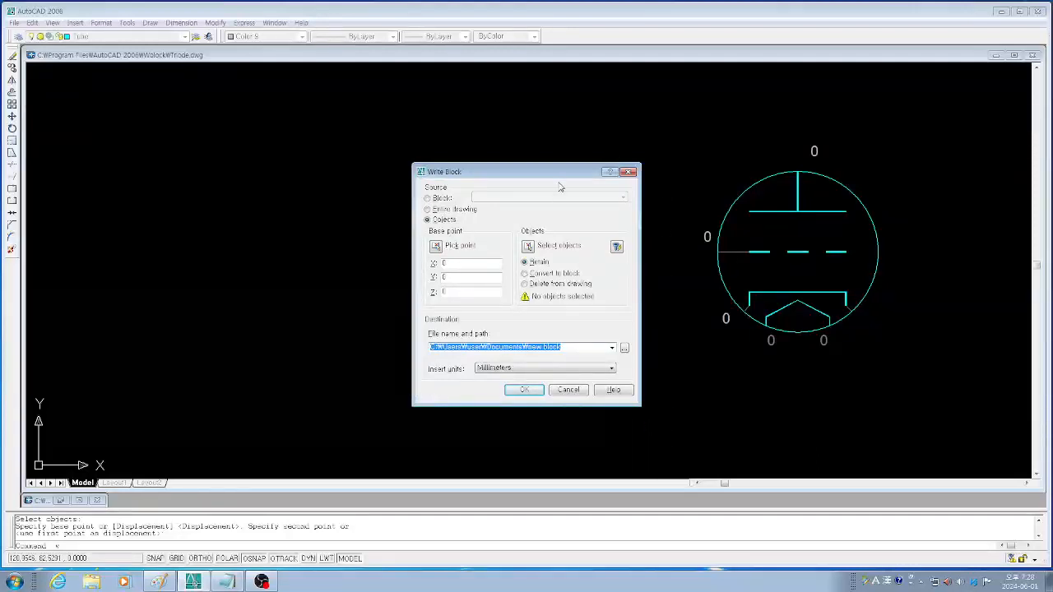
{"action": "left_click_drag", "start_coordinate": [569, 175], "coordinate": [500, 130]}
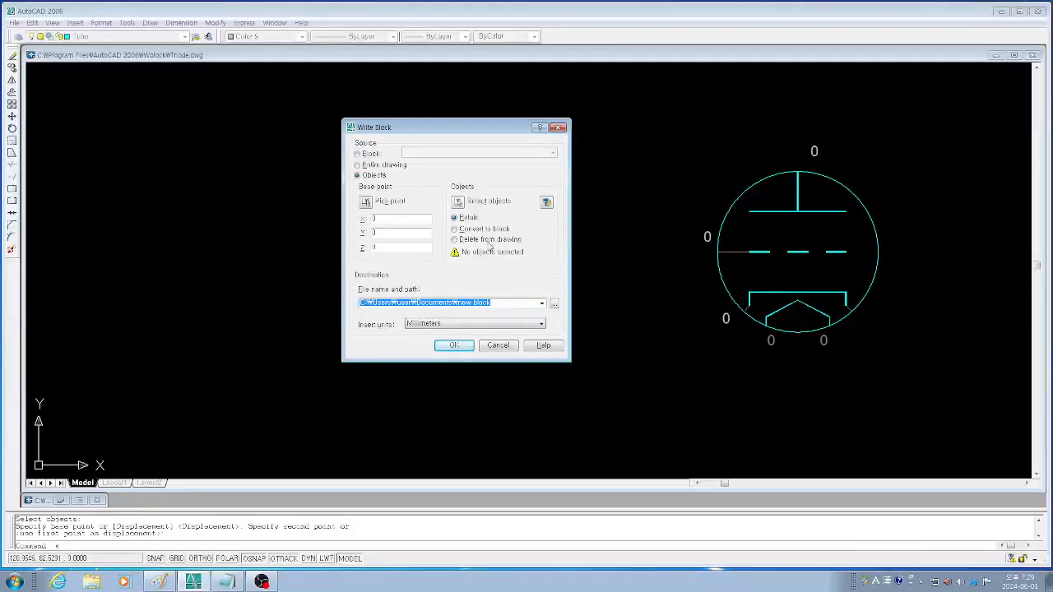
{"action": "left_click", "coordinate": [459, 201]}
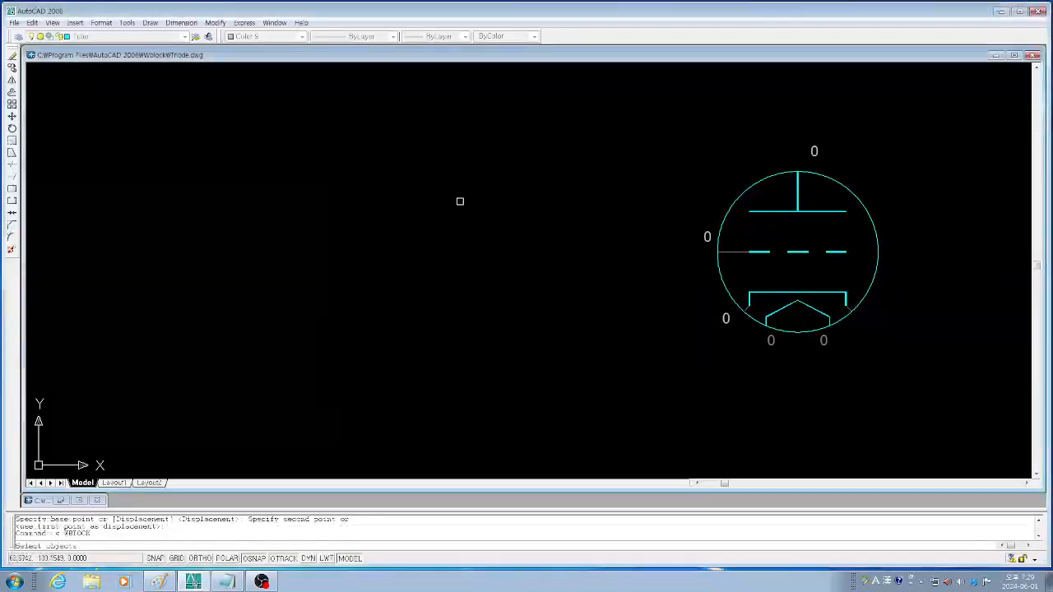
{"action": "left_click", "coordinate": [937, 383]}
{"action": "left_click", "coordinate": [636, 181]}
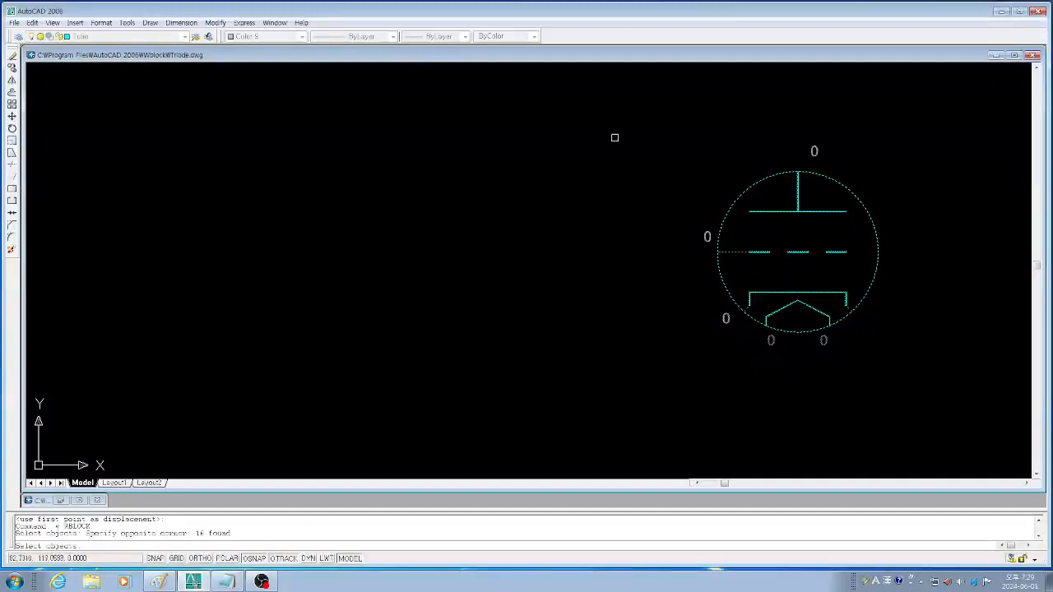
{"action": "key", "text": "Return"}
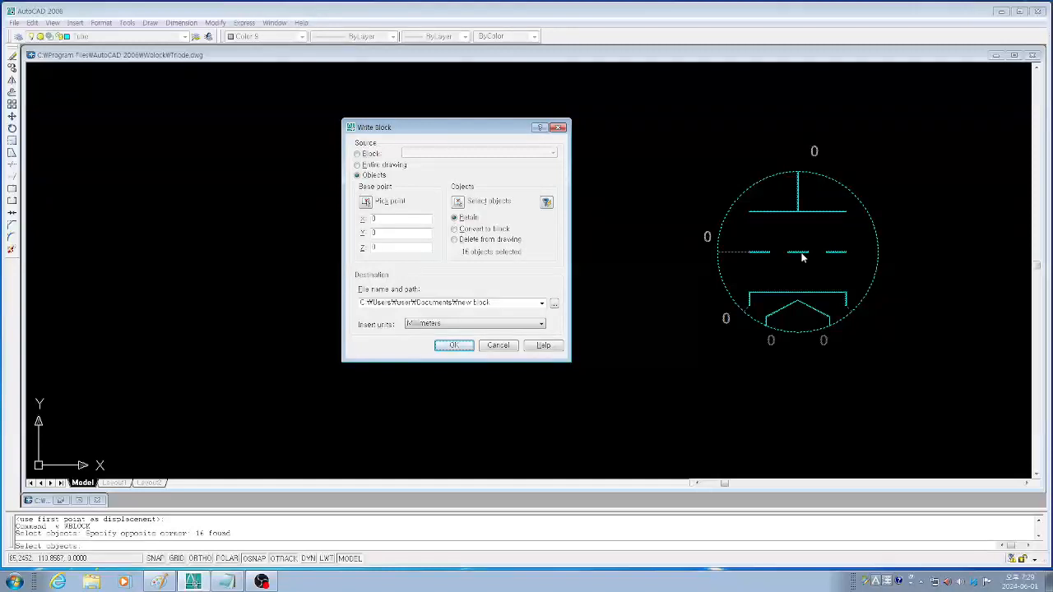
{"action": "left_click", "coordinate": [367, 206]}
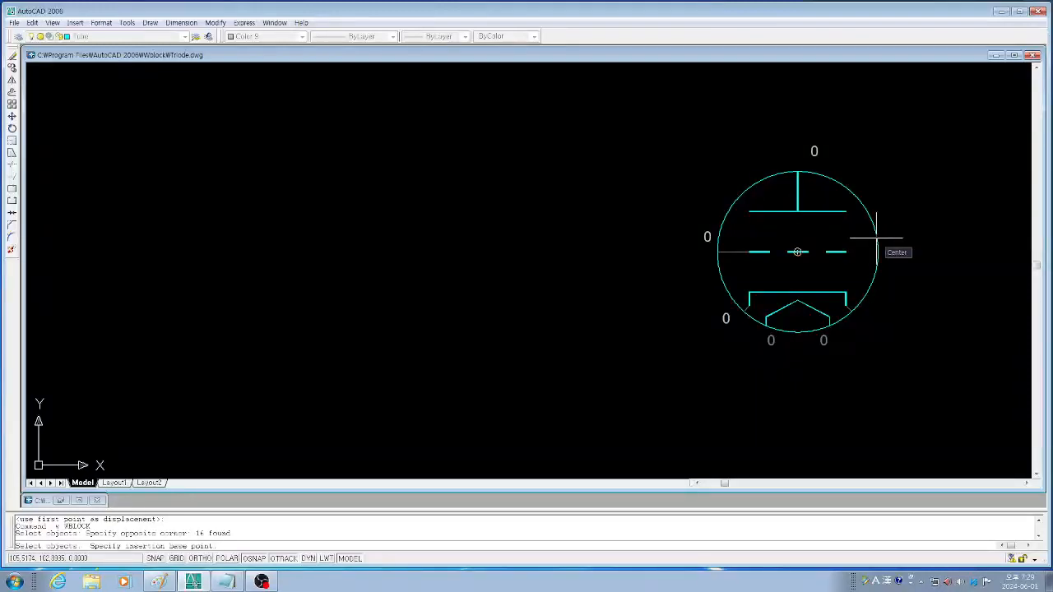
{"action": "left_click", "coordinate": [876, 239]}
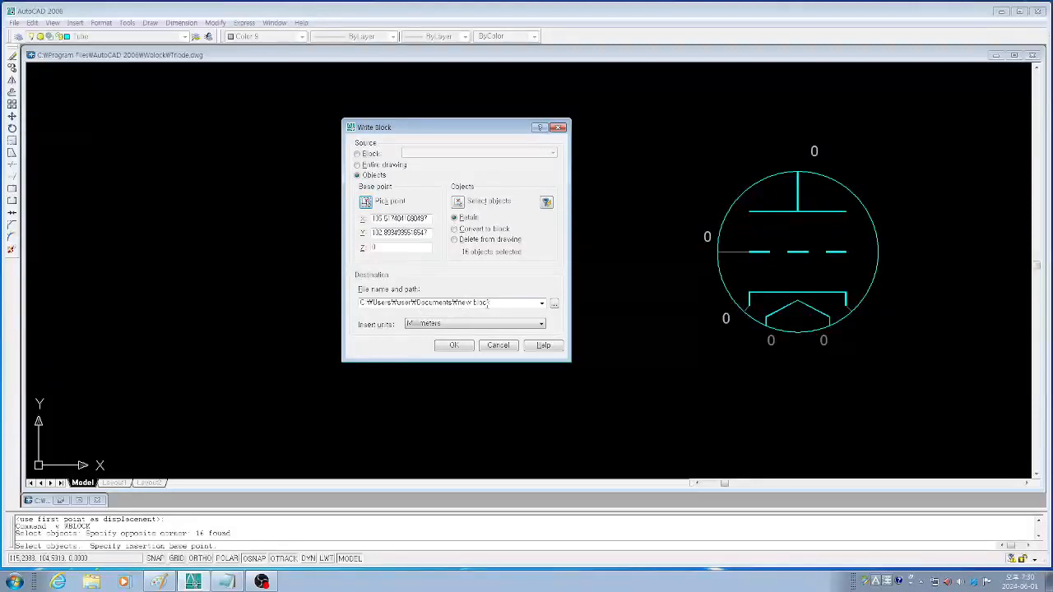
Browse to C:\Program Files\AutoCAD 2006\Wblock as the destination folder for the block file.
{"action": "left_click", "coordinate": [554, 304]}
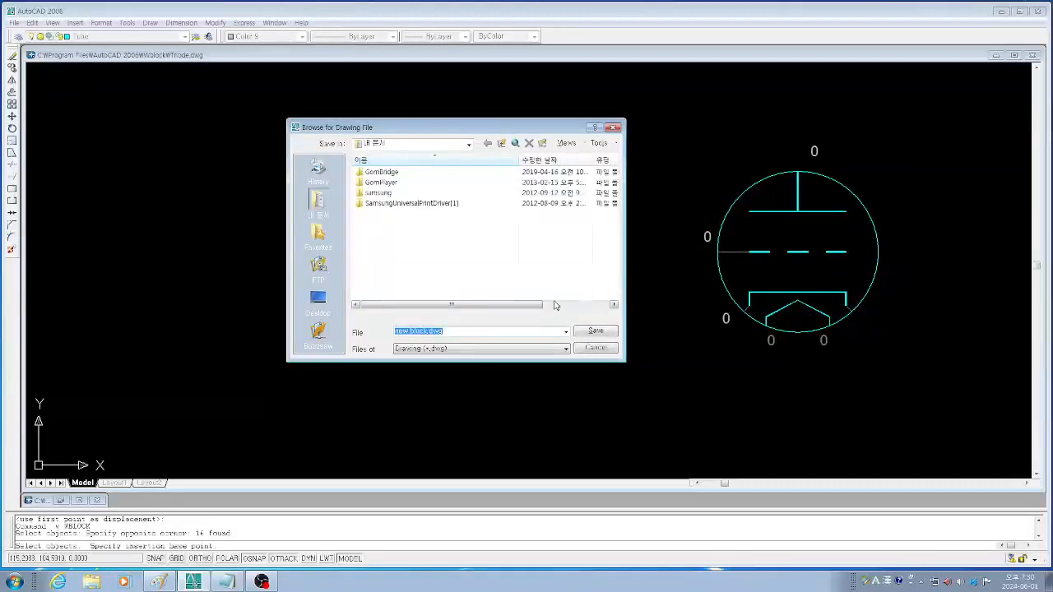
{"action": "left_click", "coordinate": [501, 144]}
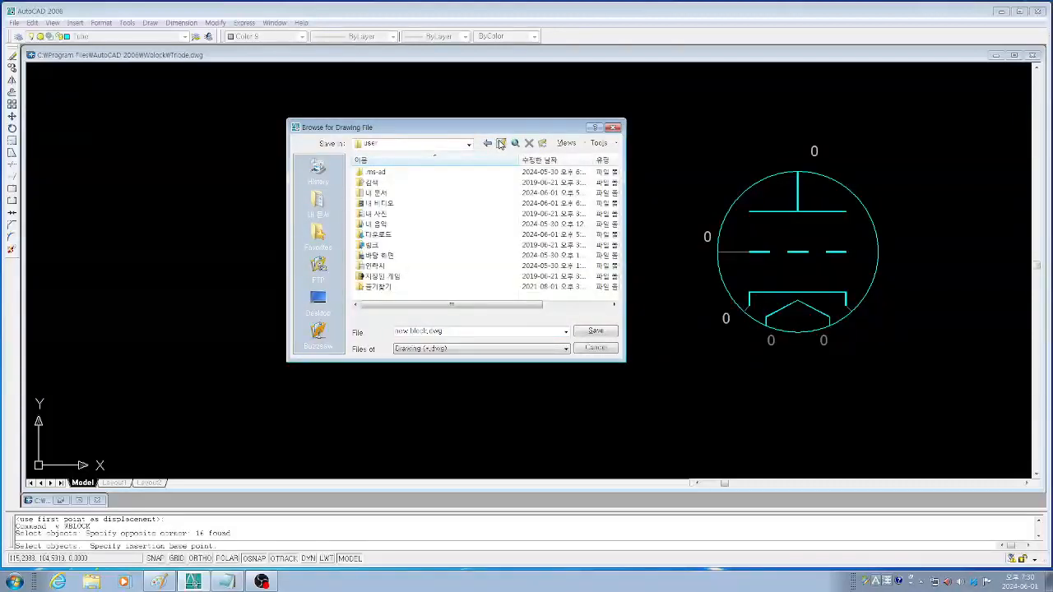
{"action": "left_click", "coordinate": [501, 144]}
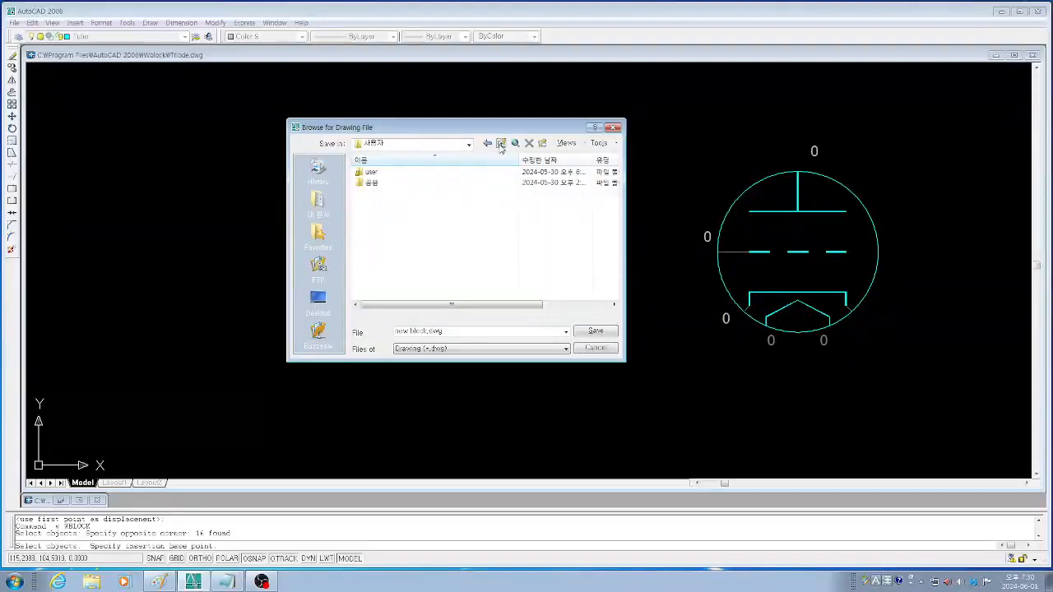
{"action": "left_click", "coordinate": [501, 144]}
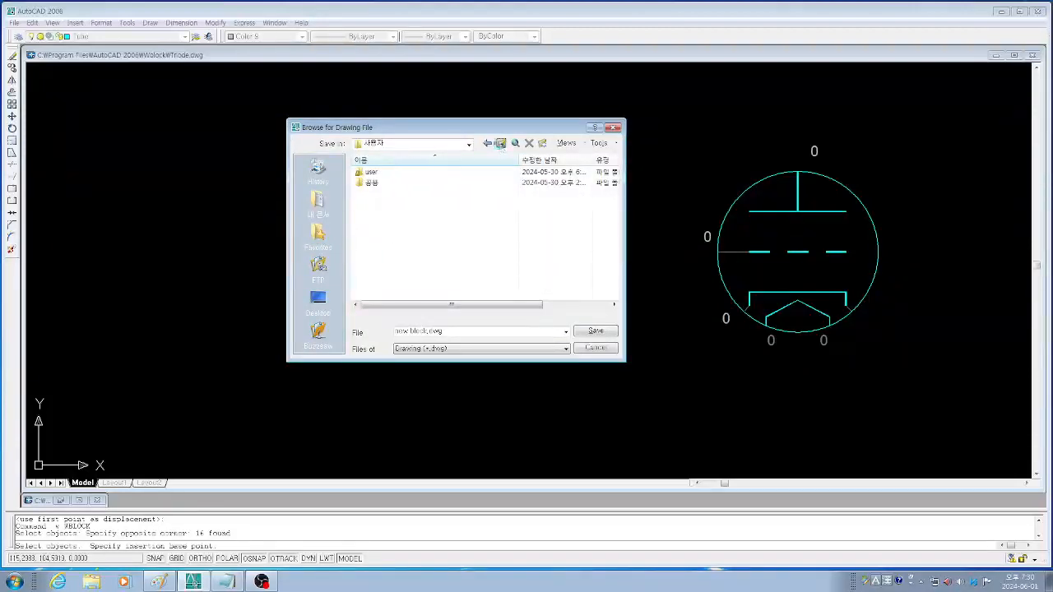
{"action": "left_click", "coordinate": [501, 144]}
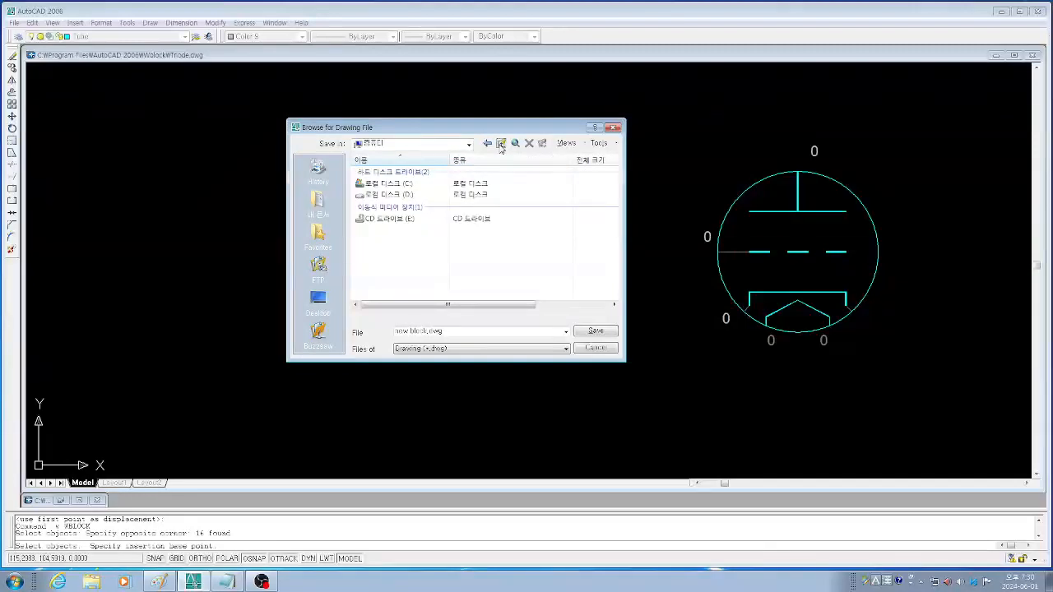
{"action": "double_click", "coordinate": [395, 186]}
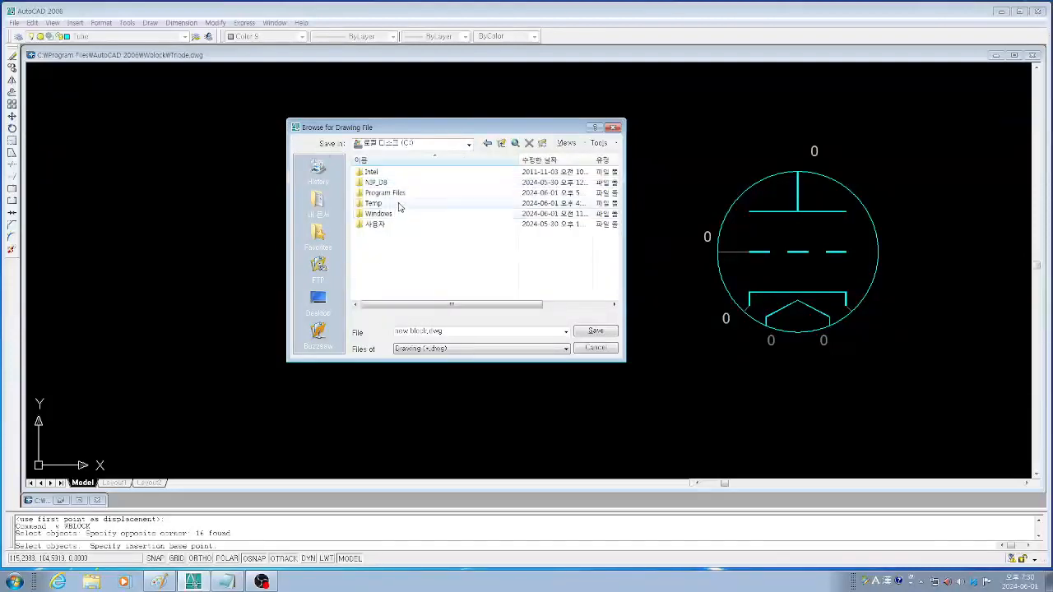
{"action": "double_click", "coordinate": [397, 194]}
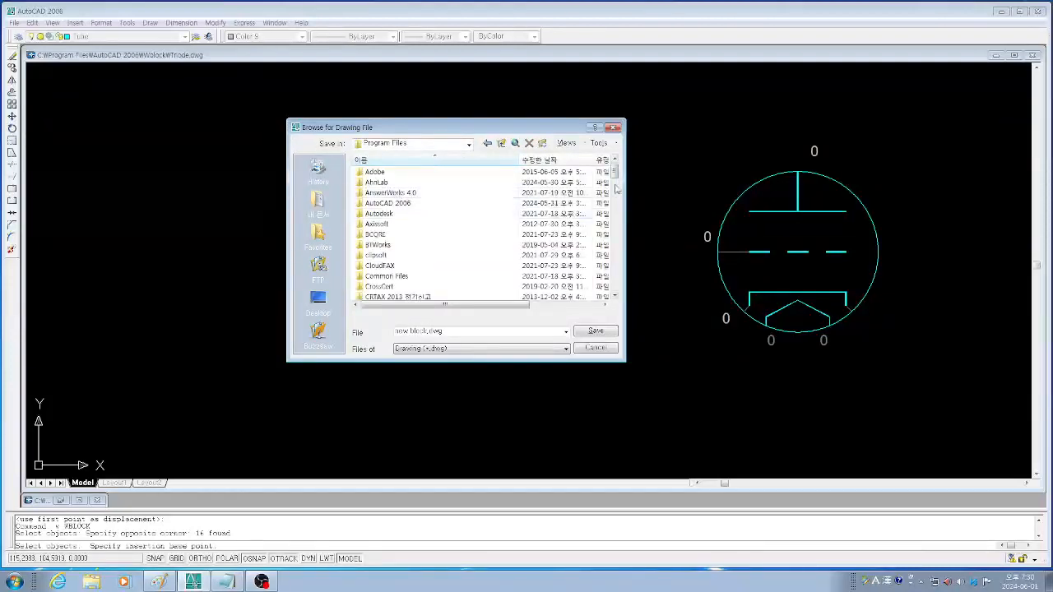
{"action": "mouse_move", "coordinate": [613, 170]}
{"action": "left_mouse_down"}
{"action": "mouse_move", "coordinate": [614, 200]}
{"action": "mouse_move", "coordinate": [614, 164]}
{"action": "left_mouse_up"}
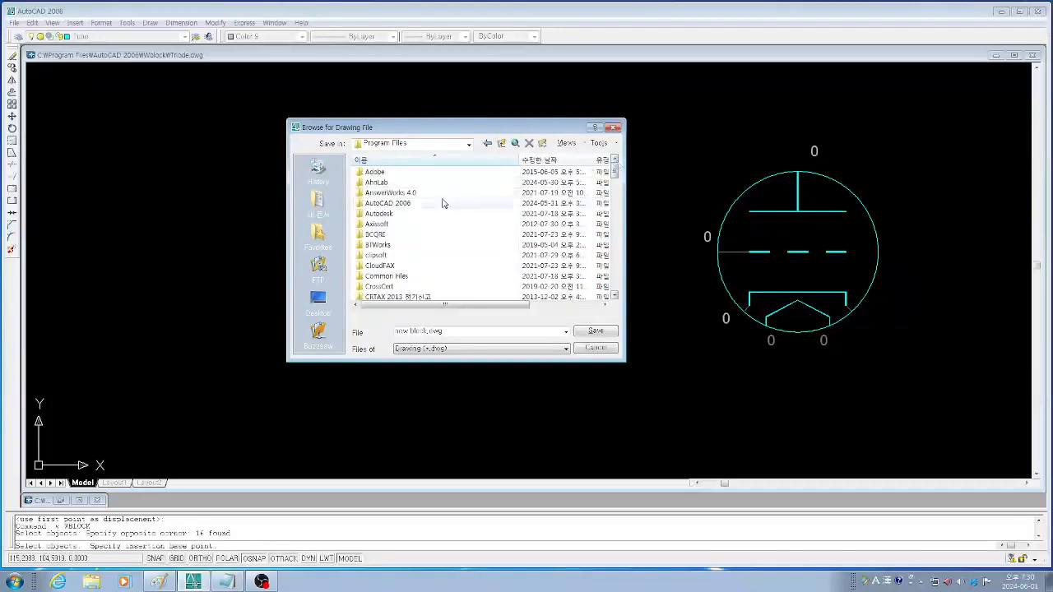
{"action": "double_click", "coordinate": [403, 204]}
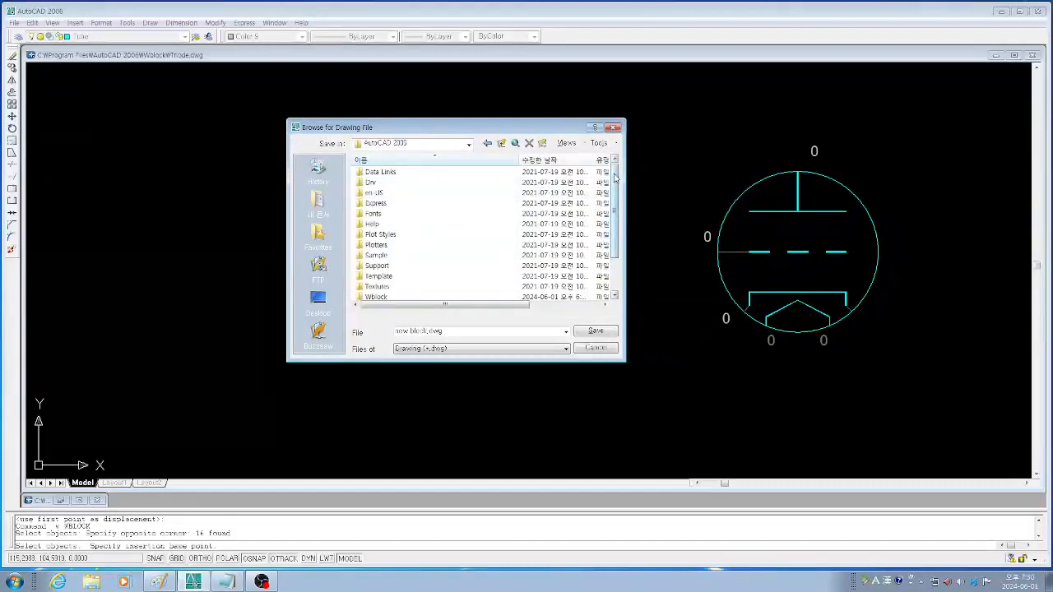
{"action": "left_click_drag", "start_coordinate": [616, 176], "coordinate": [616, 222]}
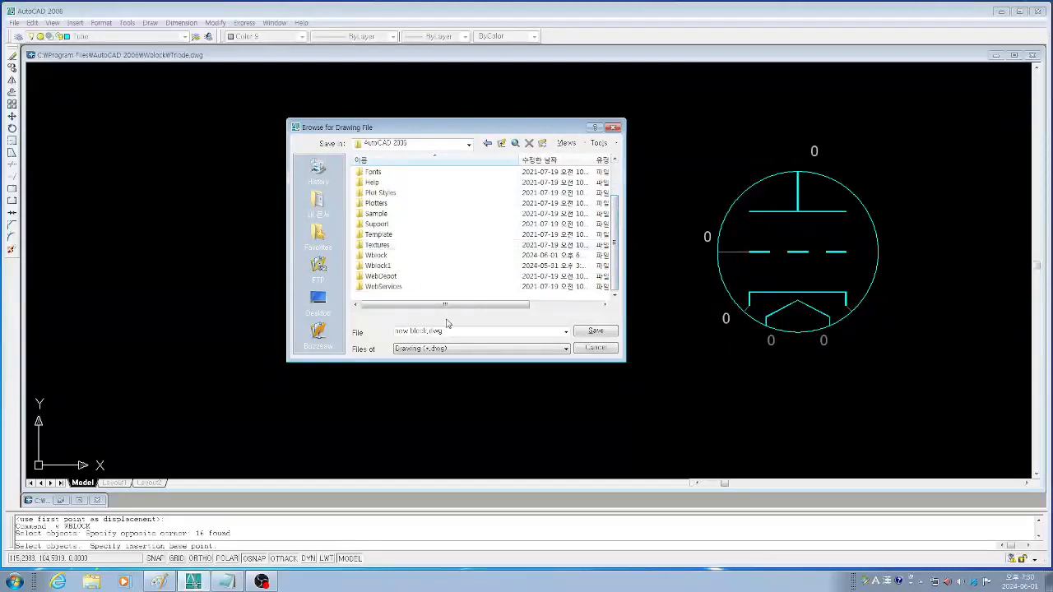
{"action": "double_click", "coordinate": [375, 255]}
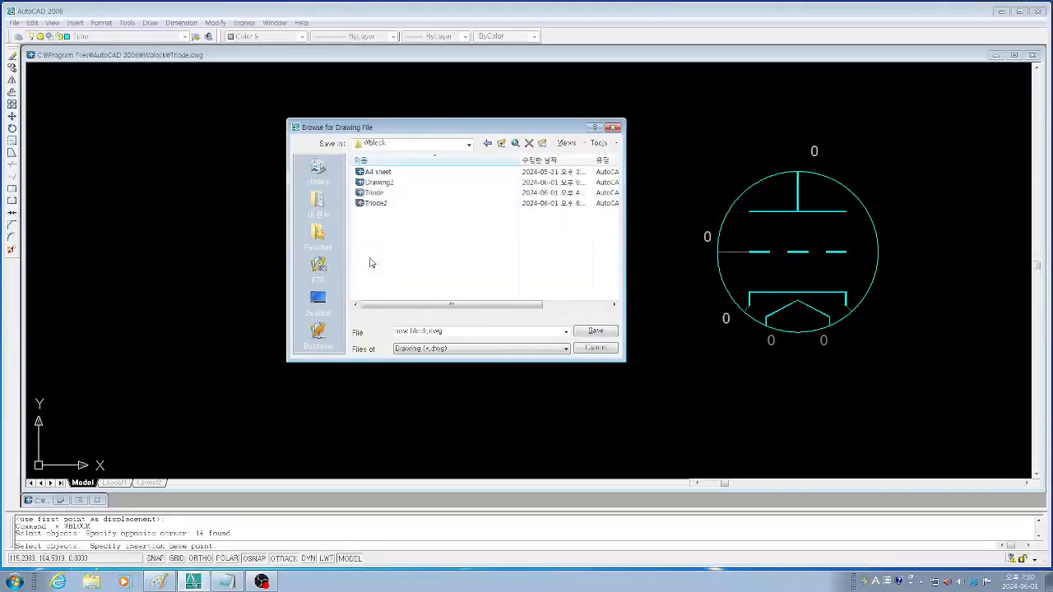
Name the block file Triode-S.dwg and write the triode block to disk.
{"action": "left_click", "coordinate": [419, 330]}
{"action": "double_click", "coordinate": [418, 330]}
{"action": "left_click_drag", "start_coordinate": [409, 330], "coordinate": [378, 331]}
{"action": "type", "text": "Triode-"}
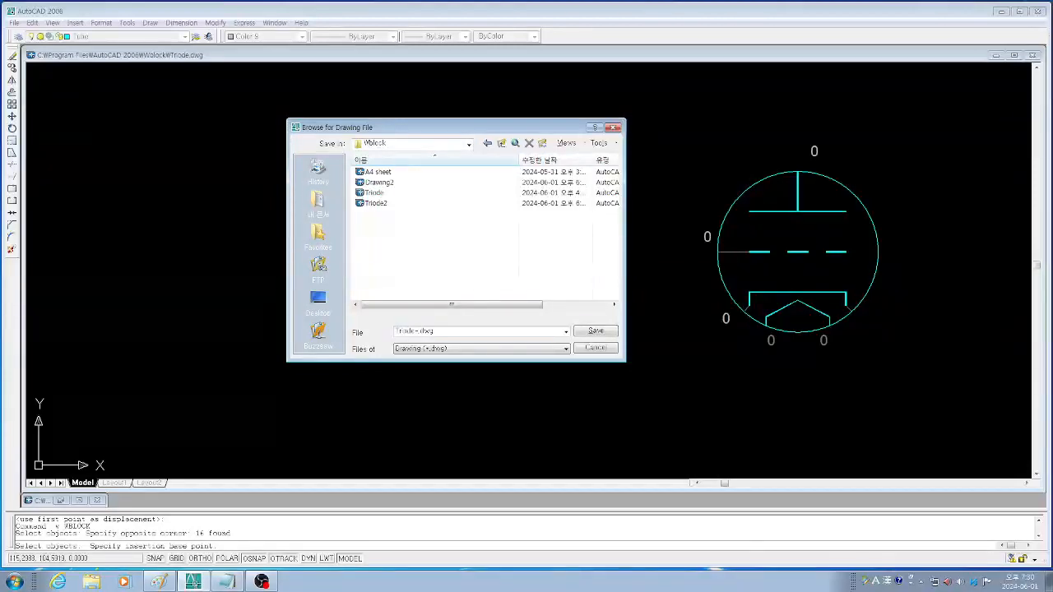
{"action": "type", "text": "S"}
{"action": "left_click", "coordinate": [596, 330]}
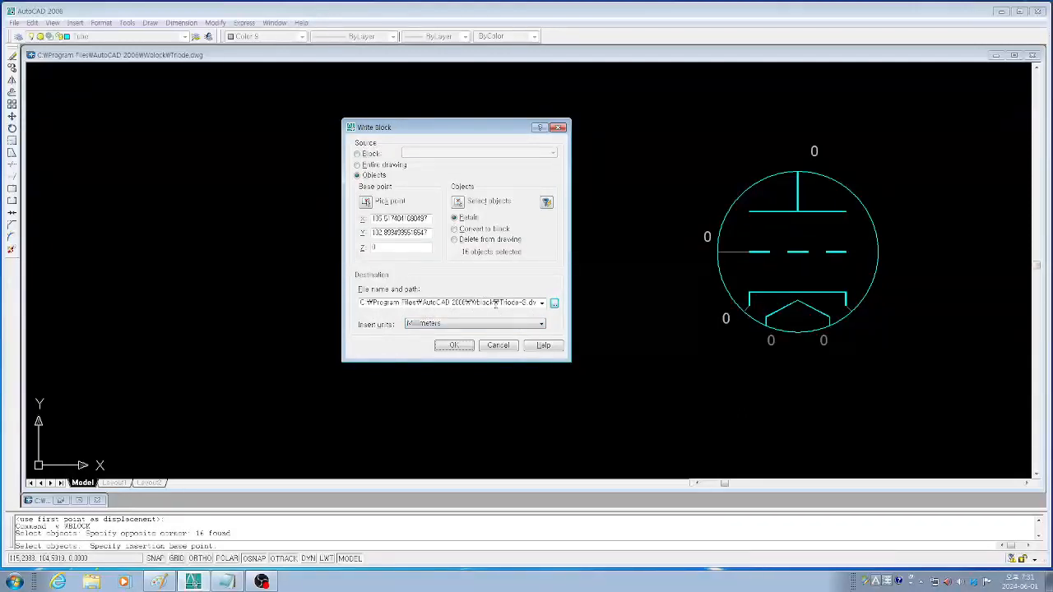
{"action": "left_click", "coordinate": [495, 303]}
{"action": "left_click", "coordinate": [527, 306]}
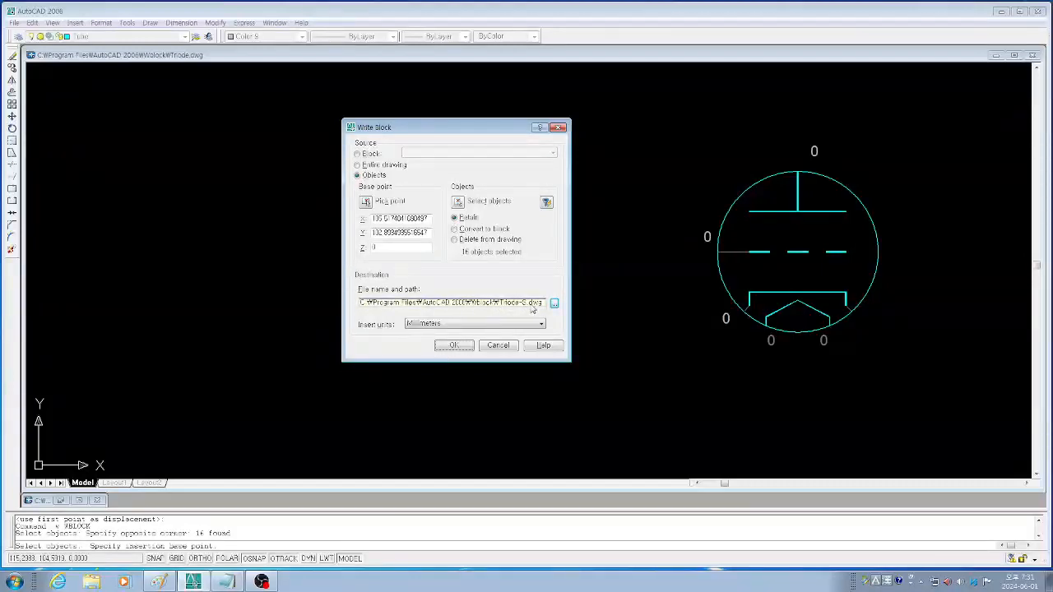
{"action": "key", "text": "Tab"}
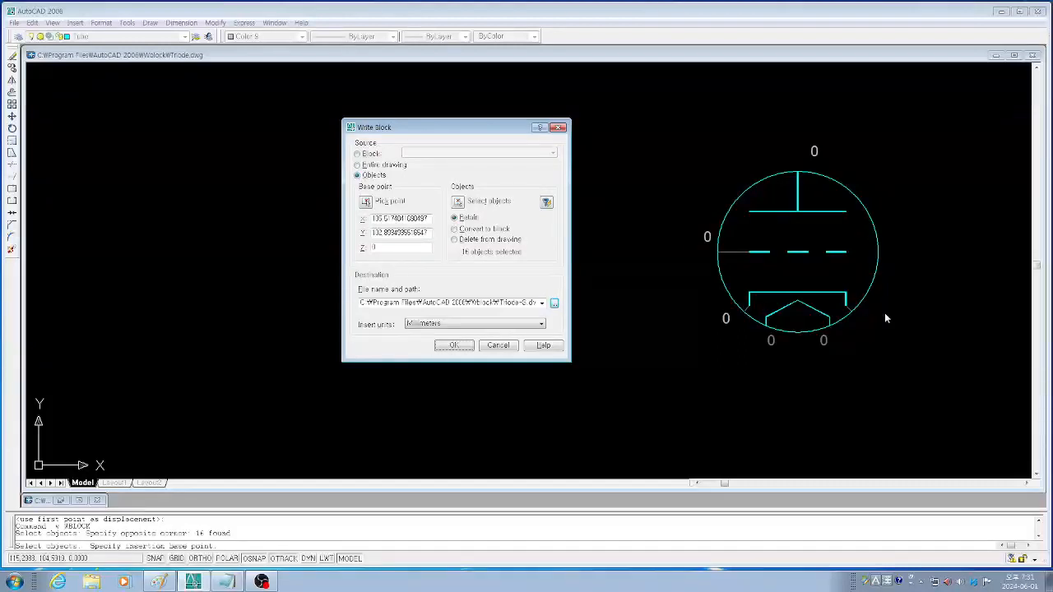
{"action": "left_click", "coordinate": [454, 345]}
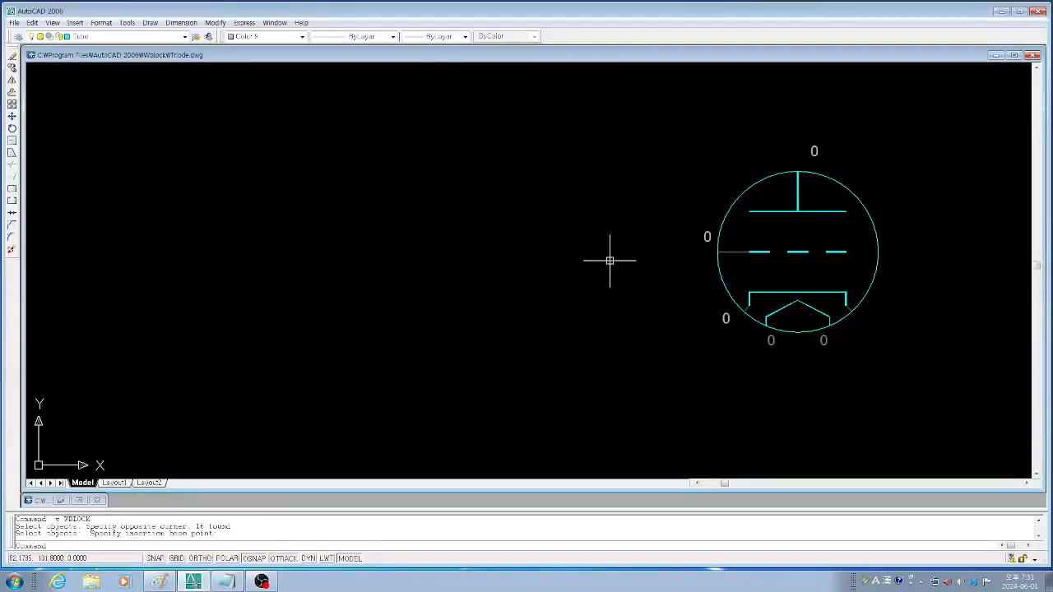
Minimize the Triode drawing, open Triode-S.dwg from the Wblock folder to check the written block, and close it.
{"action": "left_click", "coordinate": [995, 56]}
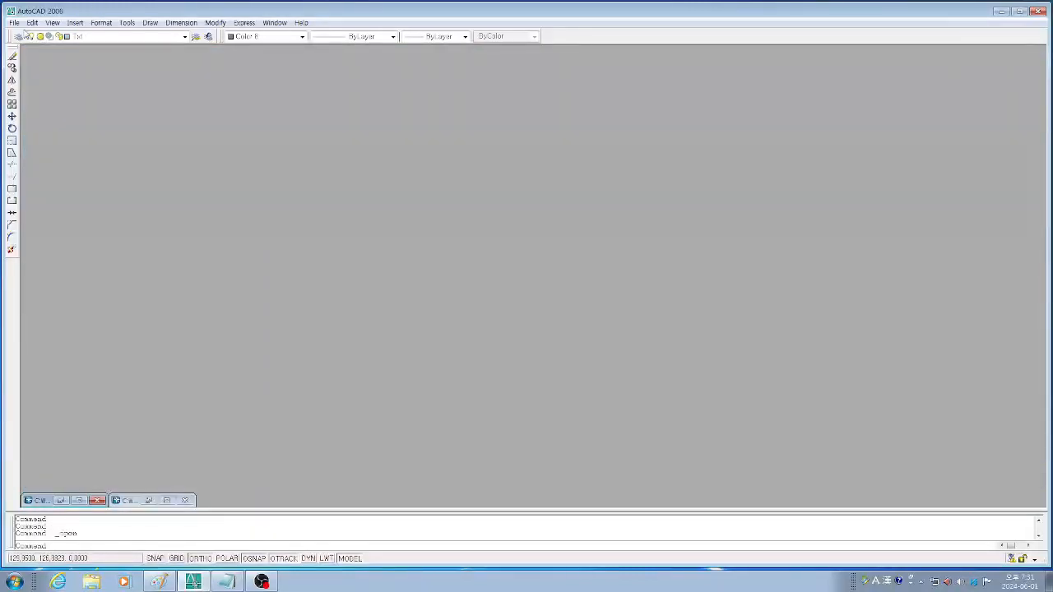
{"action": "left_click", "coordinate": [14, 22]}
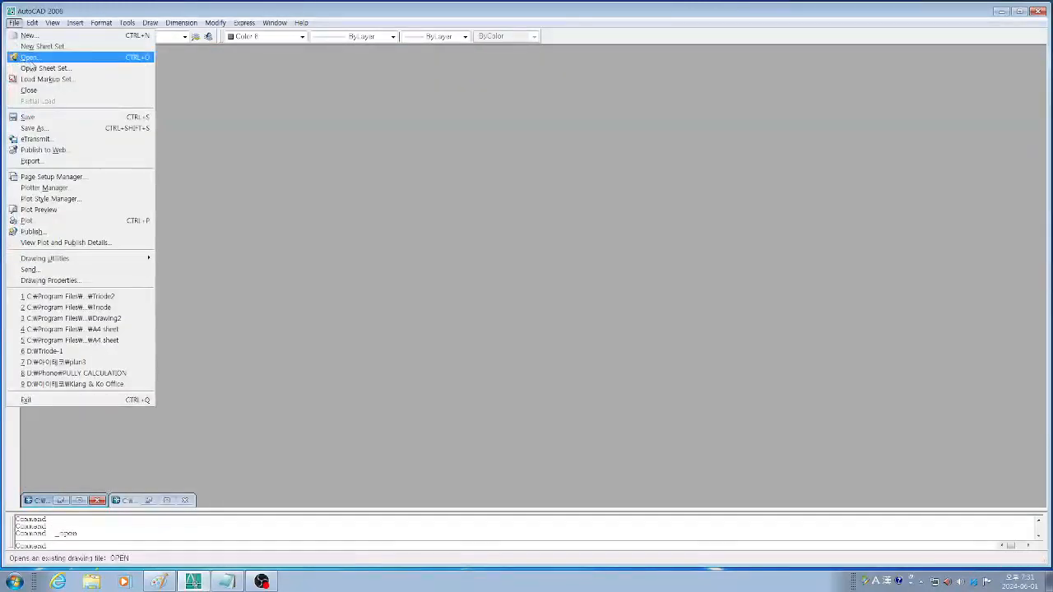
{"action": "left_click", "coordinate": [28, 58]}
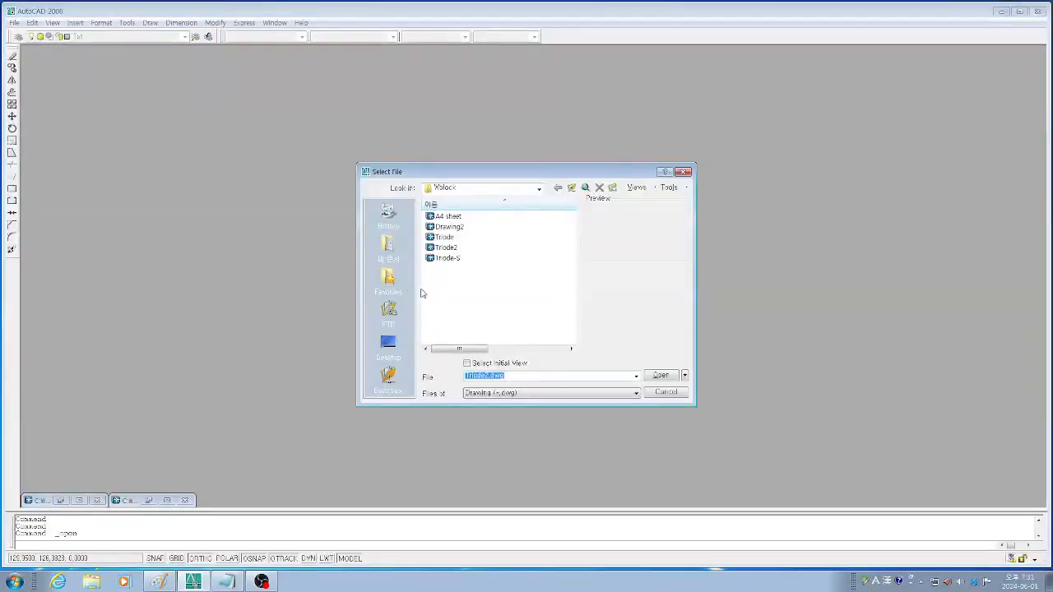
{"action": "left_click", "coordinate": [445, 258]}
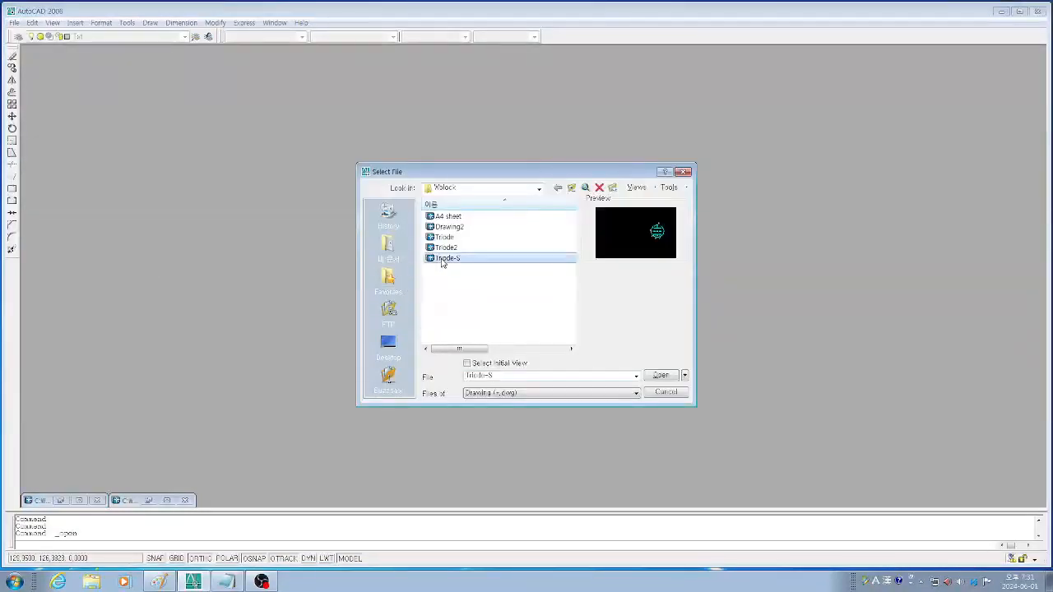
{"action": "left_click", "coordinate": [661, 376]}
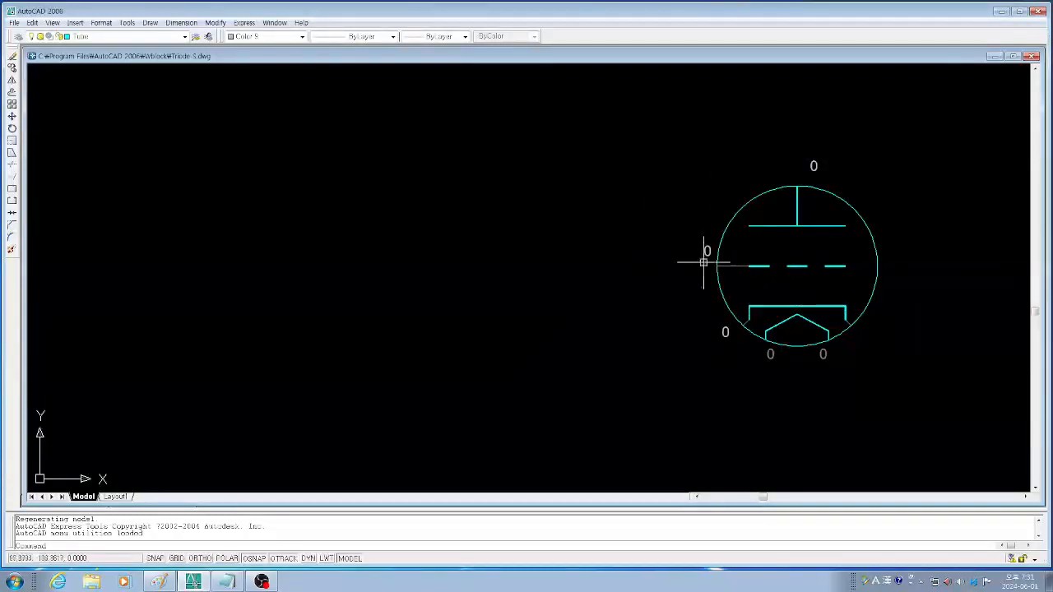
{"action": "left_click", "coordinate": [1033, 56]}
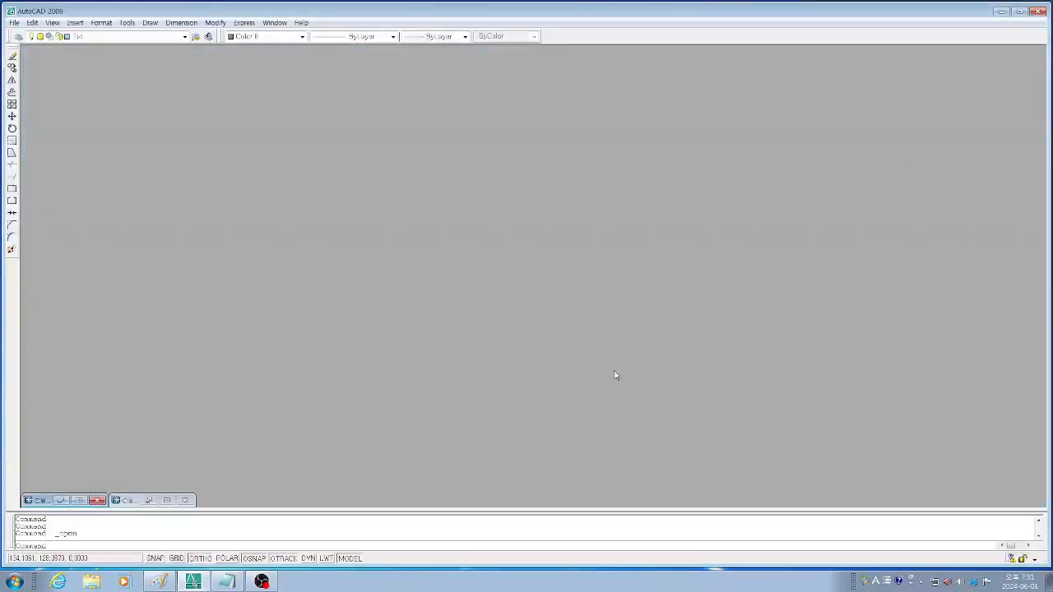
View the tube symbols in the Triode2 drawing, minimize it and bring back the Triode drawing.
{"action": "left_click", "coordinate": [80, 500]}
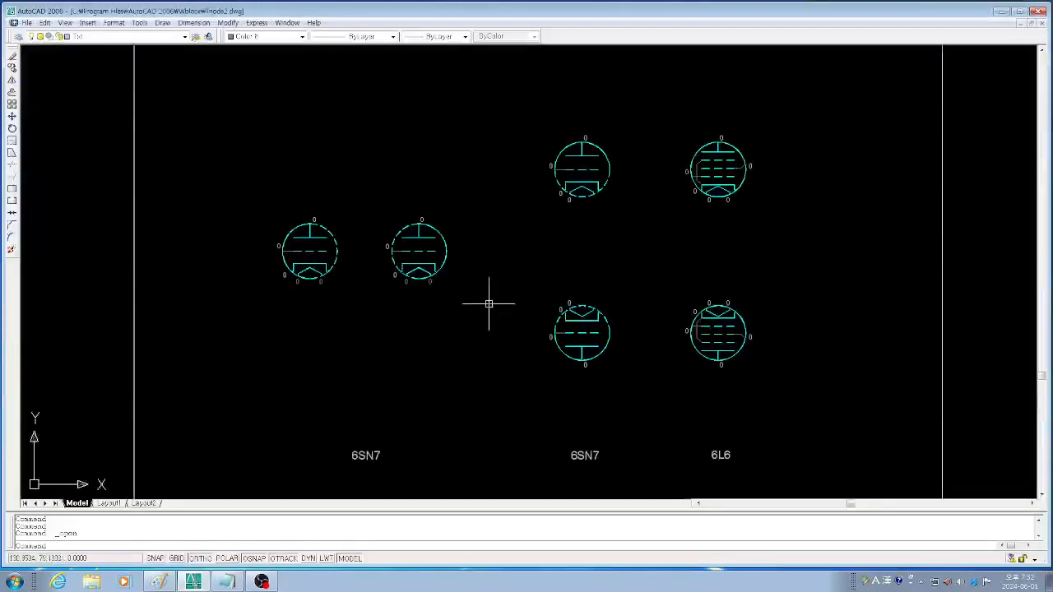
{"action": "left_click", "coordinate": [1022, 24]}
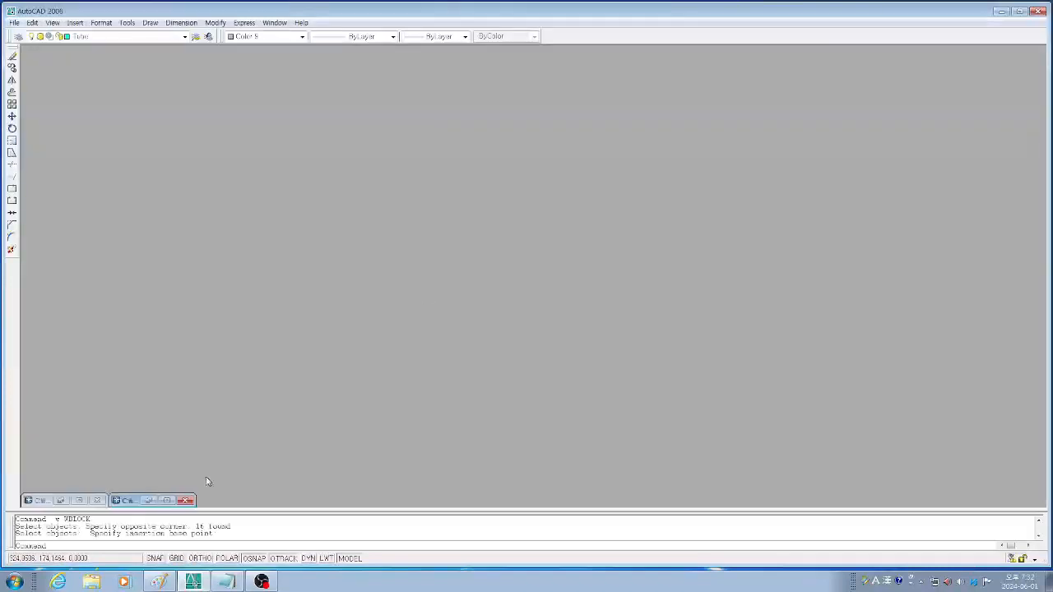
{"action": "left_click", "coordinate": [149, 501]}
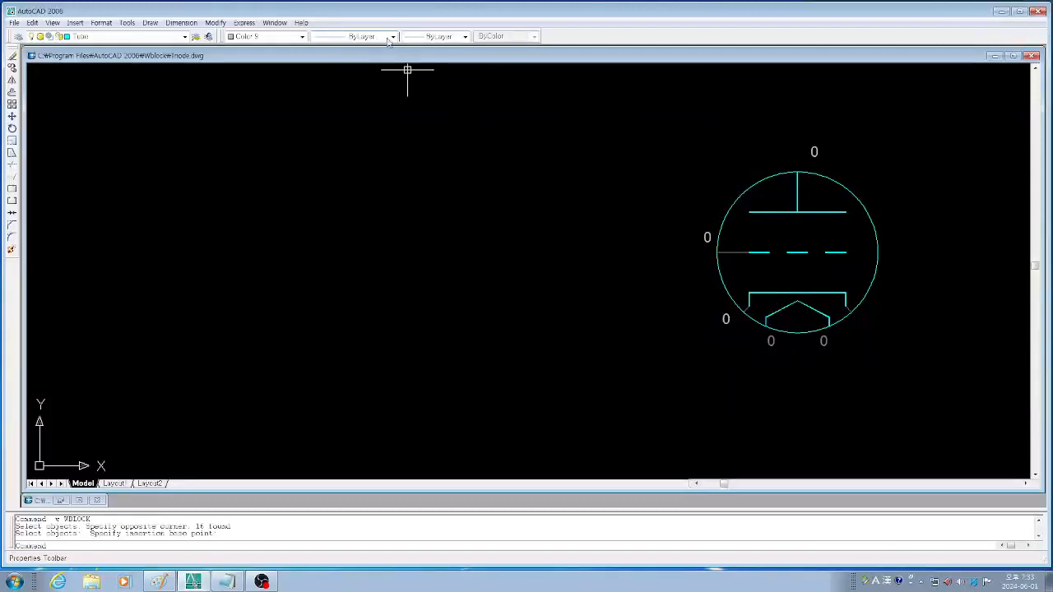
Review the loaded linetypes in the Linetype Manager and close it without changes.
{"action": "left_click", "coordinate": [394, 37]}
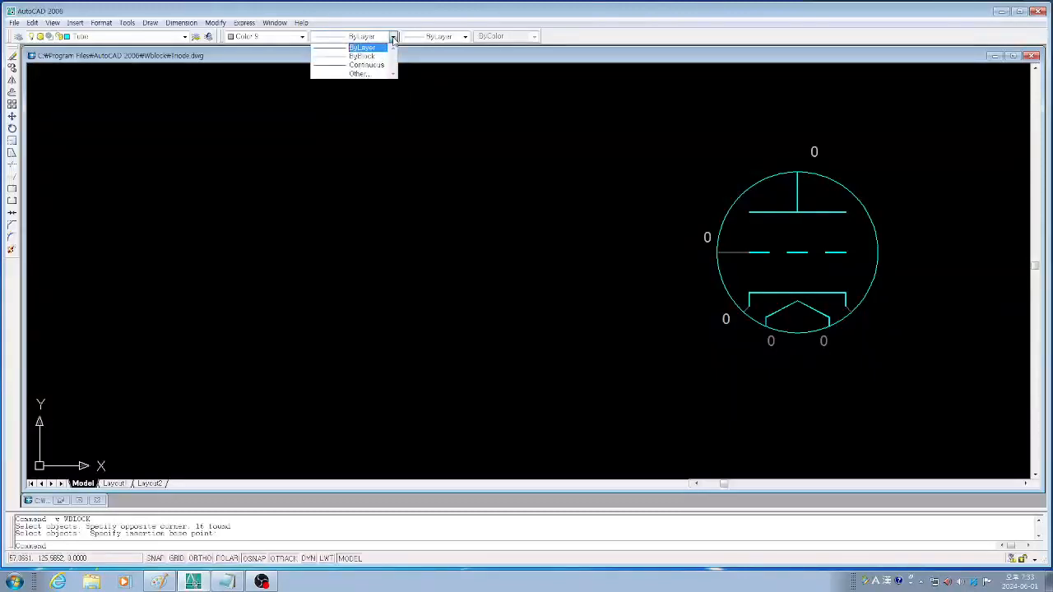
{"action": "left_click", "coordinate": [360, 74]}
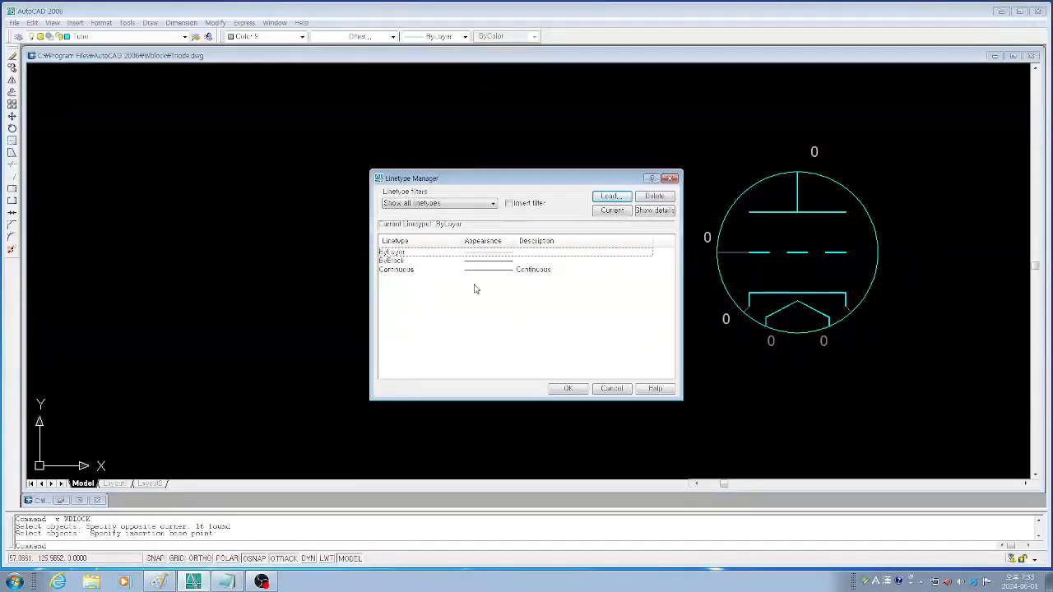
{"action": "left_click", "coordinate": [614, 388]}
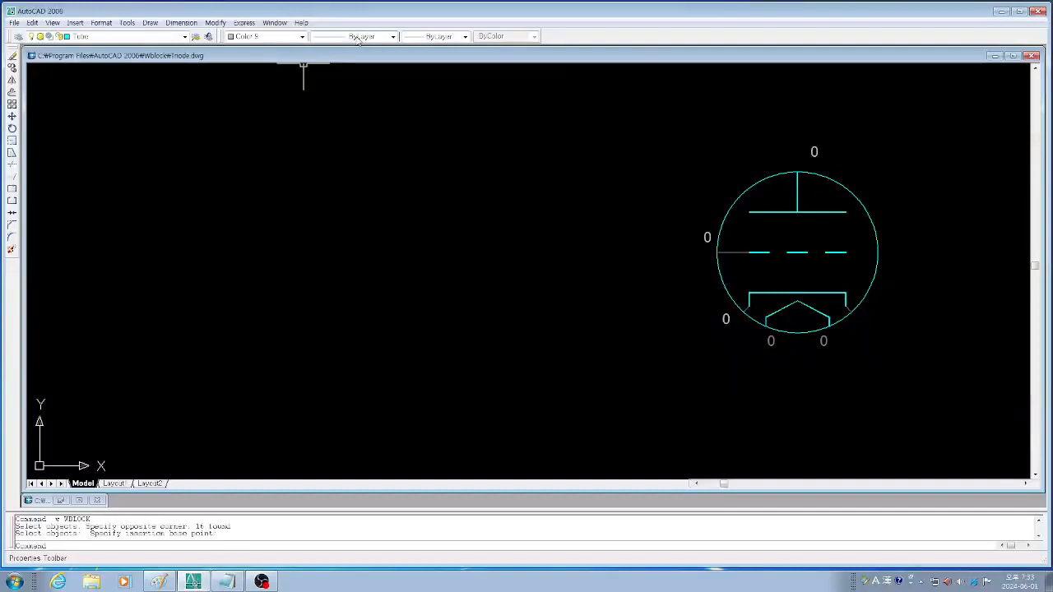
Load the HIDDEN linetype from acadiso.lin into the drawing through the Linetype Manager.
{"action": "left_click", "coordinate": [393, 37]}
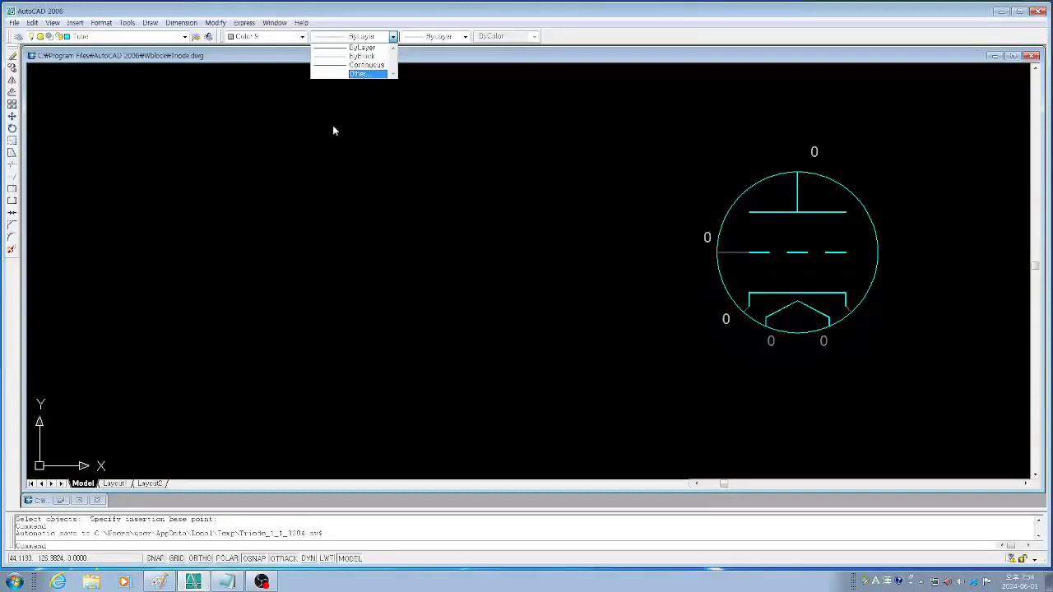
{"action": "left_click", "coordinate": [357, 74]}
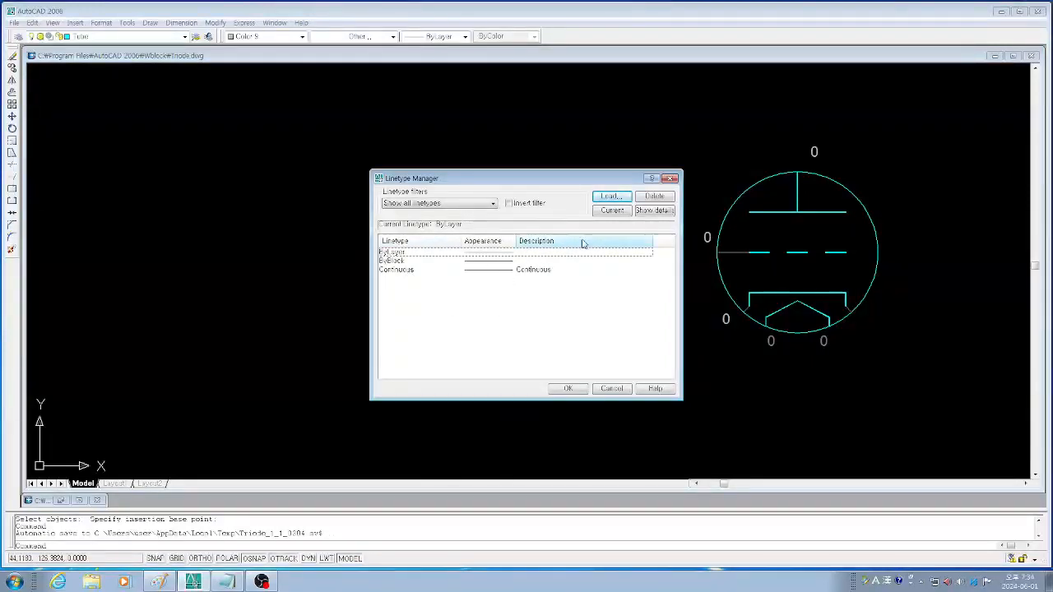
{"action": "left_click", "coordinate": [609, 197]}
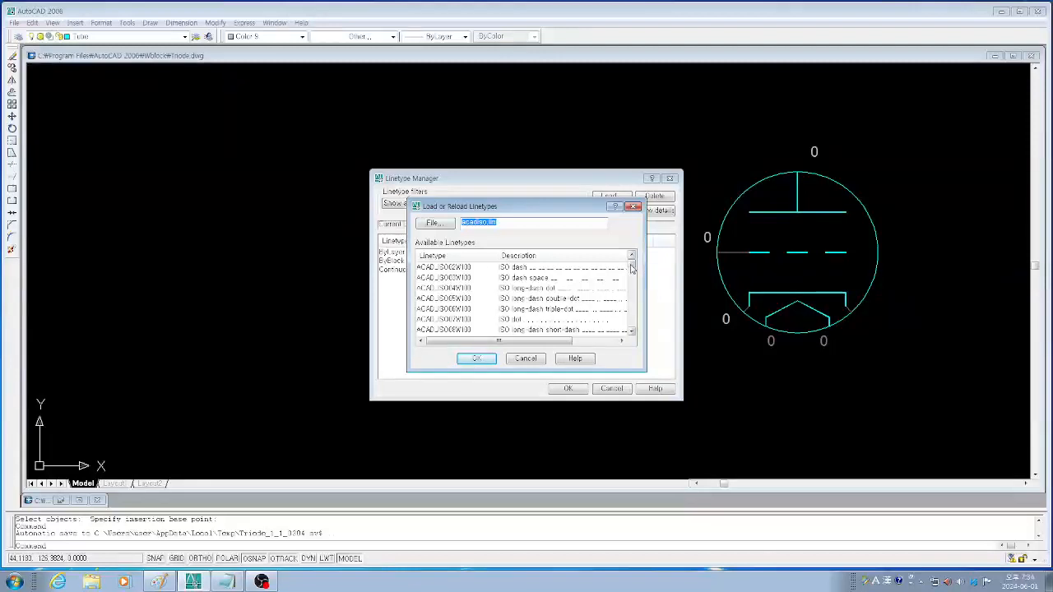
{"action": "scroll", "coordinate": [632, 268], "scroll_direction": "down", "scroll_amount": 1}
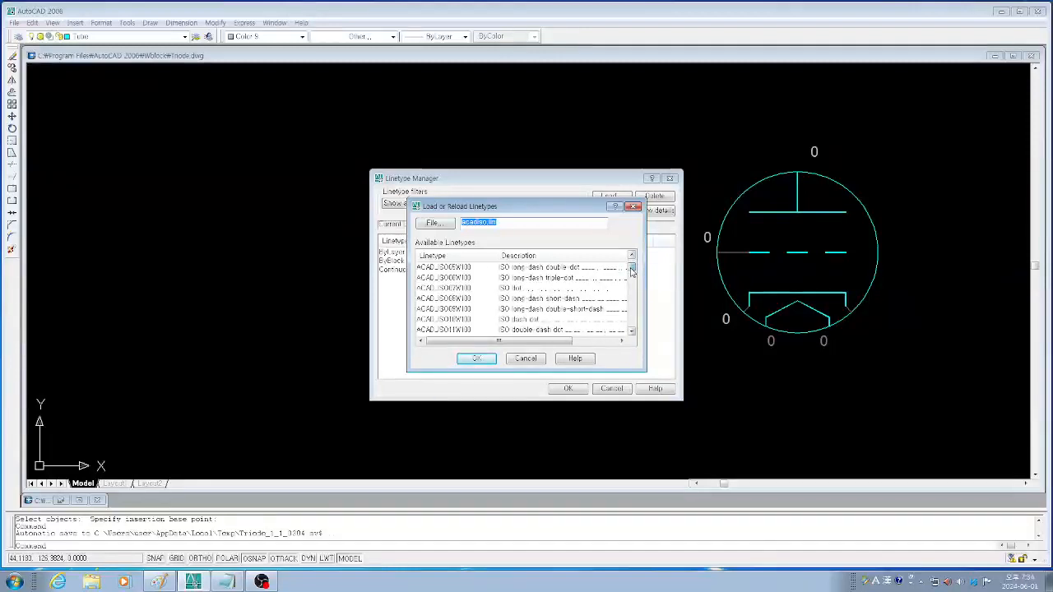
{"action": "left_click_drag", "start_coordinate": [632, 270], "coordinate": [630, 305]}
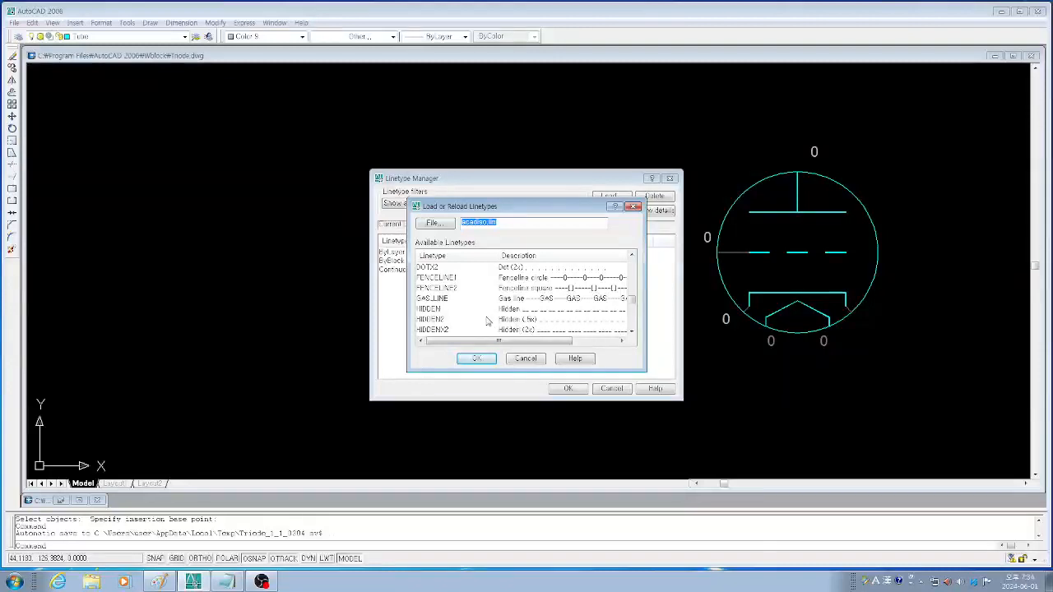
{"action": "left_click", "coordinate": [426, 309]}
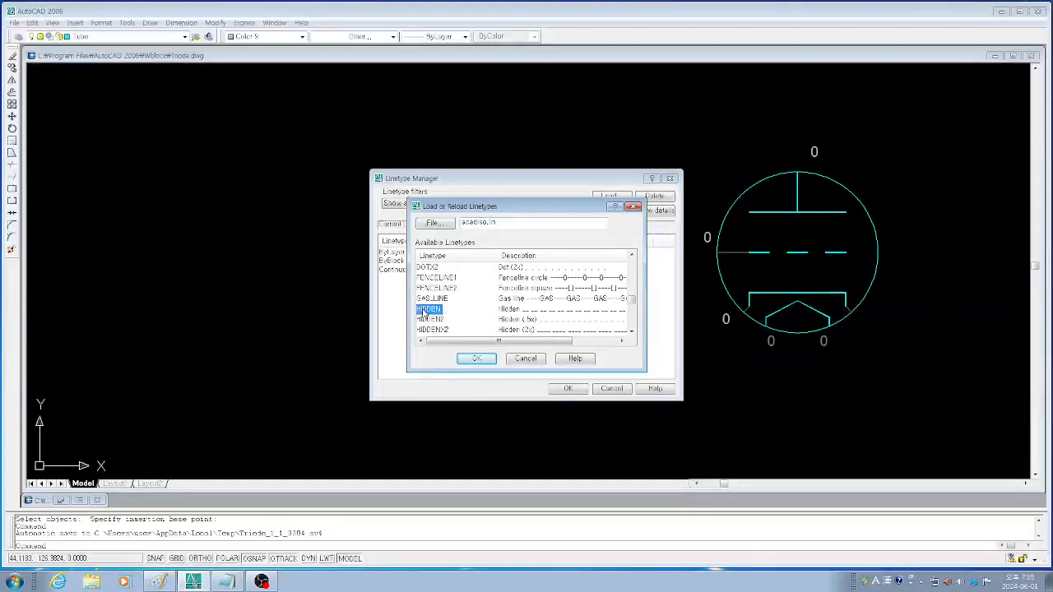
{"action": "left_click", "coordinate": [483, 359]}
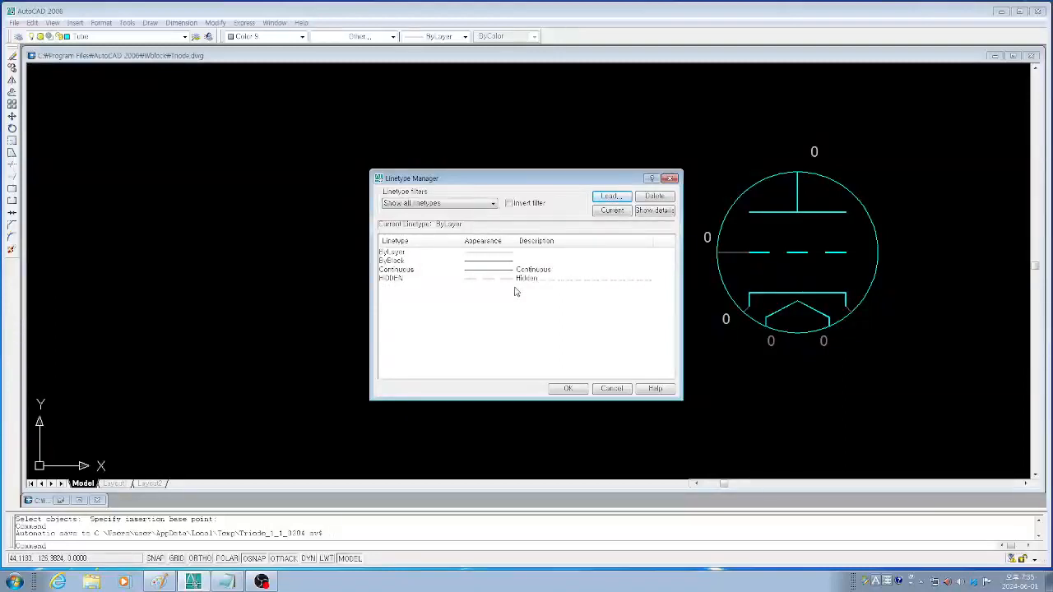
{"action": "left_click", "coordinate": [567, 390]}
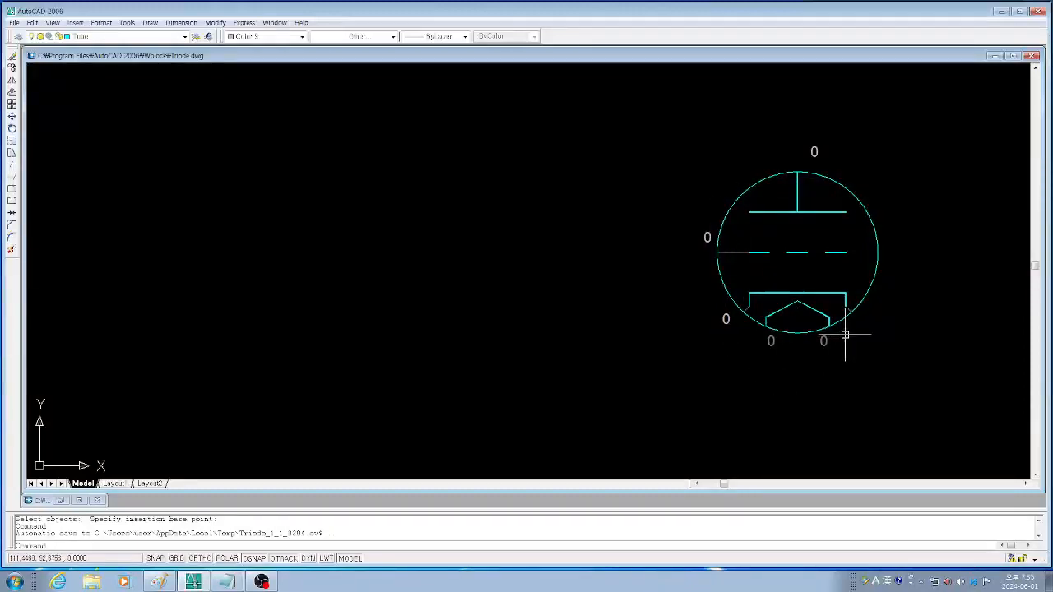
With Ortho on, draw a vertical line from the top of the triode's circle down through its centre to well below the circle.
{"action": "type", "text": "l"}
{"action": "key", "text": "Return"}
{"action": "left_click", "coordinate": [796, 173]}
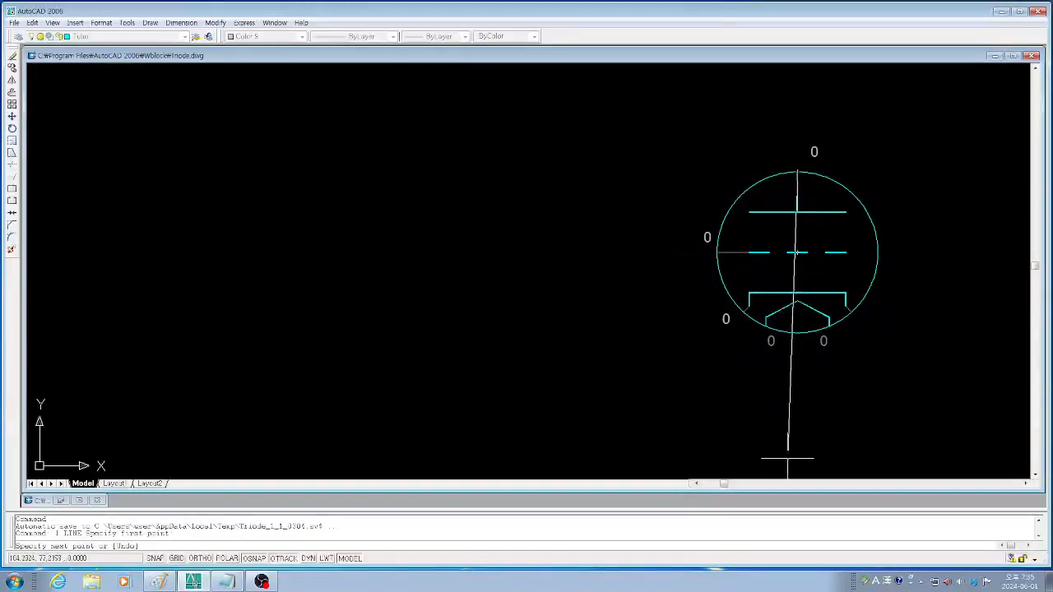
{"action": "key", "text": "F8"}
{"action": "left_click", "coordinate": [805, 459]}
{"action": "key", "text": "Return"}
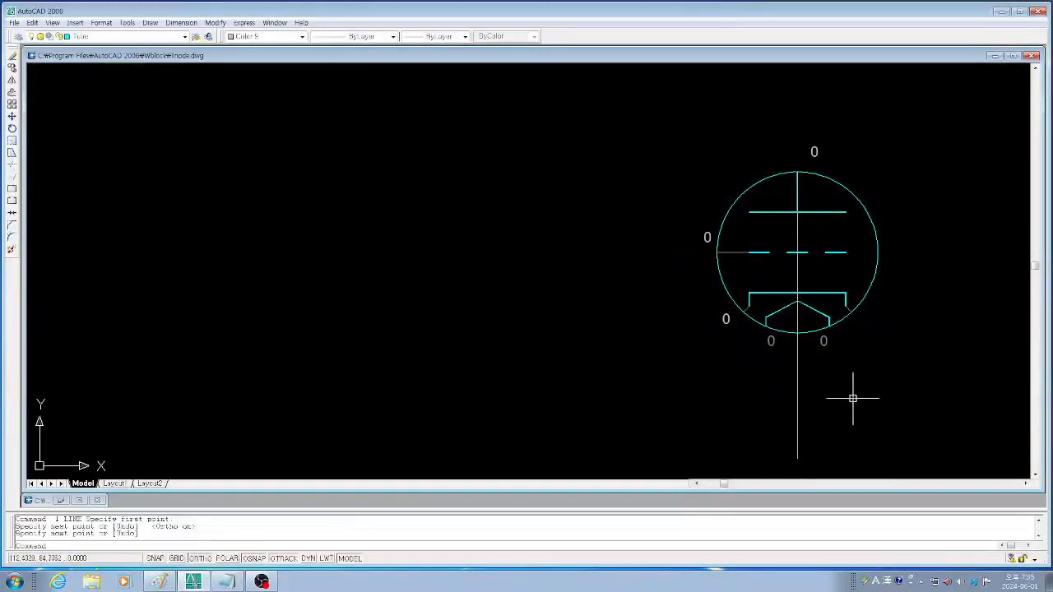
{"action": "type", "text": "."}
{"action": "key", "text": "Return"}
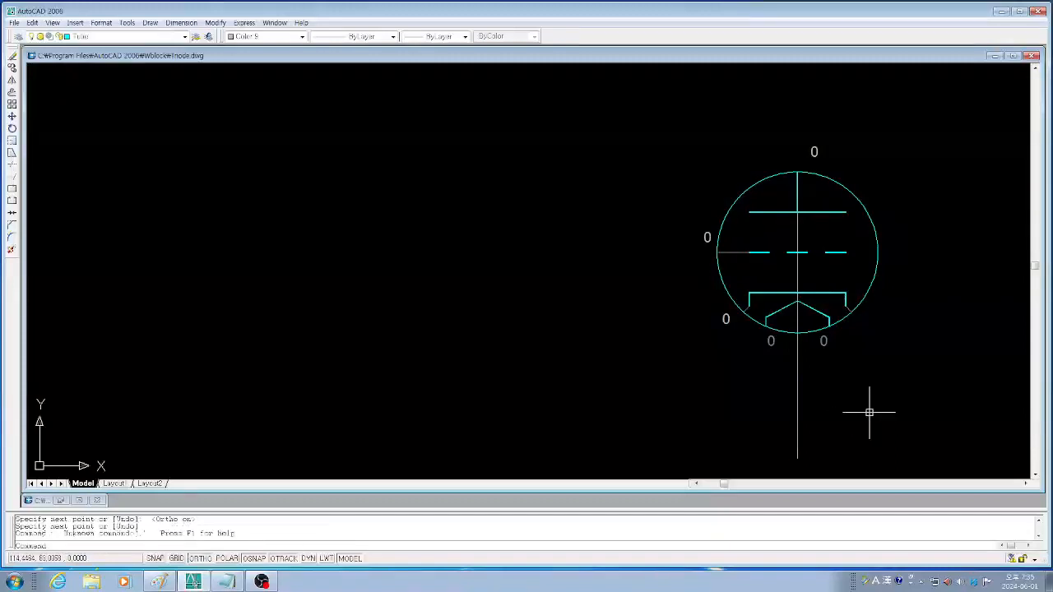
Move the vertical line straight up so that it extends past both the top and the bottom of the circle.
{"action": "type", "text": "m"}
{"action": "key", "text": "Return"}
{"action": "left_click", "coordinate": [870, 409]}
{"action": "left_click", "coordinate": [682, 406]}
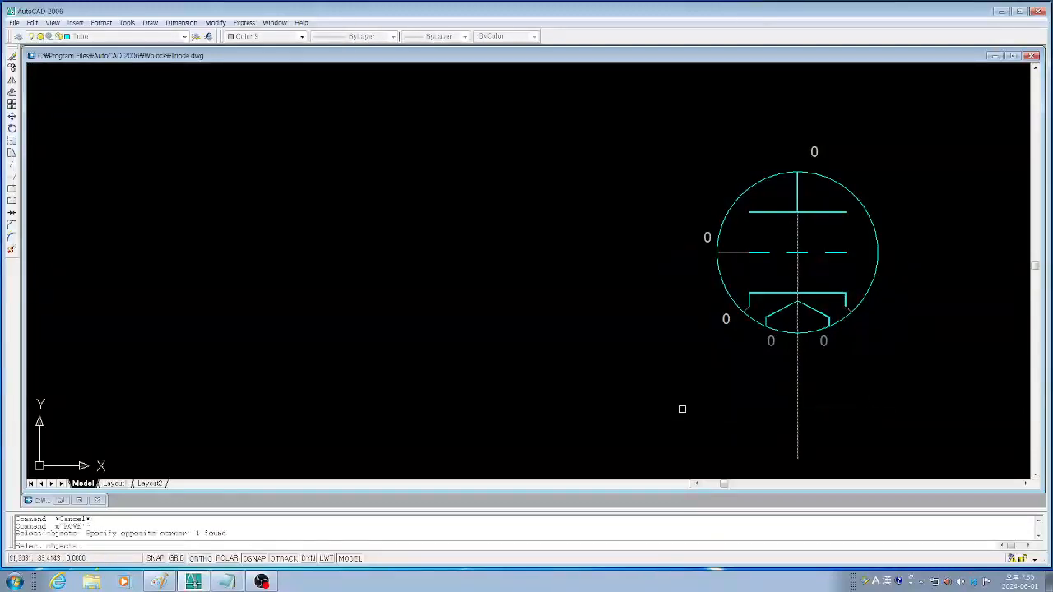
{"action": "key", "text": "Return"}
{"action": "left_click", "coordinate": [911, 435]}
{"action": "left_click", "coordinate": [910, 395]}
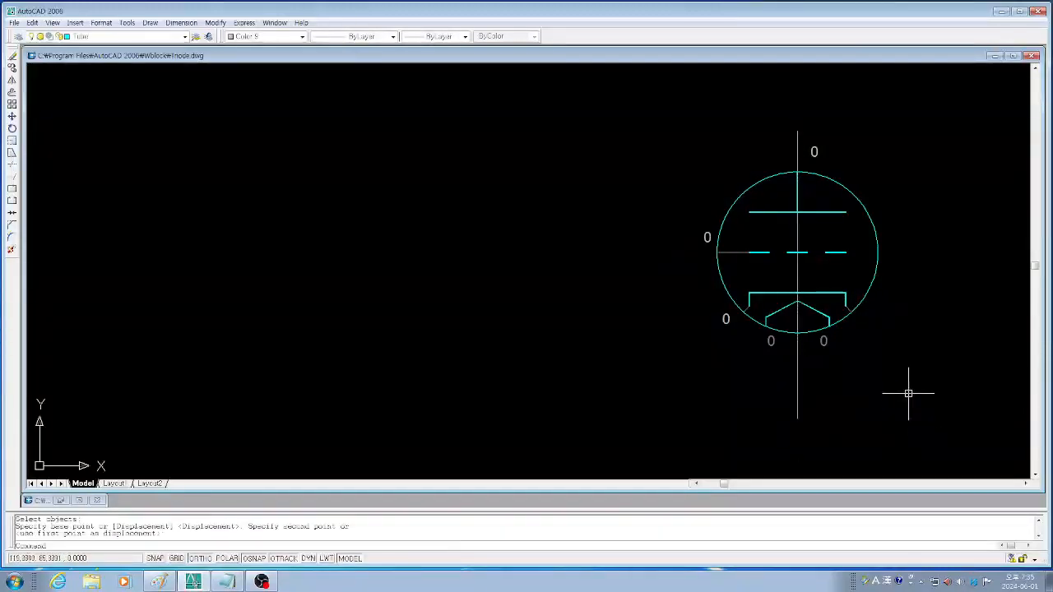
{"action": "key", "text": "Escape"}
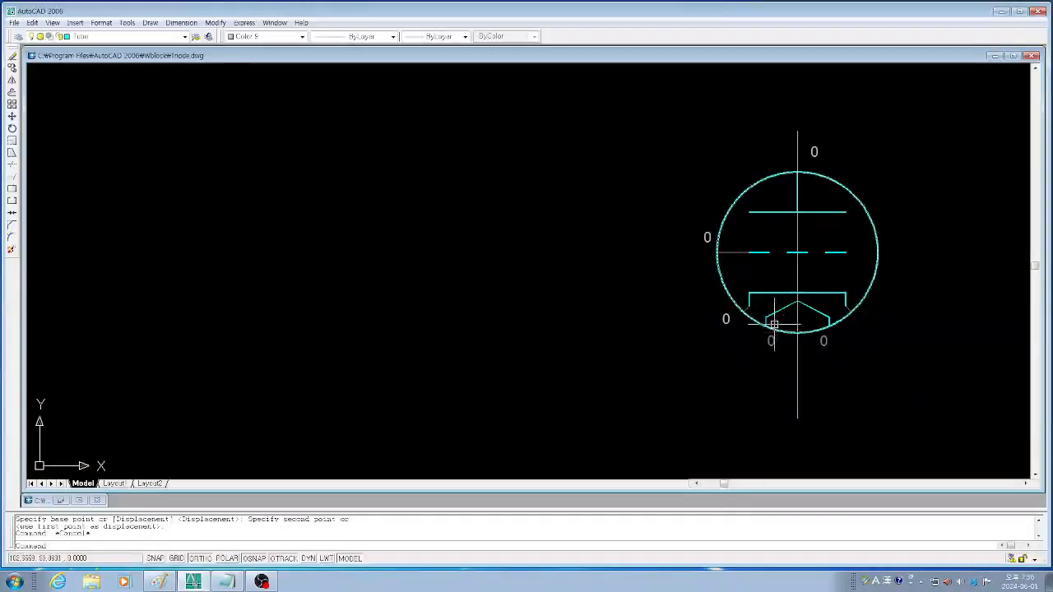
{"action": "scroll", "coordinate": [803, 311], "scroll_direction": "up", "scroll_amount": 3}
{"action": "scroll", "coordinate": [757, 380], "scroll_direction": "down", "scroll_amount": 2}
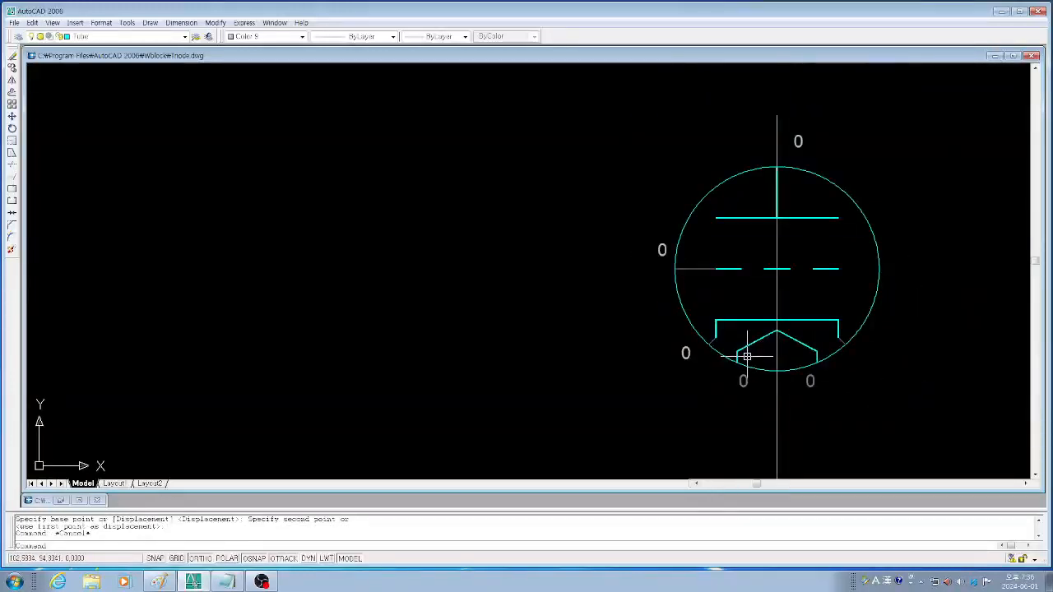
{"action": "type", "text": "tr"}
{"action": "key", "text": "Return"}
{"action": "left_click", "coordinate": [799, 442]}
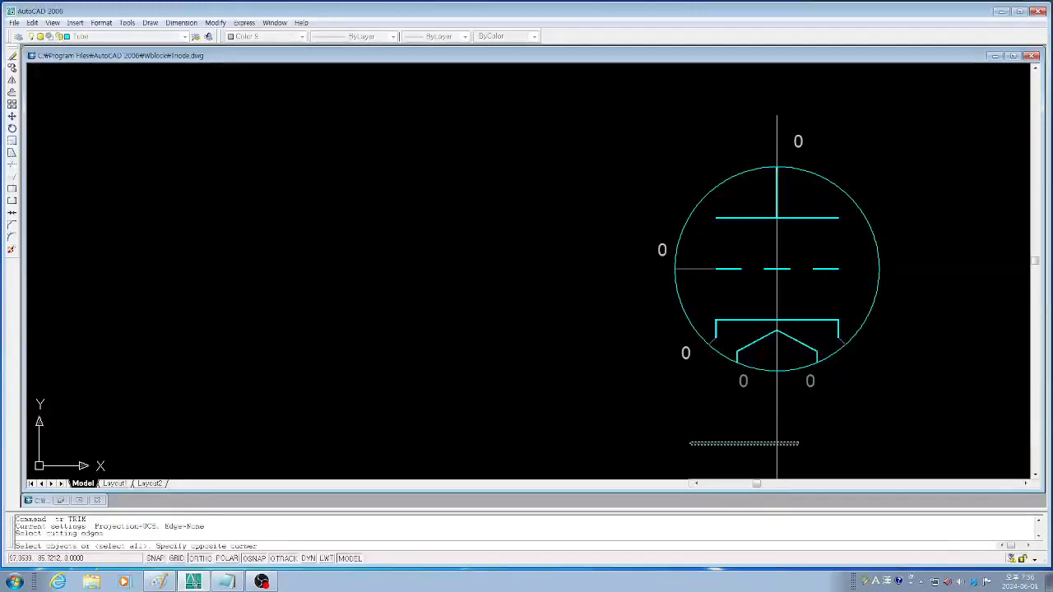
{"action": "left_click", "coordinate": [690, 445]}
{"action": "key", "text": "Escape"}
{"action": "key", "text": "Escape"}
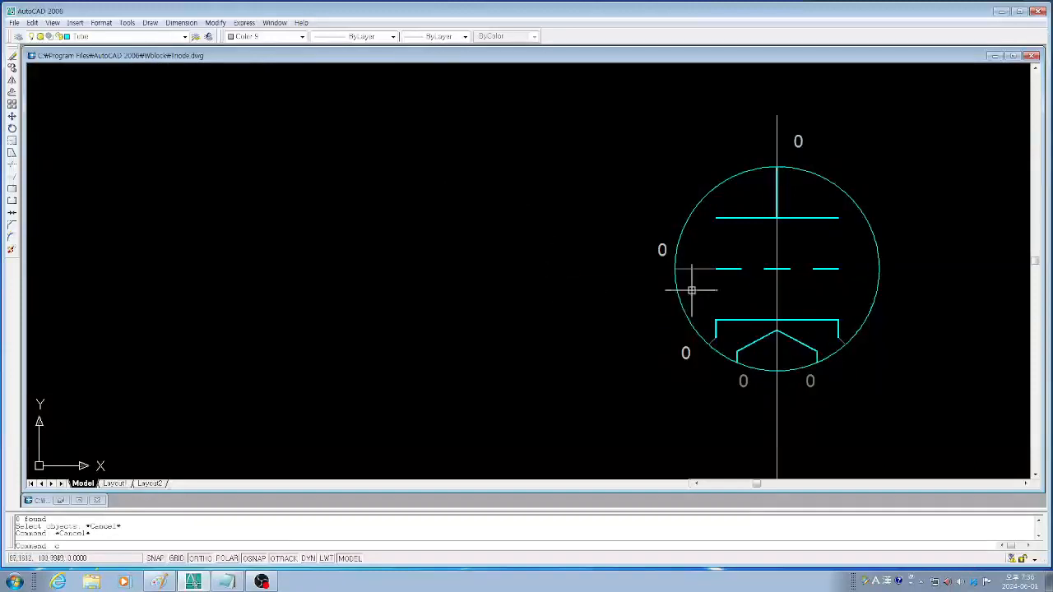
Draw a circle centred on the middle grid dash, with its radius reaching the top of the existing tube circle.
{"action": "type", "text": "c"}
{"action": "key", "text": "Return"}
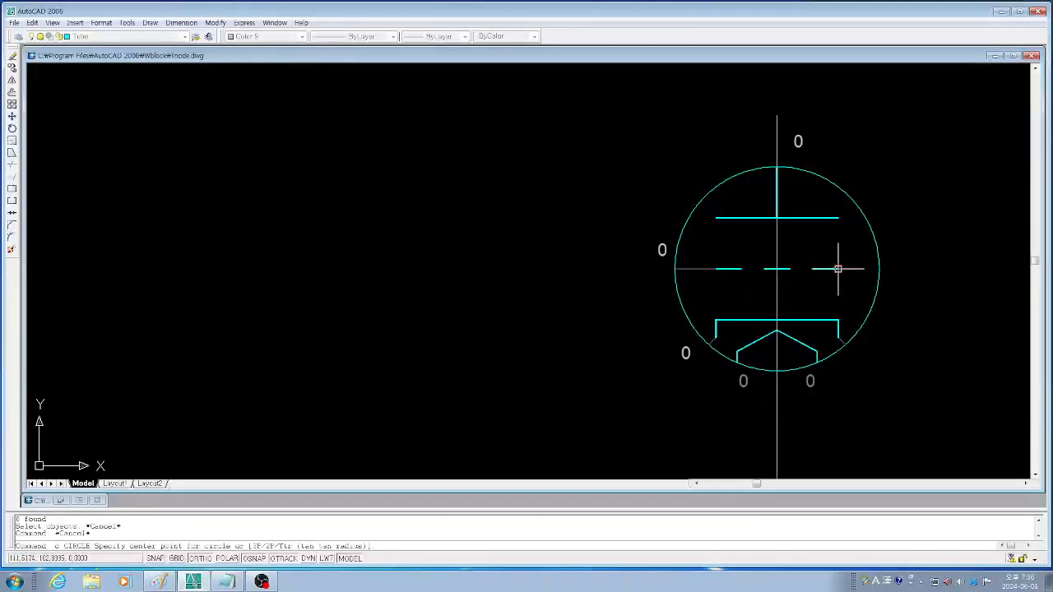
{"action": "left_click", "coordinate": [778, 269]}
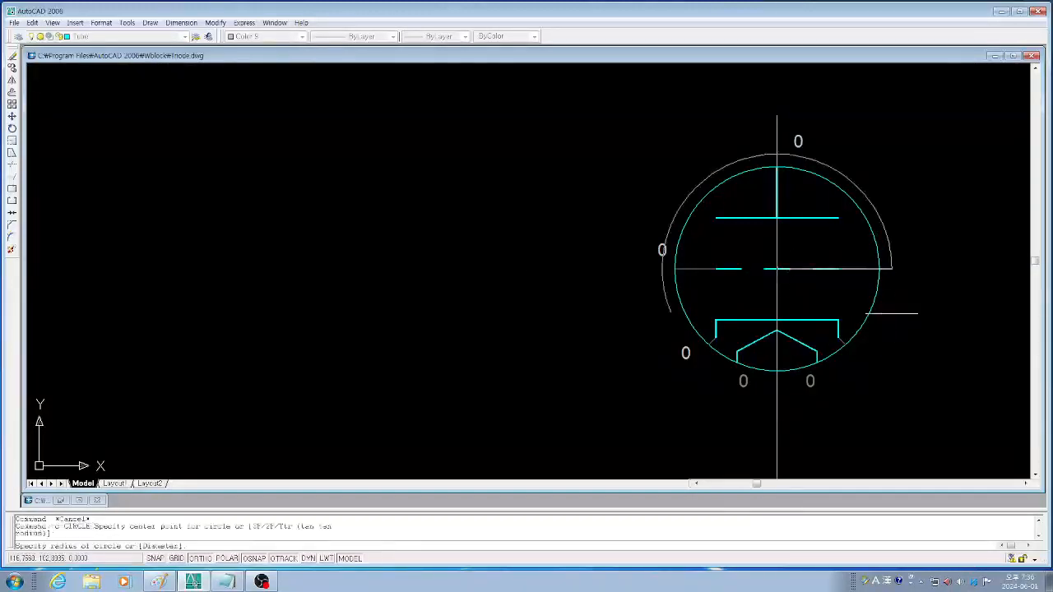
{"action": "left_click", "coordinate": [776, 167]}
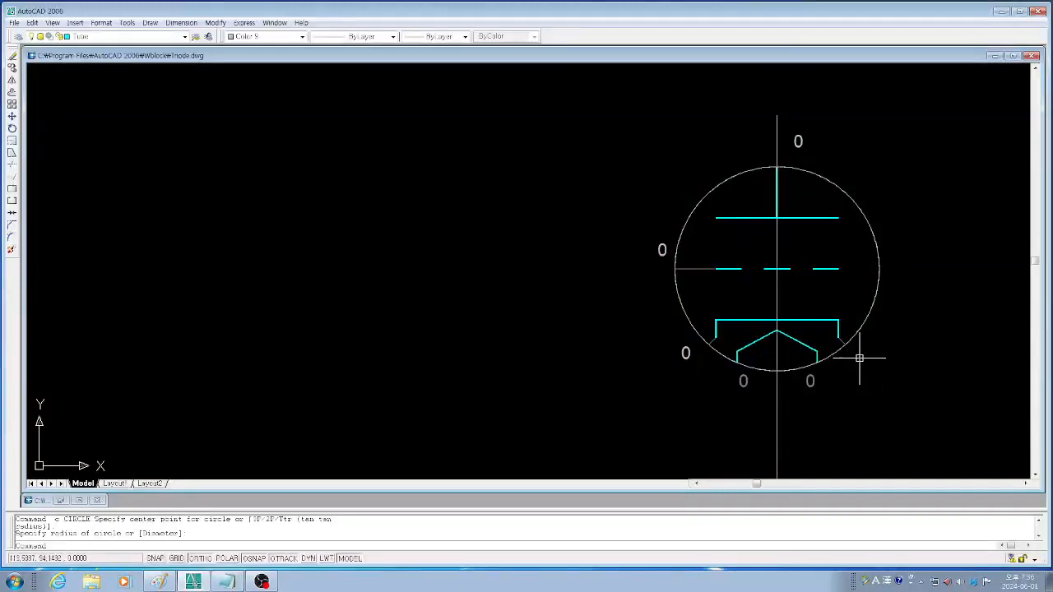
Erase one of the two coincident circles, removing the other from the selection so that the grey circle is kept.
{"action": "type", "text": "e"}
{"action": "key", "text": "Return"}
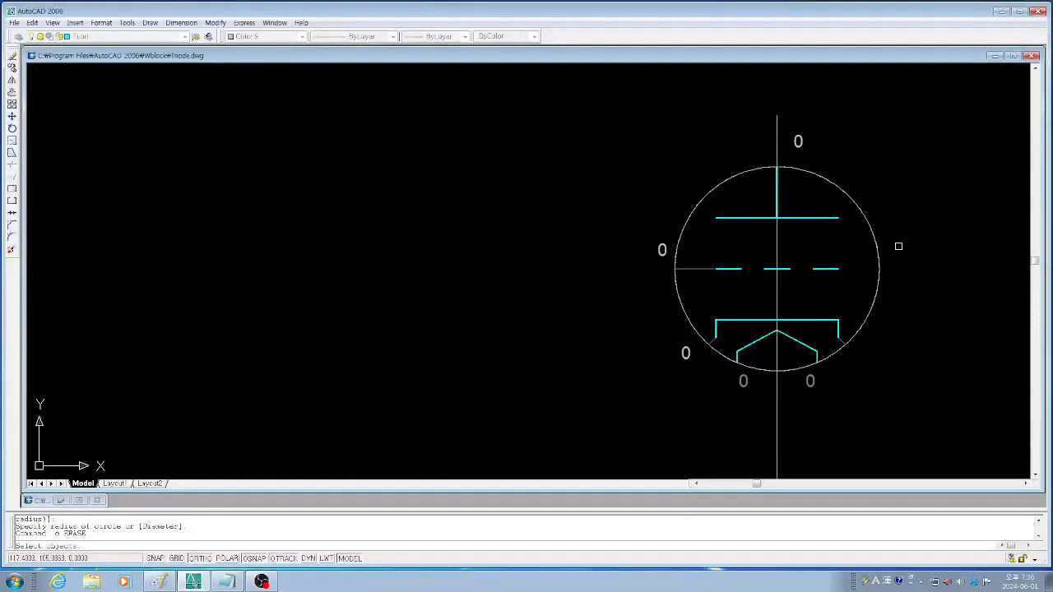
{"action": "left_click", "coordinate": [899, 246]}
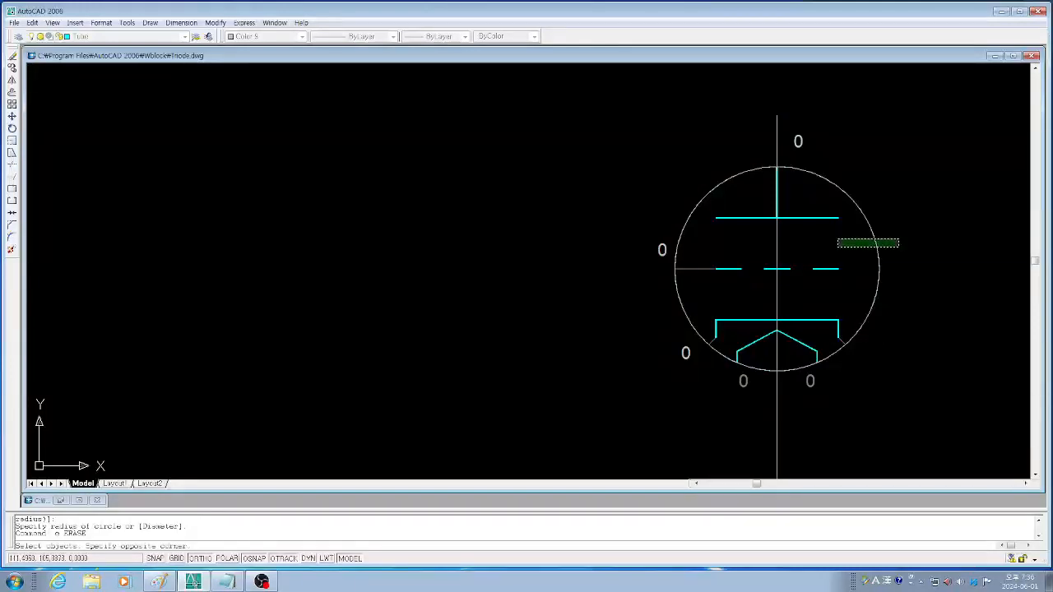
{"action": "left_click", "coordinate": [838, 239]}
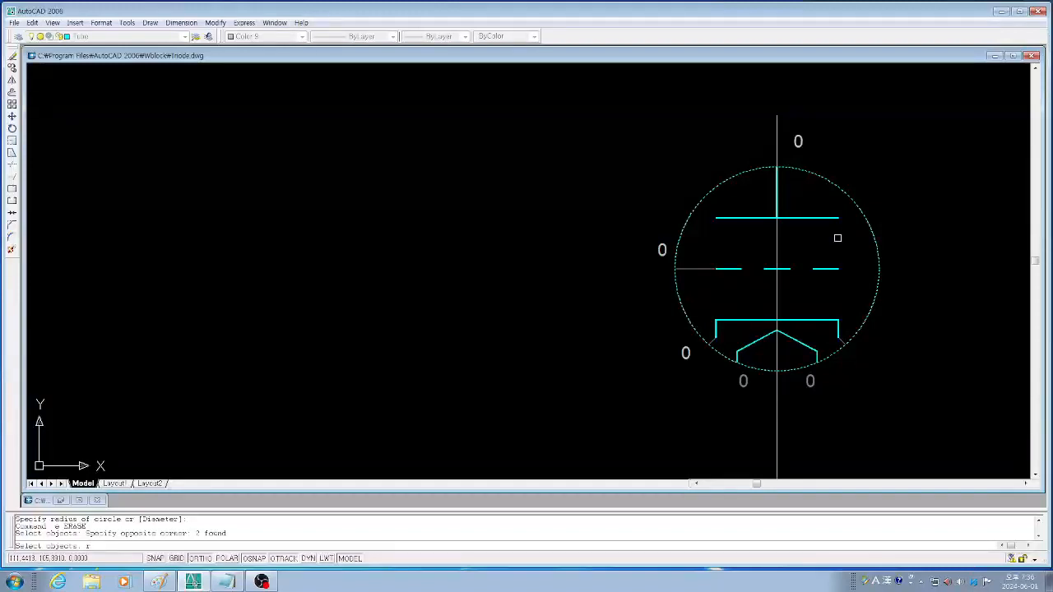
{"action": "key", "text": "Return"}
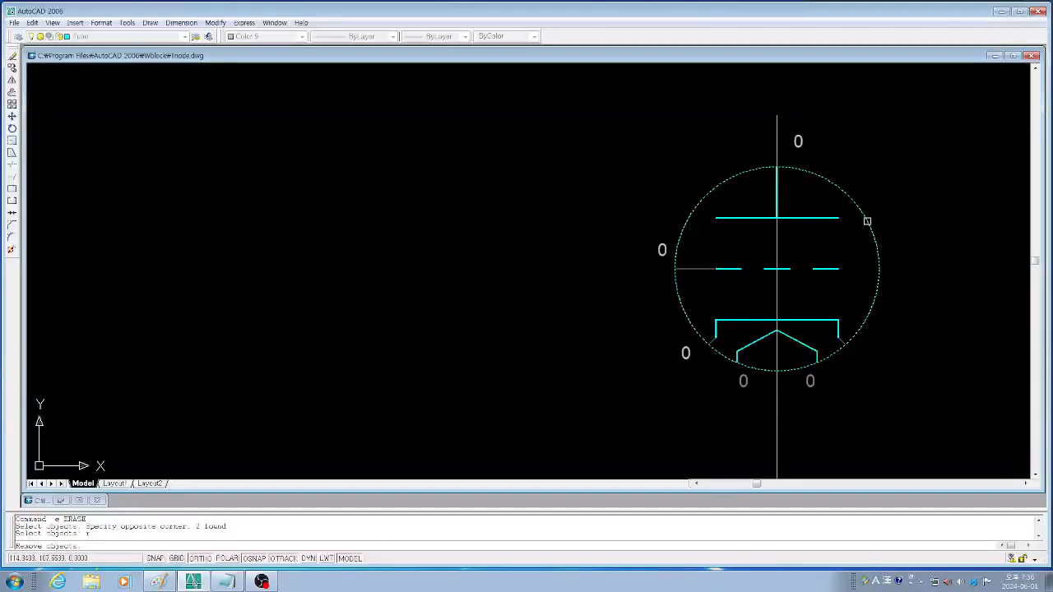
{"action": "left_click", "coordinate": [867, 219]}
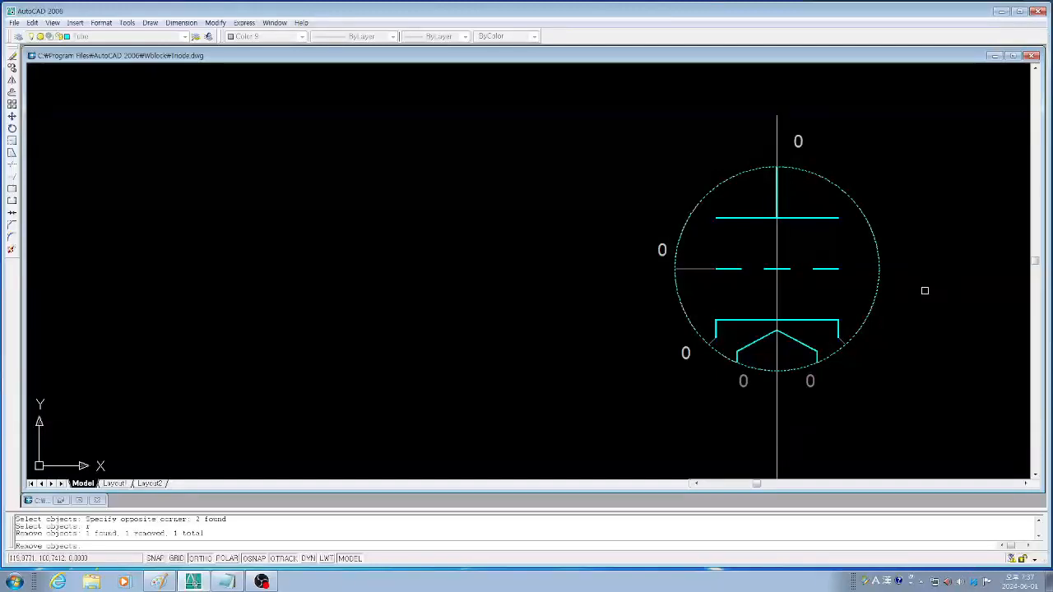
{"action": "key", "text": "Return"}
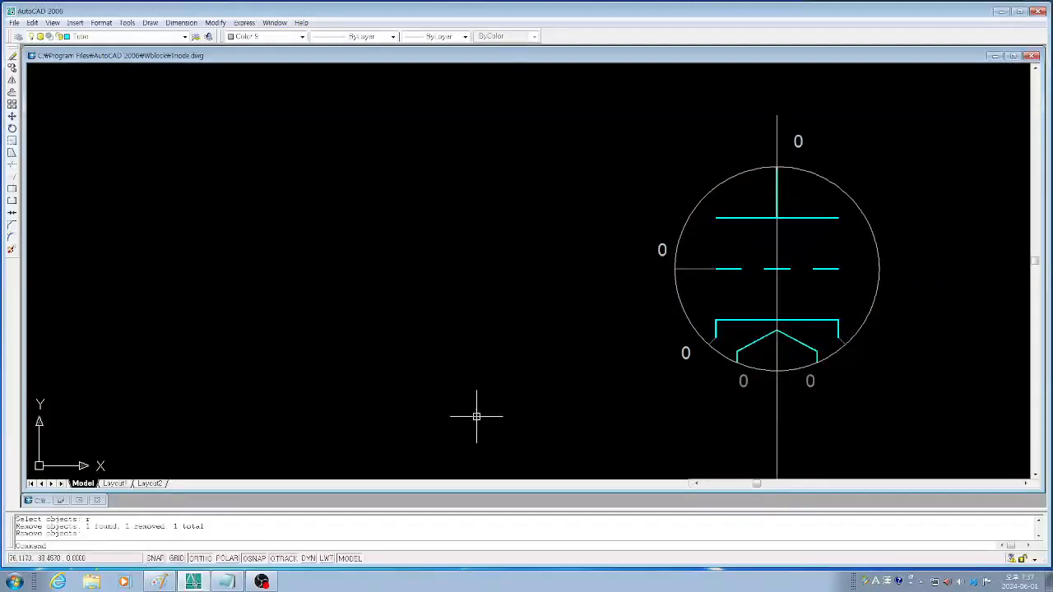
With colour ByLayer and Ortho off, draw a polyline arc over the grey circle's left half, from its bottom through its leftmost point to its top.
{"action": "left_click", "coordinate": [267, 37]}
{"action": "scroll", "coordinate": [301, 119], "scroll_direction": "up", "scroll_amount": 2}
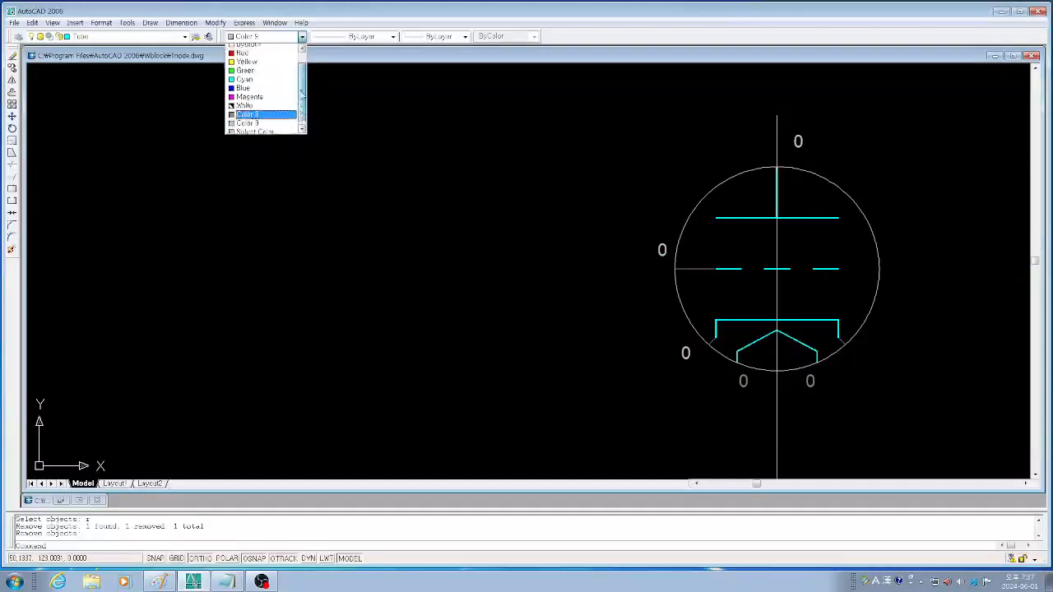
{"action": "left_click", "coordinate": [249, 48]}
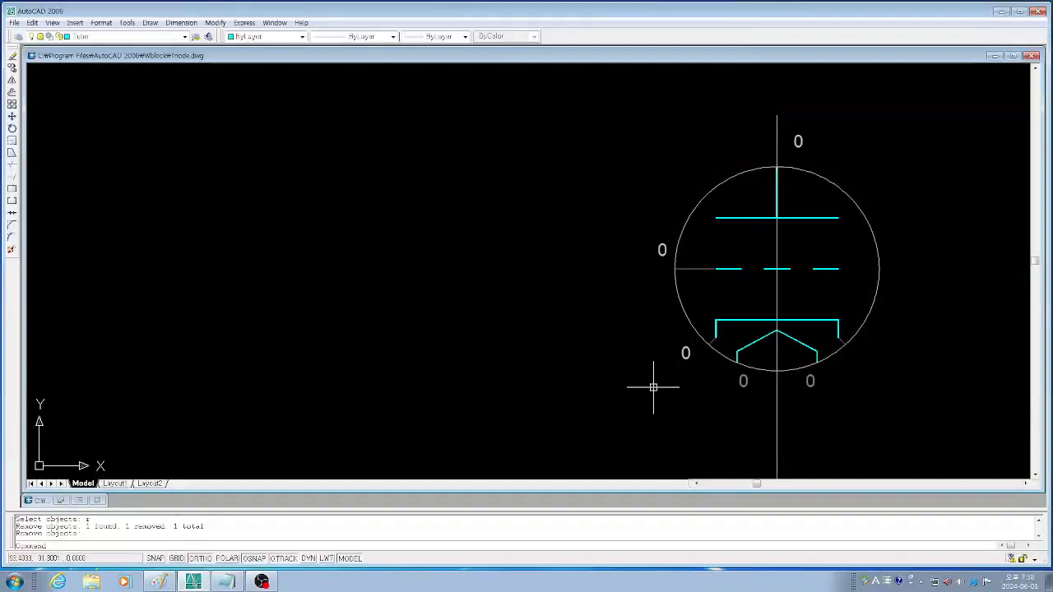
{"action": "type", "text": "pl"}
{"action": "key", "text": "Return"}
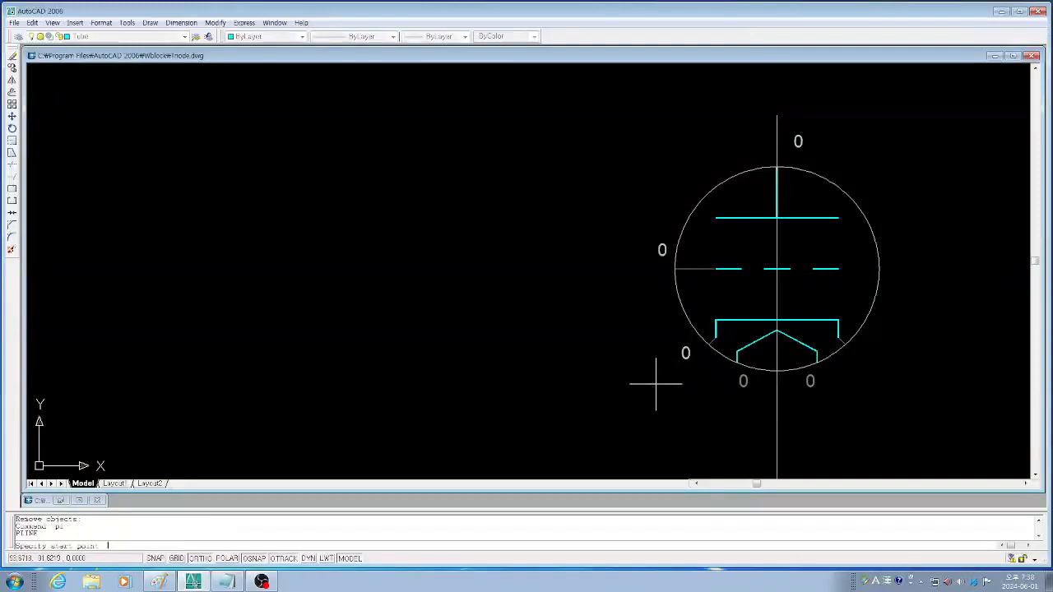
{"action": "left_click", "coordinate": [777, 371]}
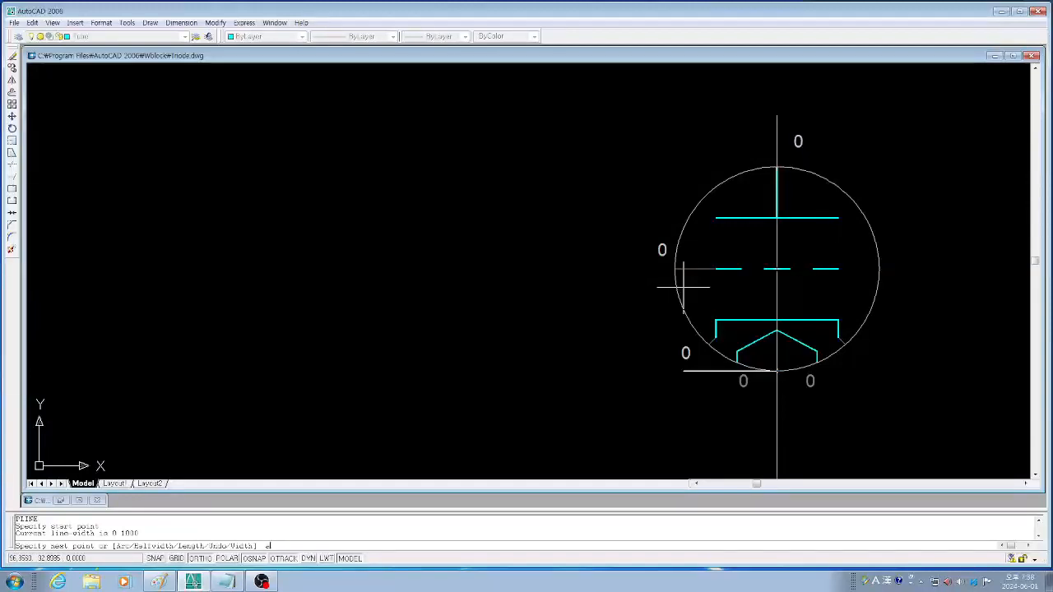
{"action": "key", "text": "Return"}
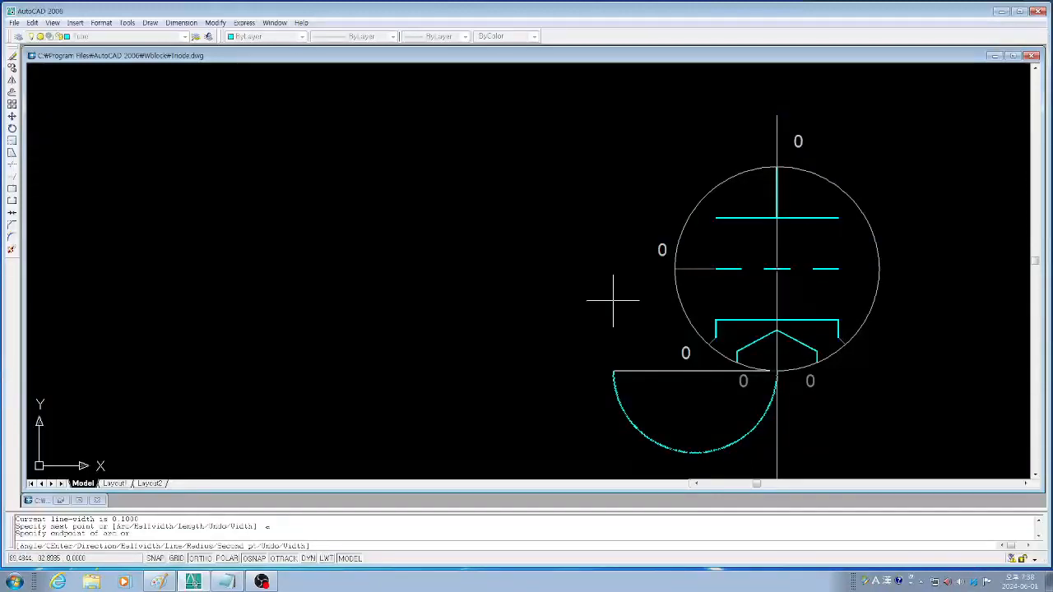
{"action": "key", "text": "F8"}
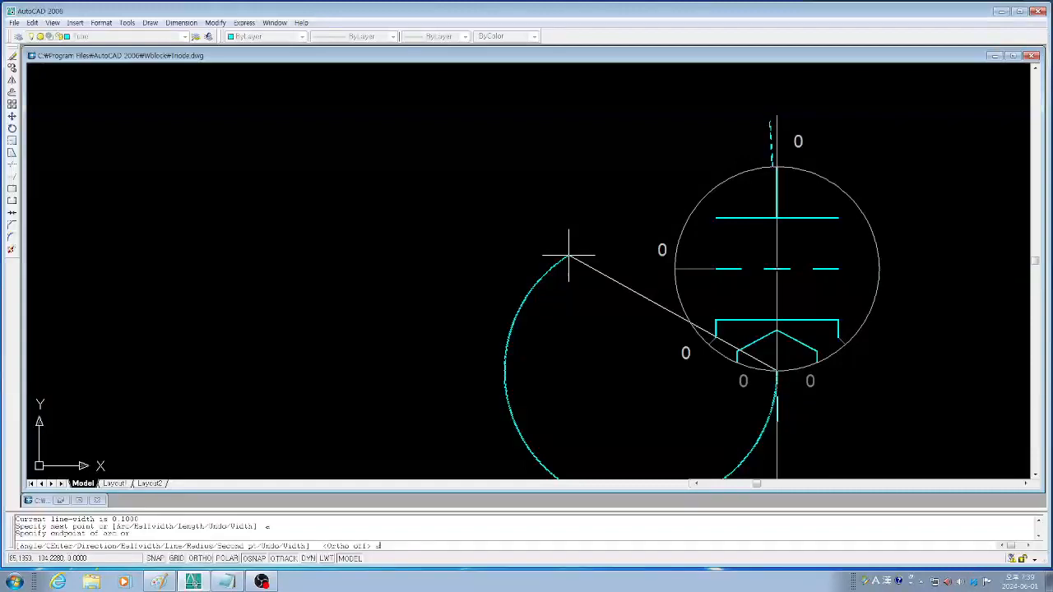
{"action": "key", "text": "Return"}
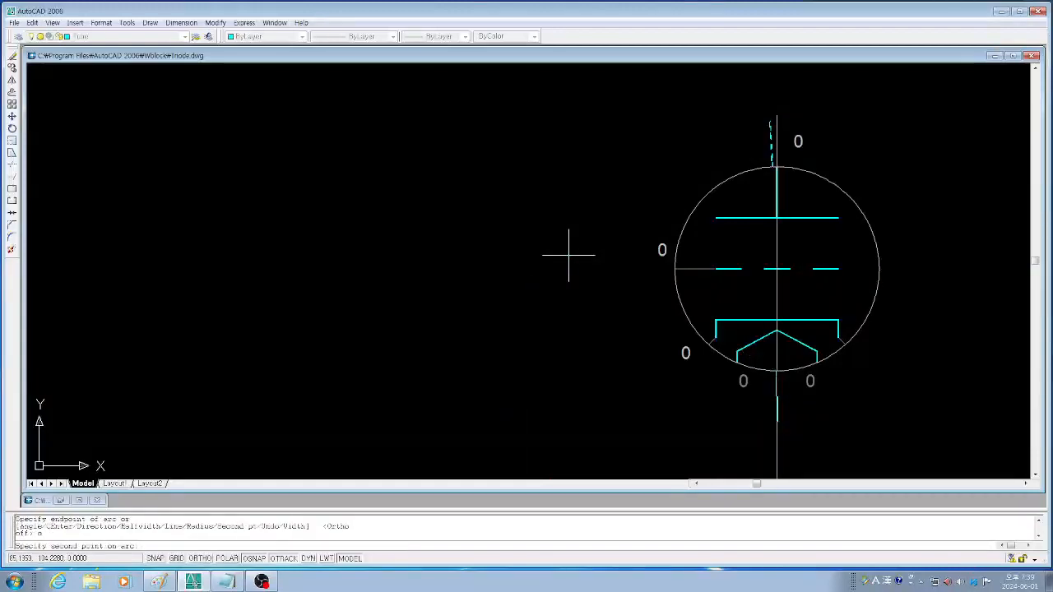
{"action": "left_click", "coordinate": [675, 269]}
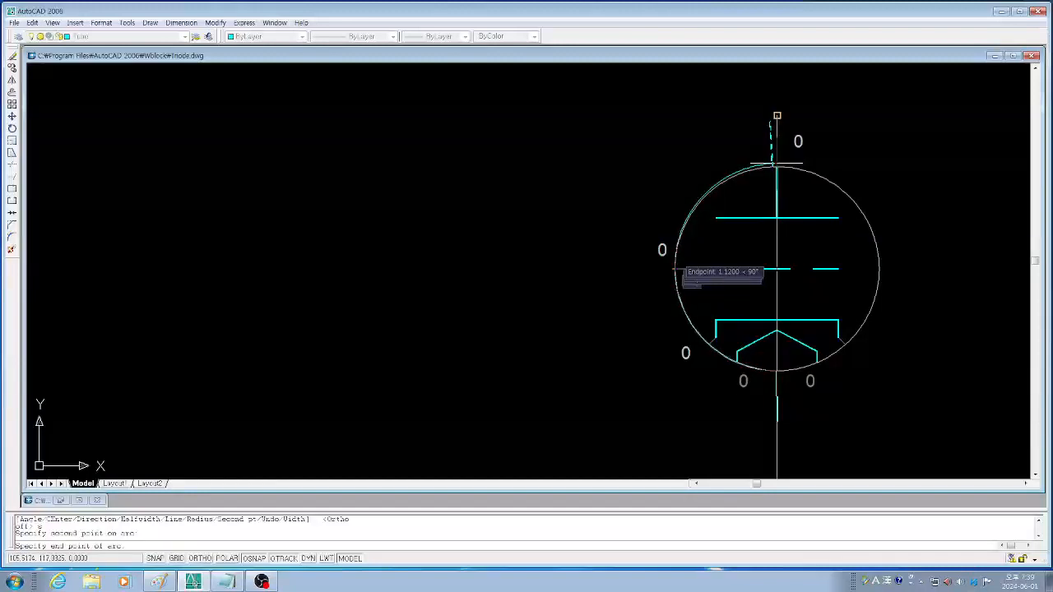
{"action": "left_click", "coordinate": [777, 166]}
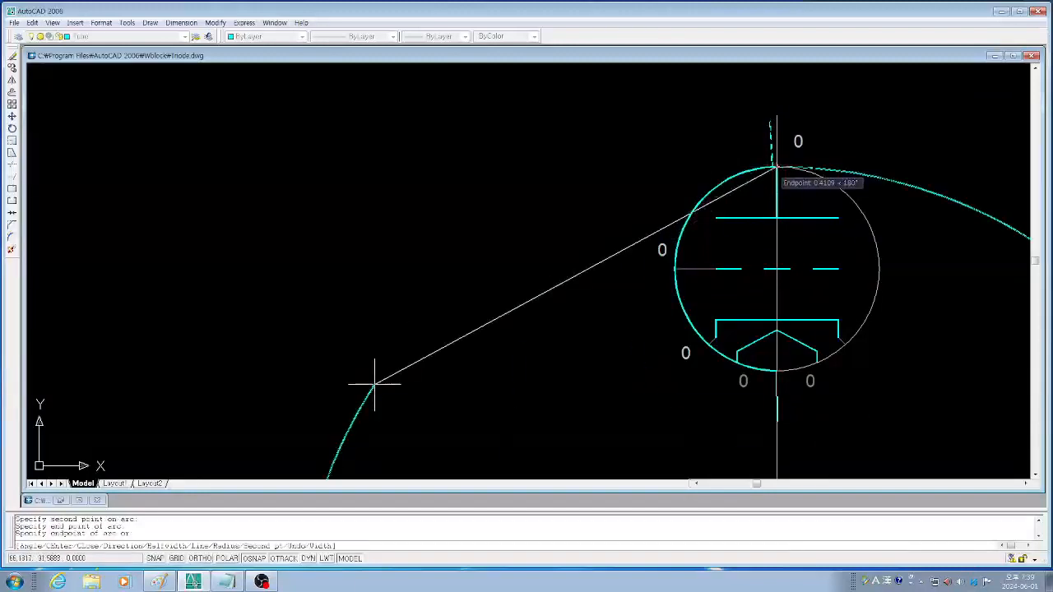
{"action": "key", "text": "Return"}
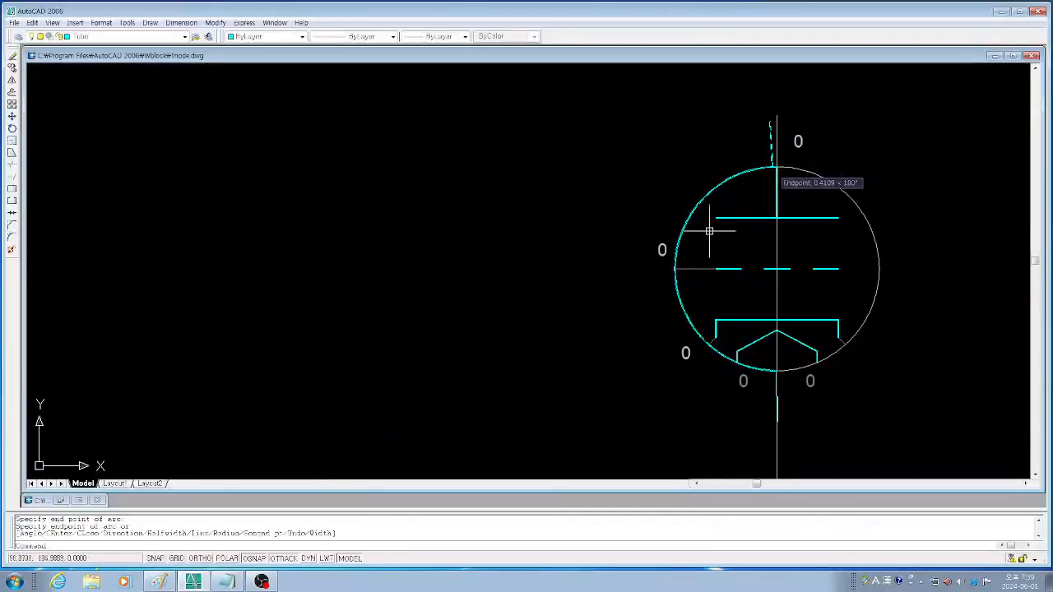
Set the current linetype to HIDDEN.
{"action": "scroll", "coordinate": [771, 141], "scroll_direction": "up", "scroll_amount": 3}
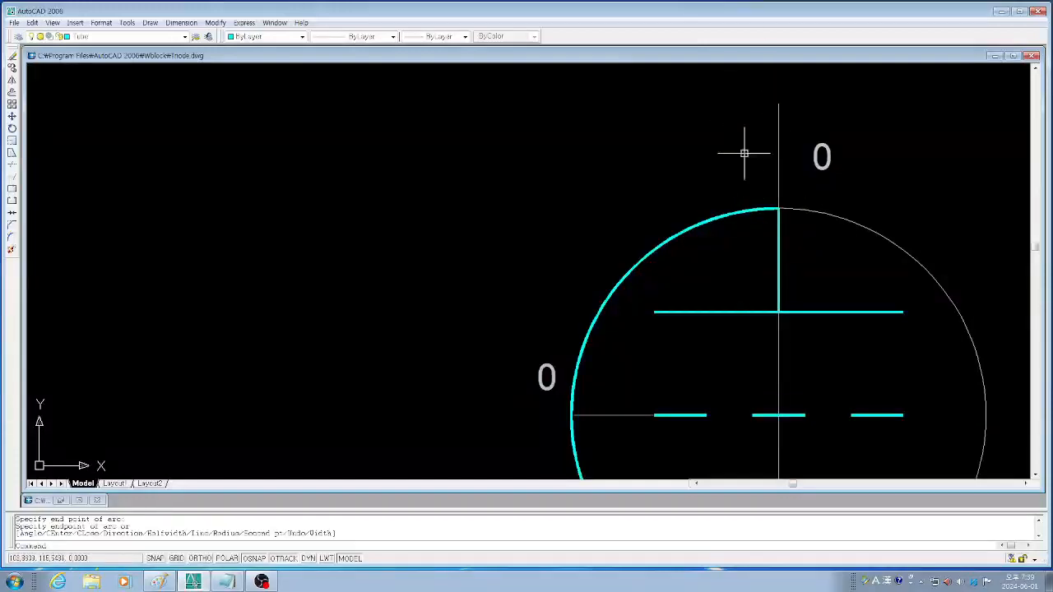
{"action": "scroll", "coordinate": [702, 97], "scroll_direction": "down", "scroll_amount": 1}
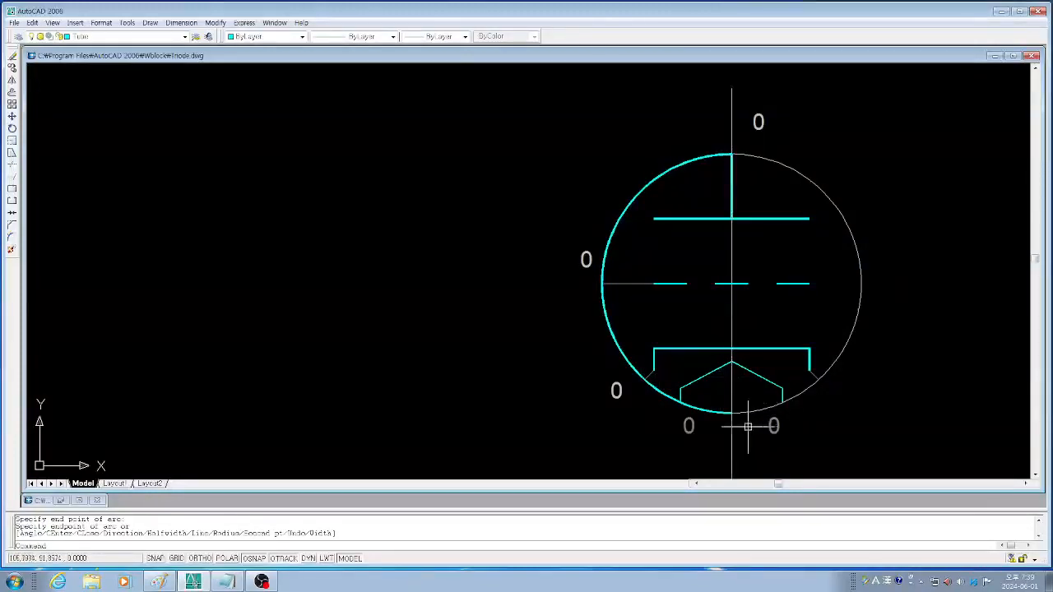
{"action": "left_click", "coordinate": [732, 154]}
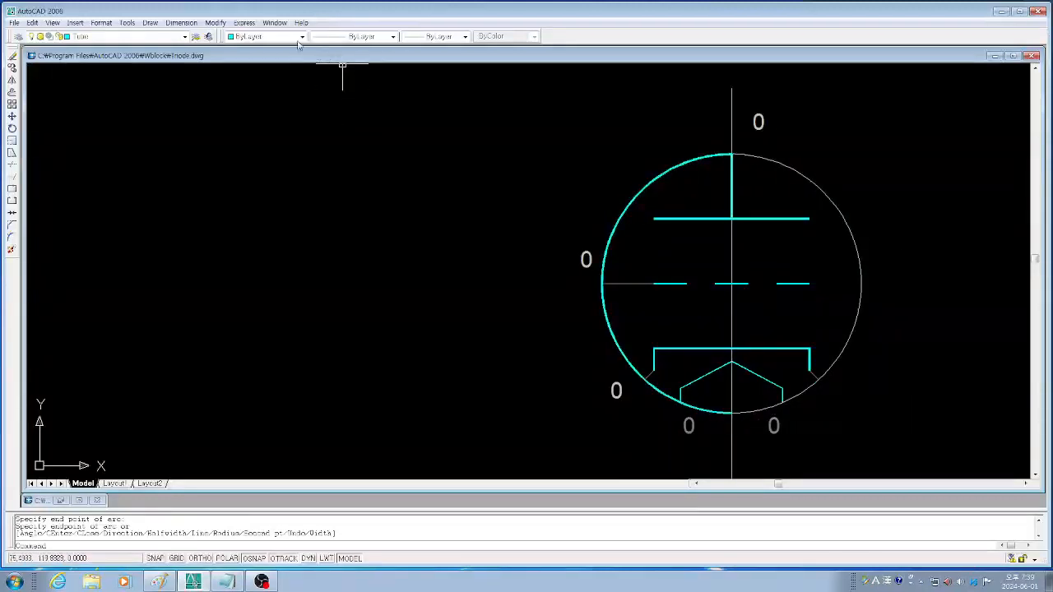
{"action": "left_click", "coordinate": [393, 37]}
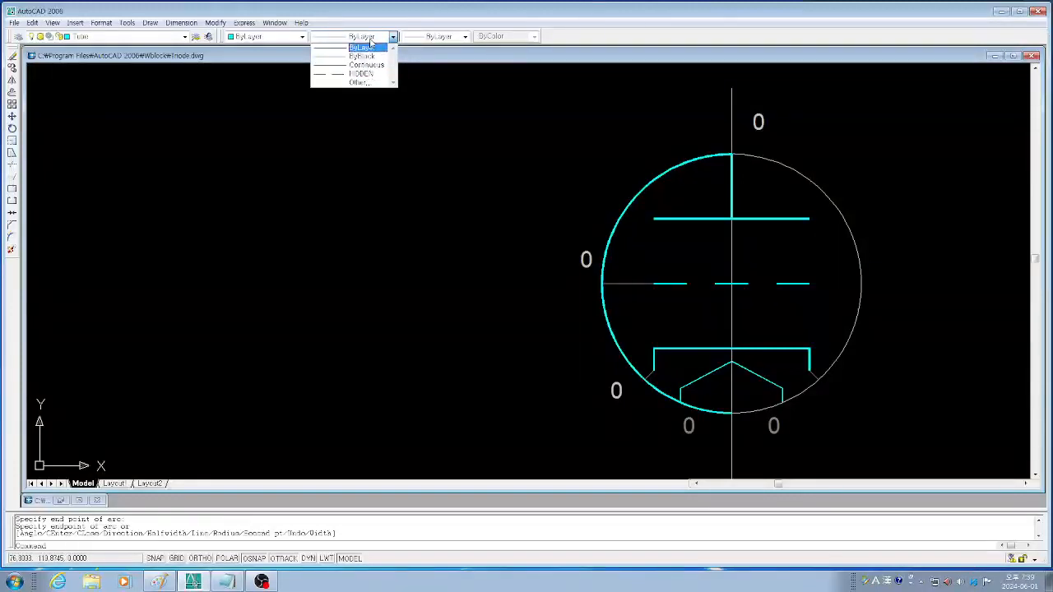
{"action": "left_click", "coordinate": [362, 73]}
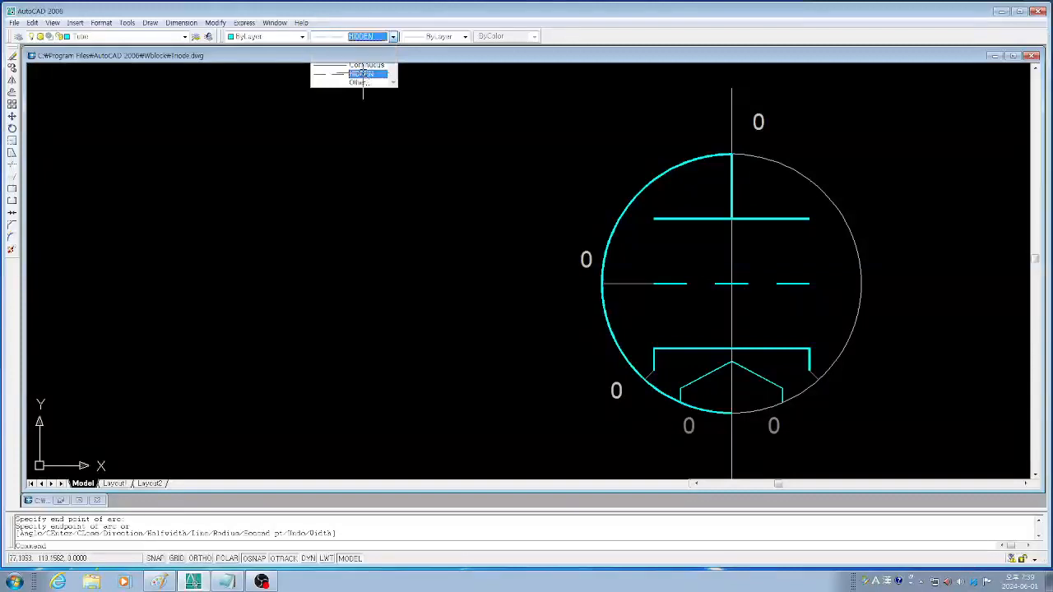
{"action": "left_click", "coordinate": [409, 317]}
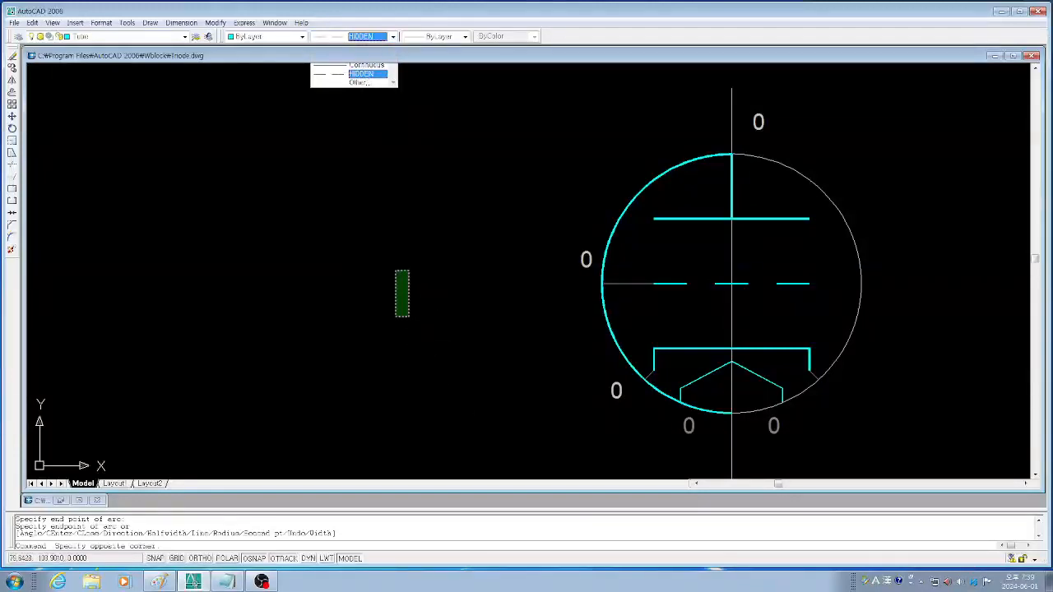
{"action": "left_click", "coordinate": [340, 218]}
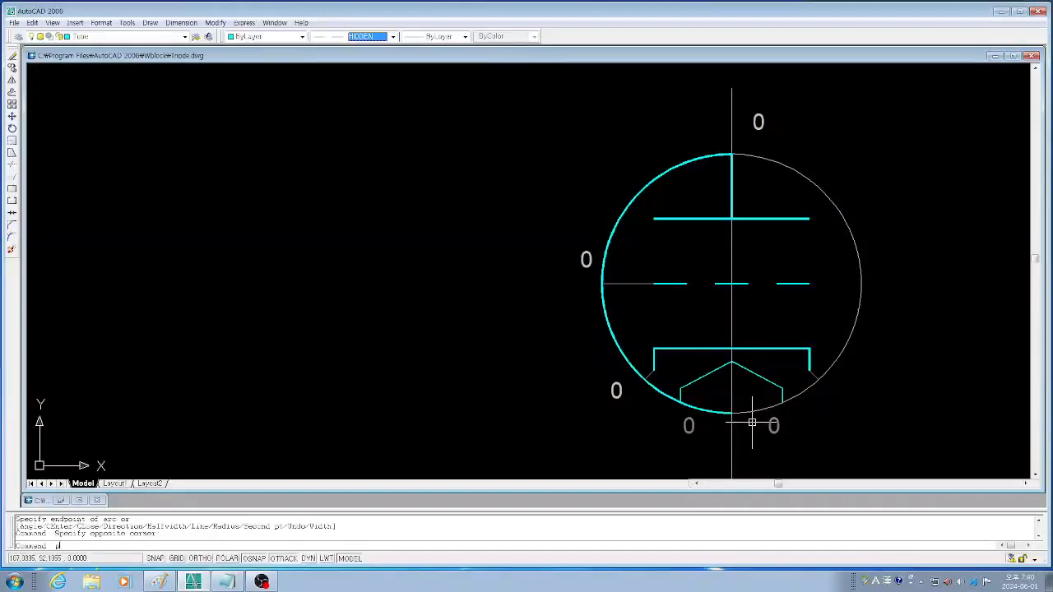
Draw a polyline arc over the circle's right half, from its bottom through a Nearest-snapped point on its right side to its top.
{"action": "type", "text": "l"}
{"action": "key", "text": "Return"}
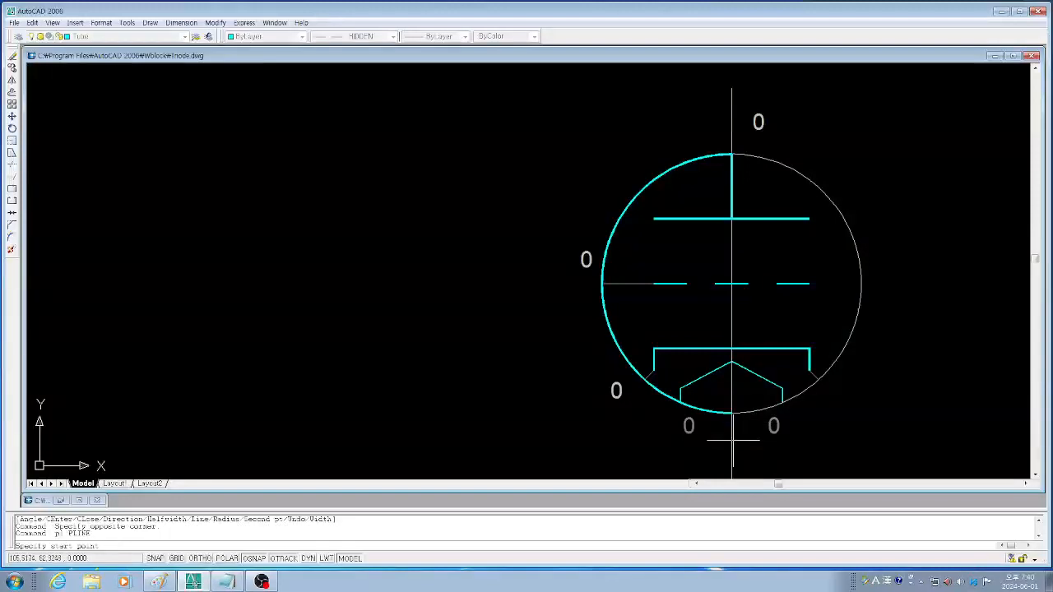
{"action": "left_click", "coordinate": [732, 413]}
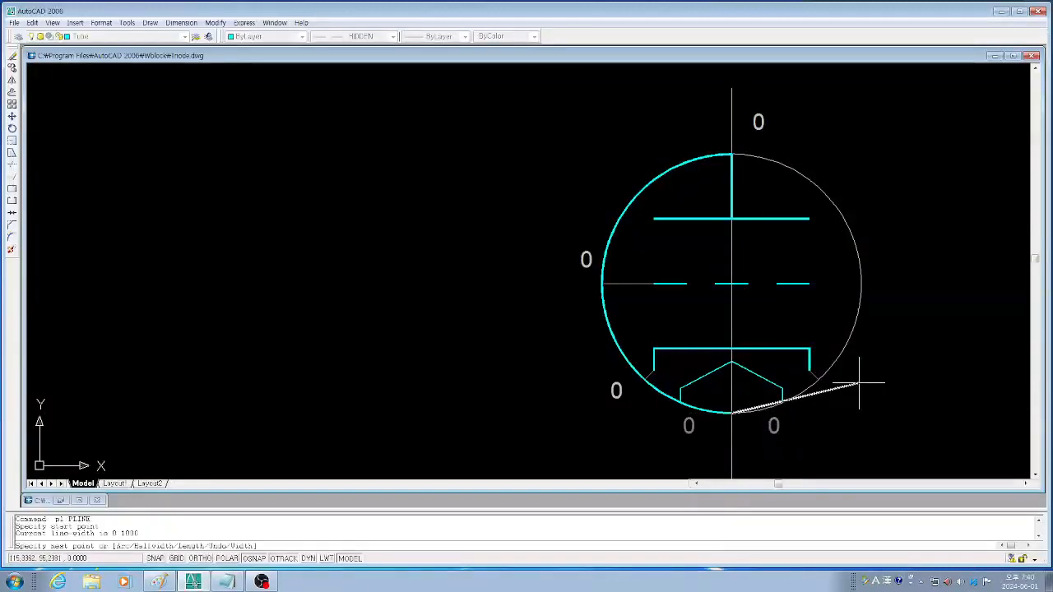
{"action": "type", "text": "a"}
{"action": "key", "text": "Return"}
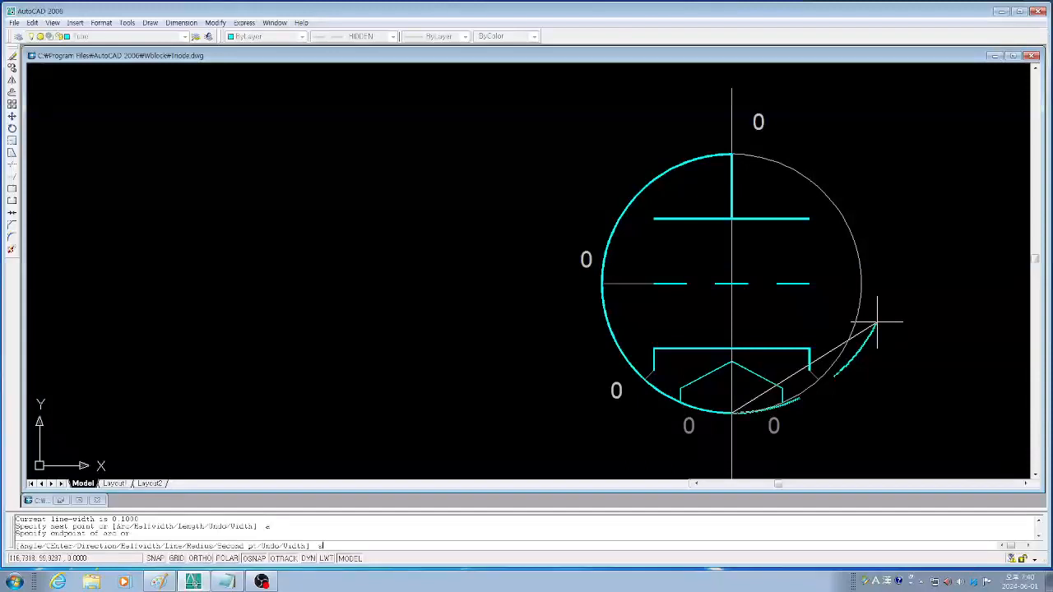
{"action": "type", "text": "s"}
{"action": "key", "text": "Return"}
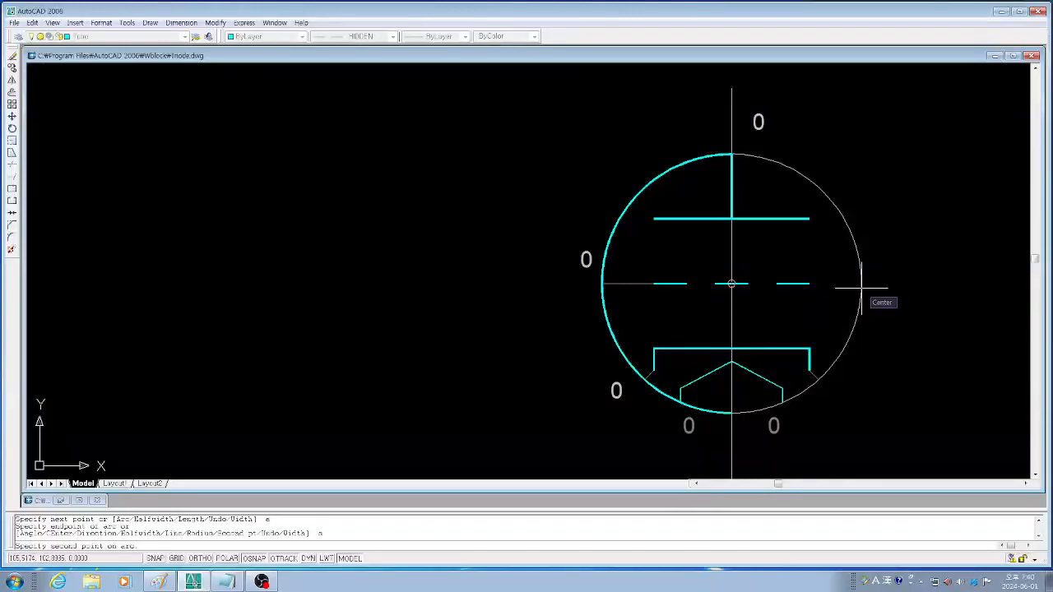
{"action": "type", "text": "s"}
{"action": "type", "text": "ea"}
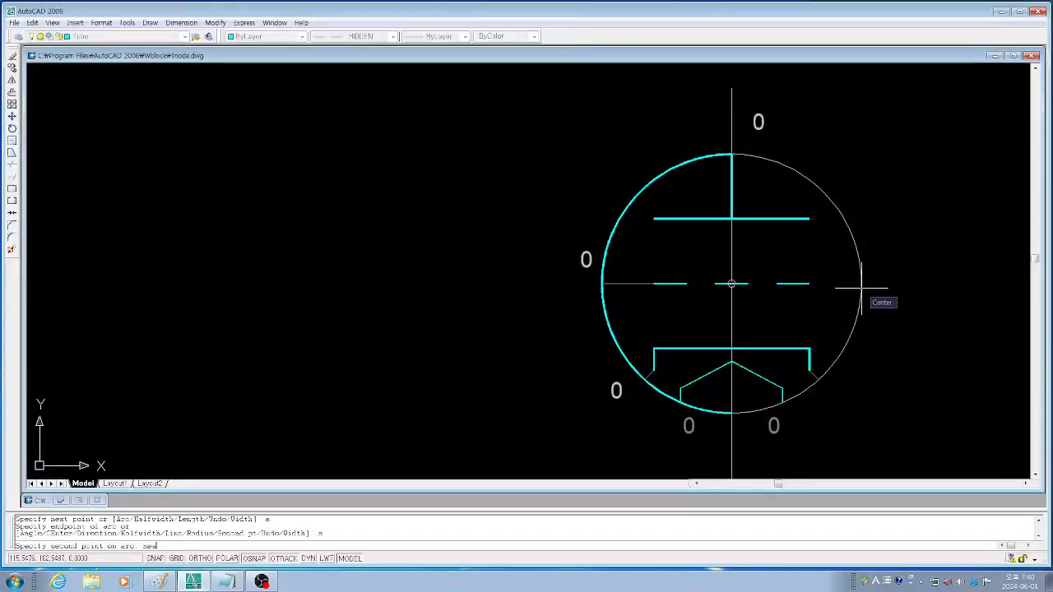
{"action": "key", "text": "Return"}
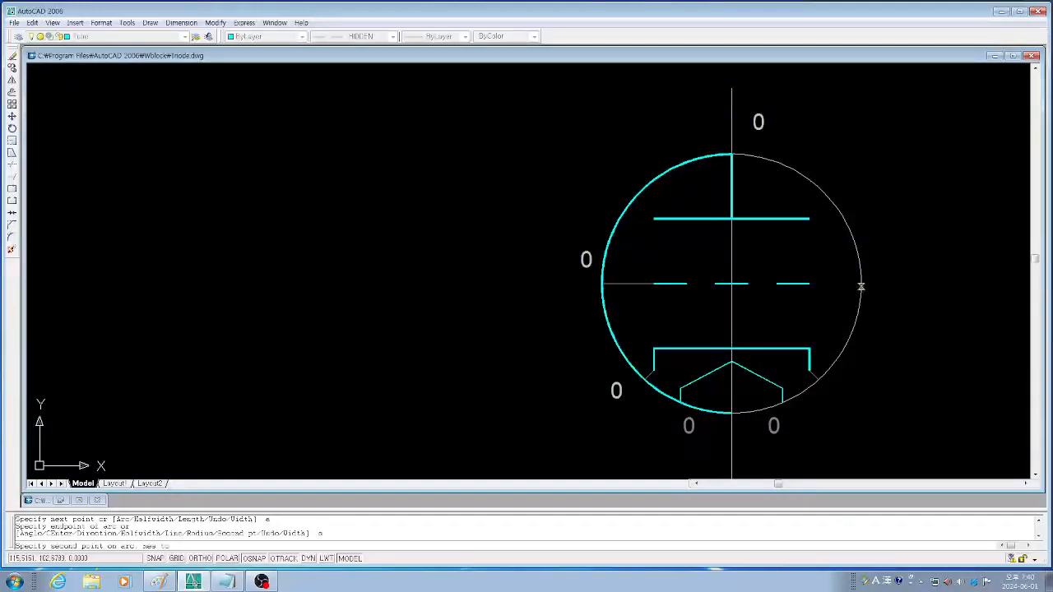
{"action": "left_click", "coordinate": [857, 251]}
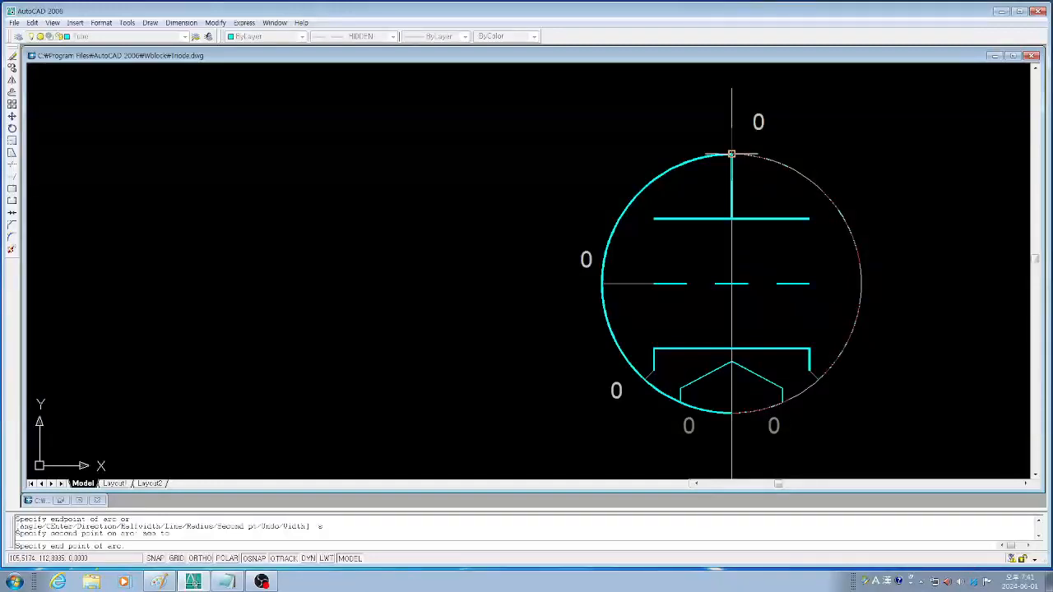
{"action": "left_click", "coordinate": [731, 154]}
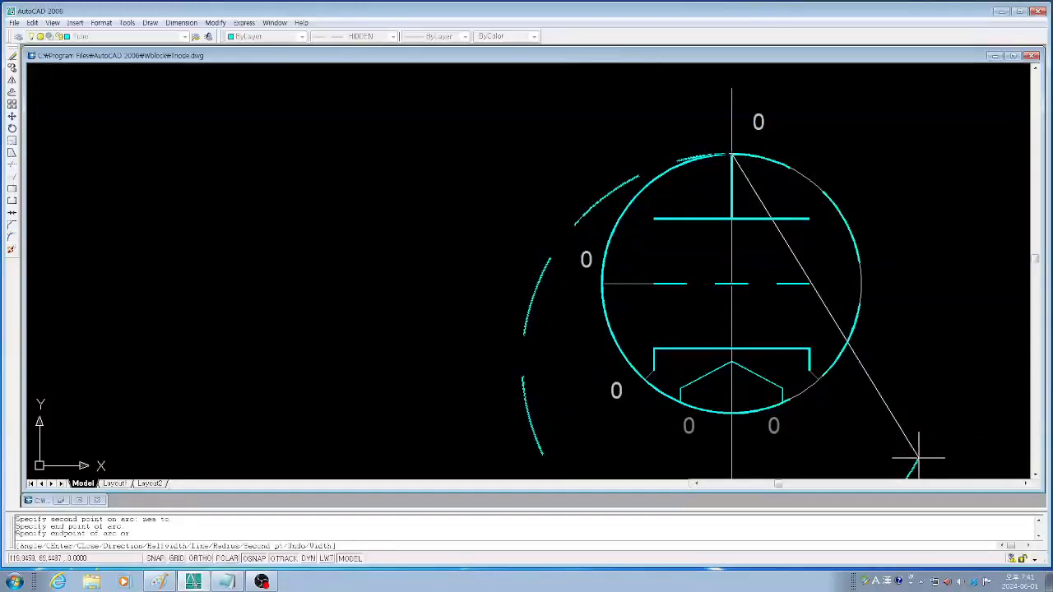
{"action": "key", "text": "Return"}
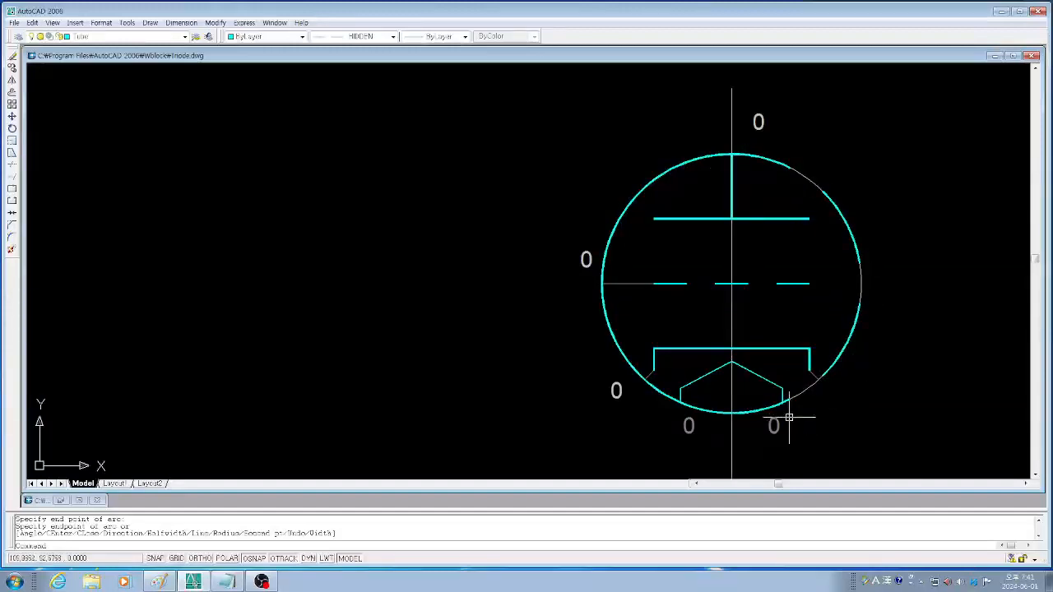
Erase the grey construction circle beneath the two polyline arcs.
{"action": "type", "text": "e"}
{"action": "key", "text": "Return"}
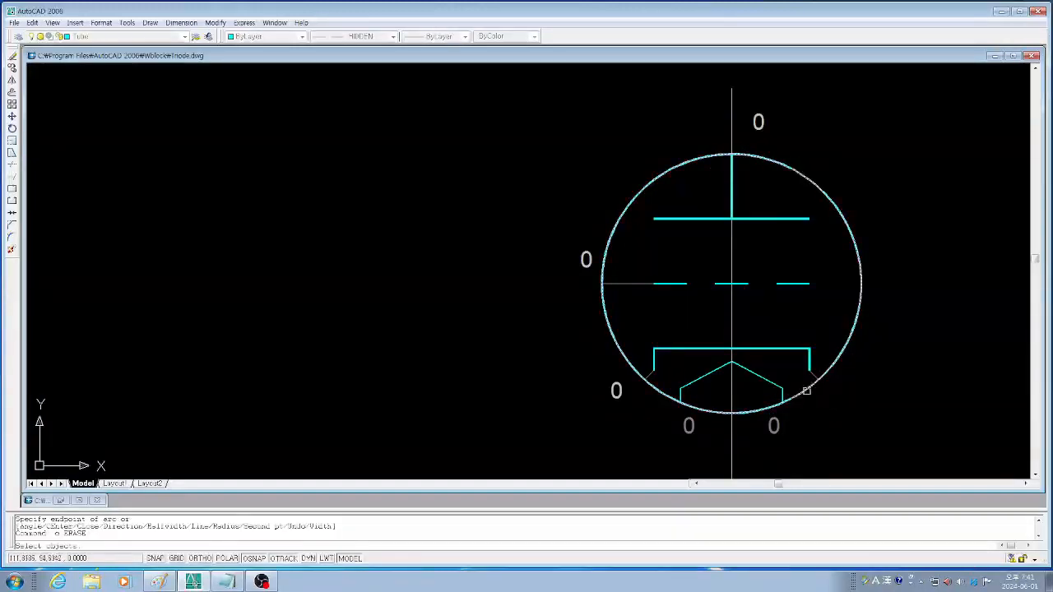
{"action": "left_click", "coordinate": [805, 393]}
{"action": "key", "text": "Return"}
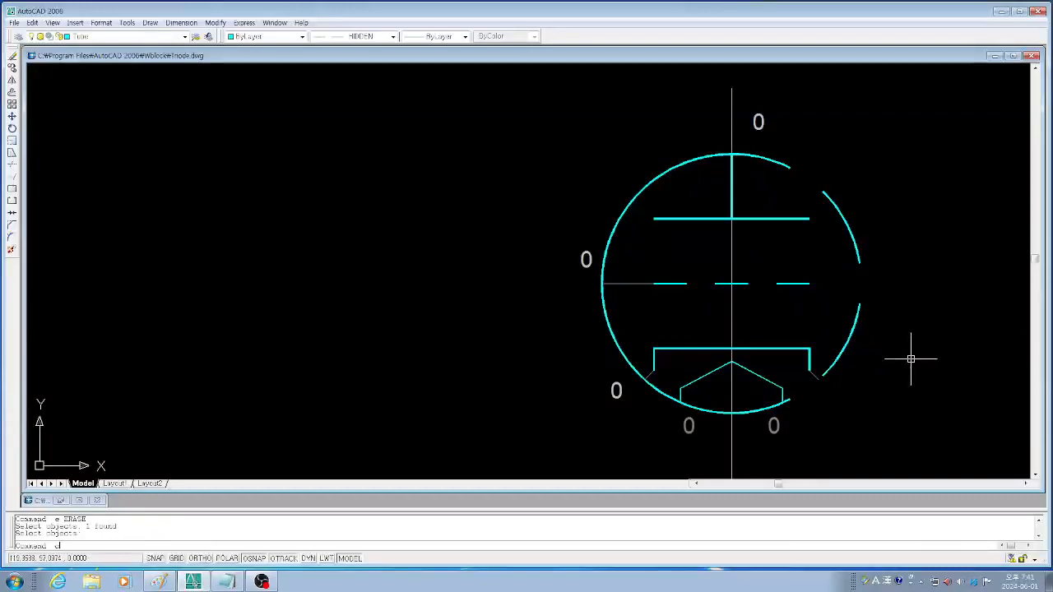
Set the linetype scale of the dashed right-hand arc to 0.5 in its properties and deselect it.
{"action": "key", "text": "Return"}
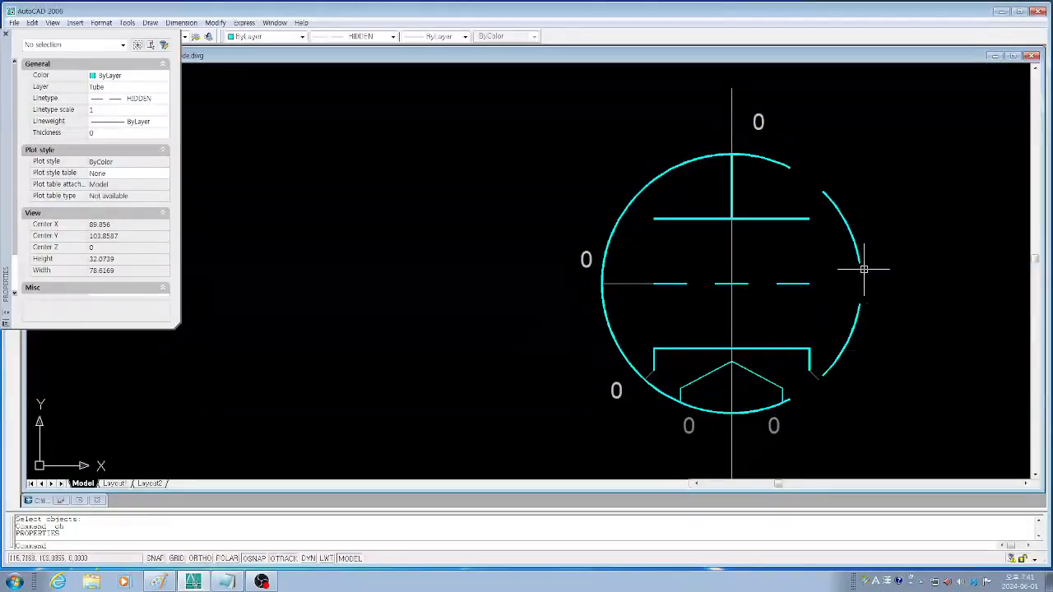
{"action": "left_click", "coordinate": [857, 245]}
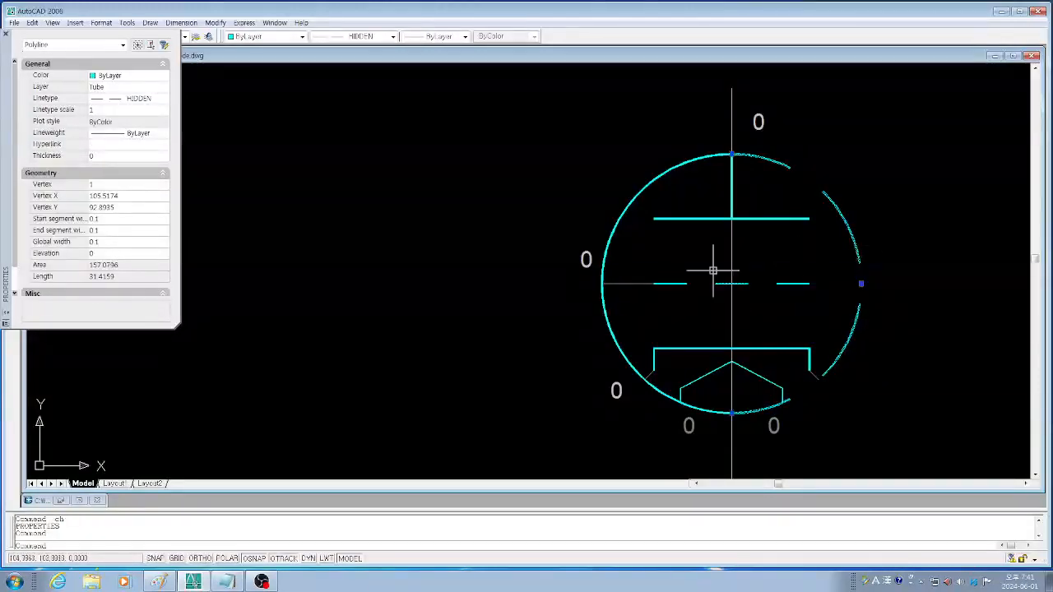
{"action": "left_click", "coordinate": [96, 109]}
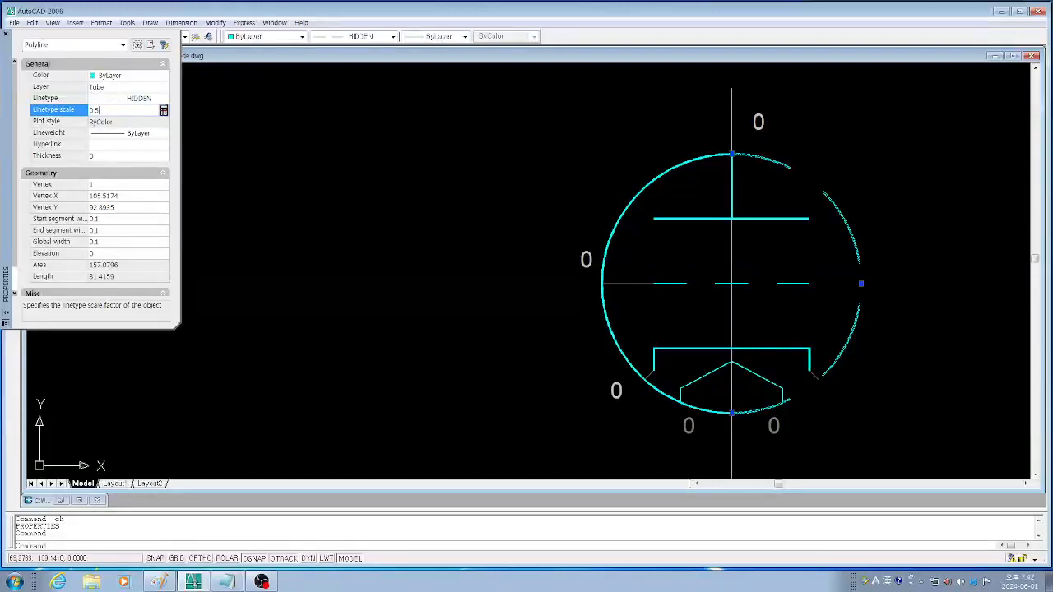
{"action": "left_click", "coordinate": [97, 121]}
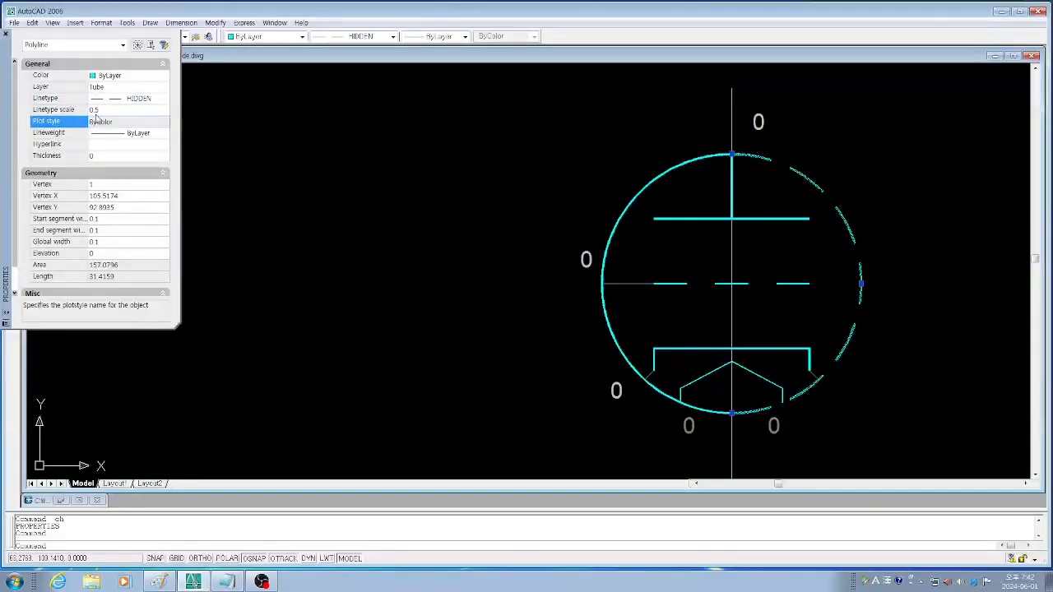
{"action": "left_click", "coordinate": [7, 36]}
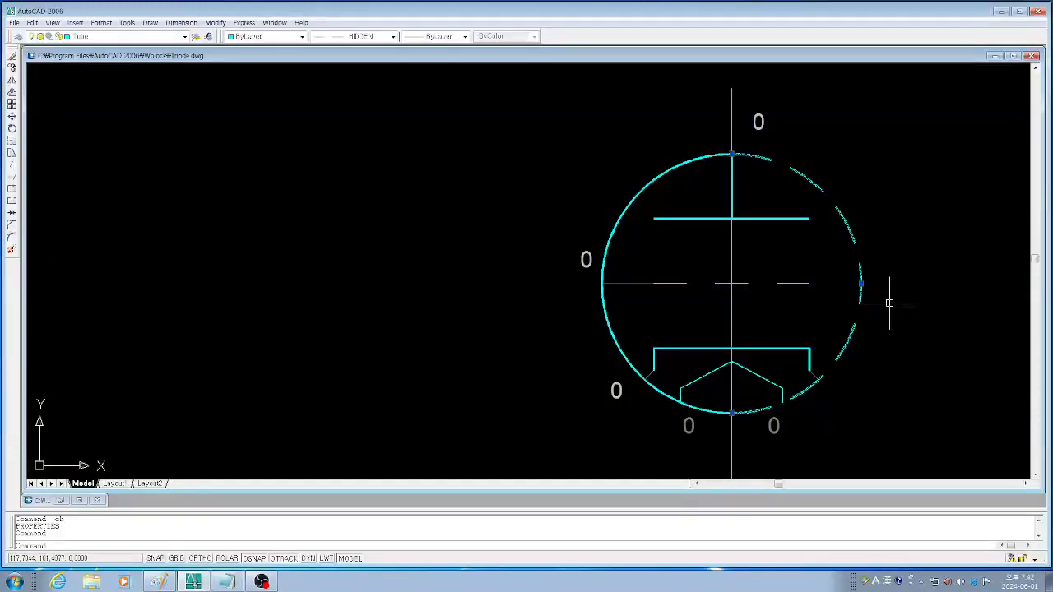
{"action": "key", "text": "Escape"}
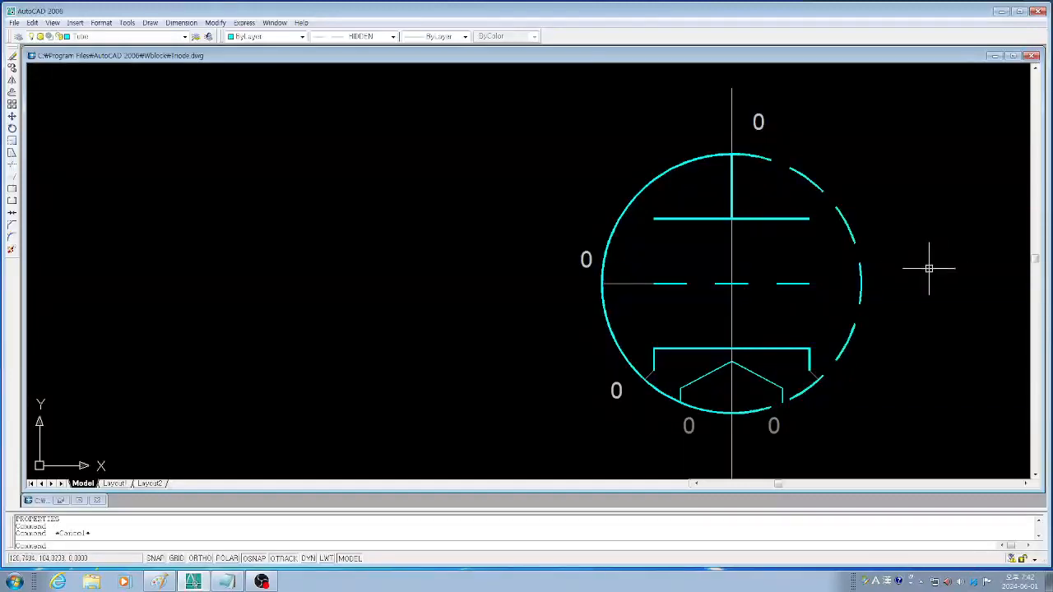
{"action": "scroll", "coordinate": [701, 251], "scroll_direction": "down", "scroll_amount": 2}
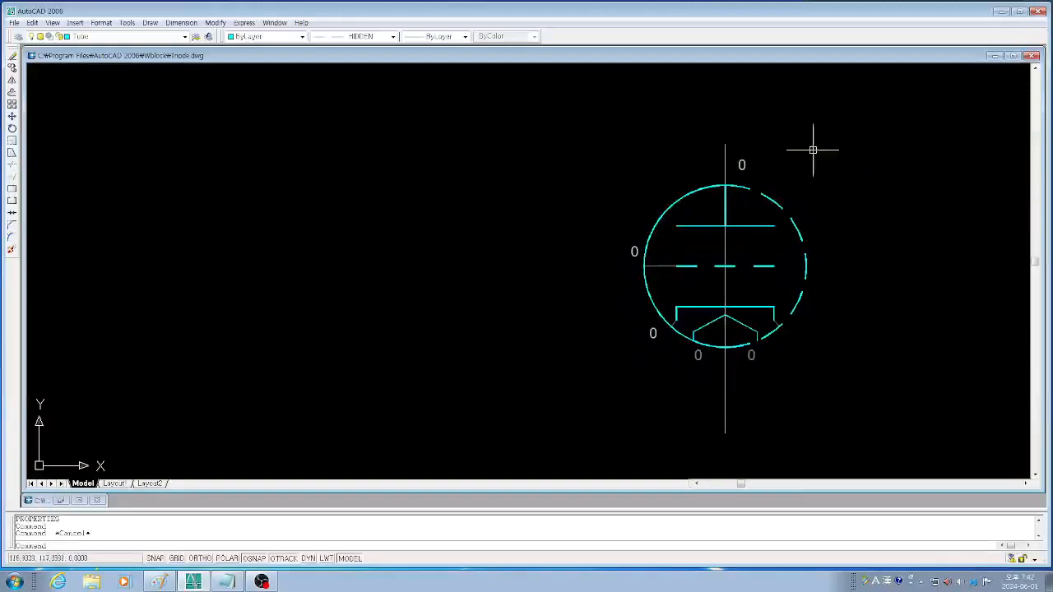
Erase the grey vertical construction line running through the centre of the triode.
{"action": "key", "text": "Escape"}
{"action": "key", "text": "Escape"}
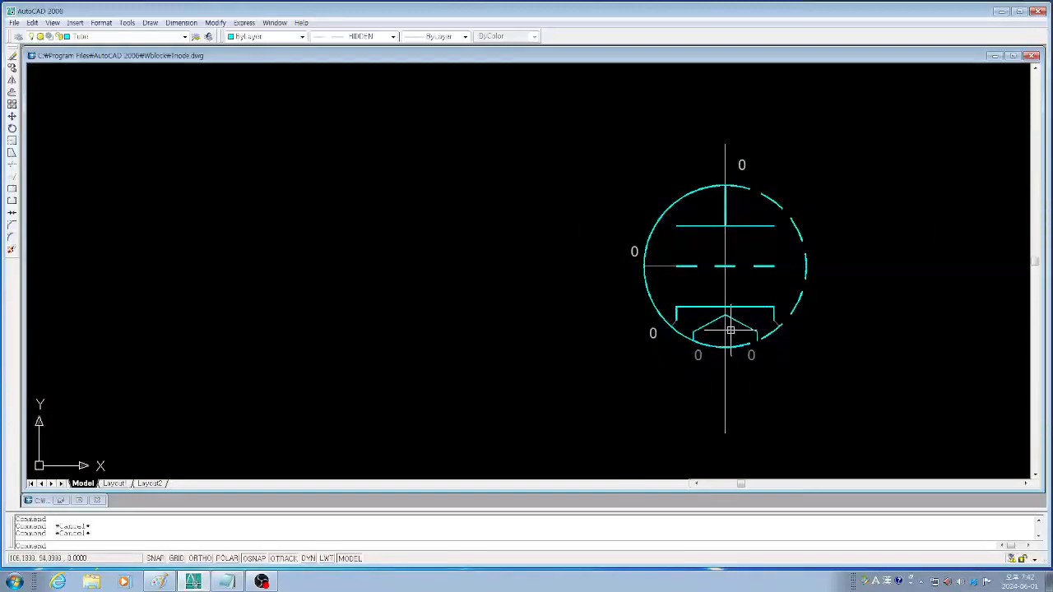
{"action": "type", "text": "e"}
{"action": "key", "text": "Return"}
{"action": "left_click", "coordinate": [757, 420]}
{"action": "left_click", "coordinate": [647, 412]}
{"action": "key", "text": "Return"}
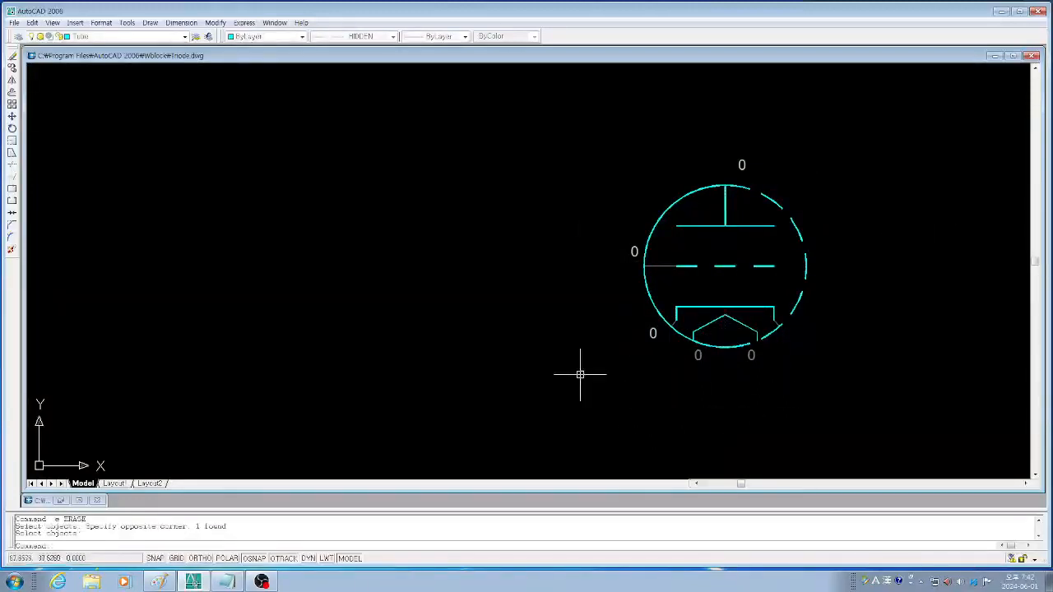
Set the current colour to Red and the current linetype to ByLayer.
{"action": "scroll", "coordinate": [569, 362], "scroll_direction": "down", "scroll_amount": 1}
{"action": "scroll", "coordinate": [749, 362], "scroll_direction": "down", "scroll_amount": 1}
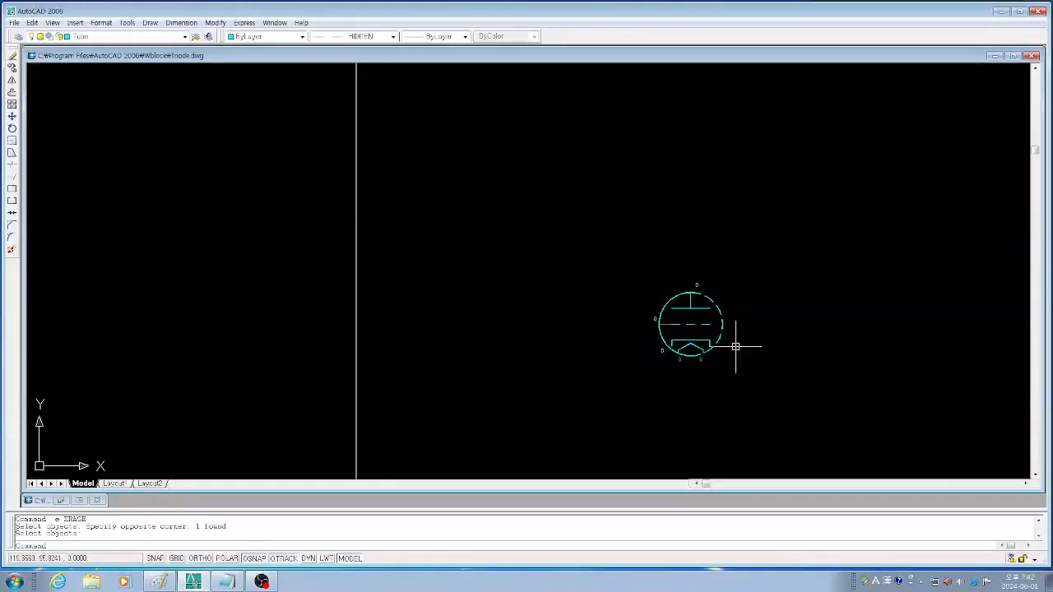
{"action": "left_click", "coordinate": [248, 37]}
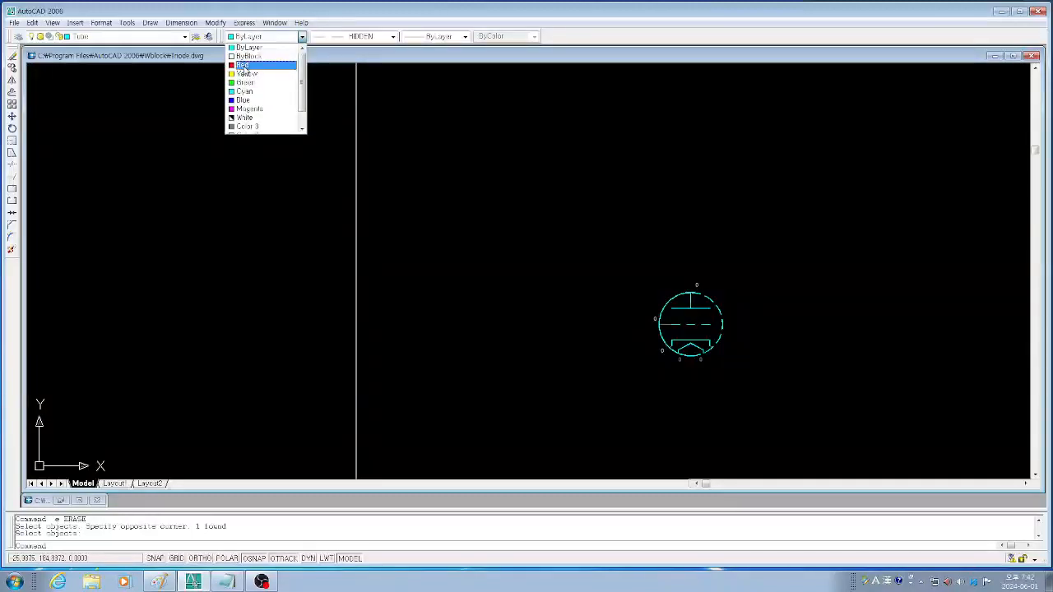
{"action": "left_click", "coordinate": [242, 66]}
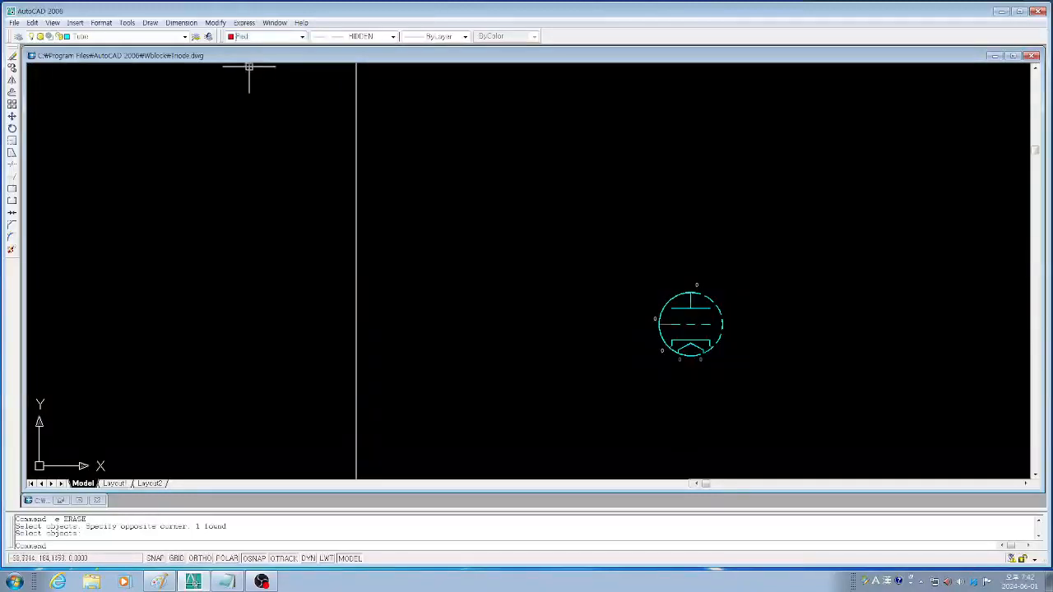
{"action": "left_click", "coordinate": [393, 37]}
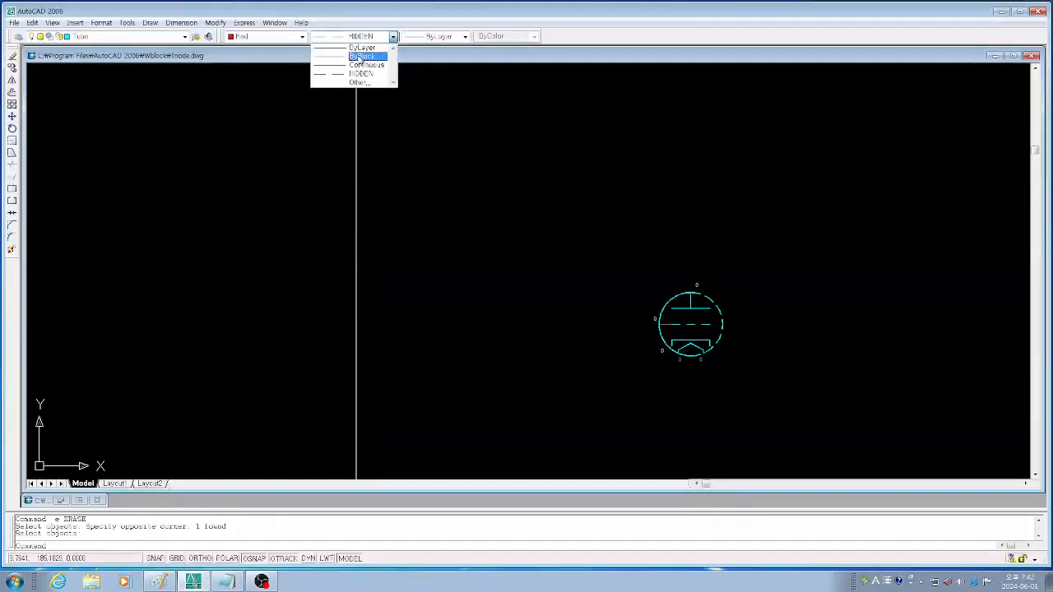
{"action": "left_click", "coordinate": [360, 48]}
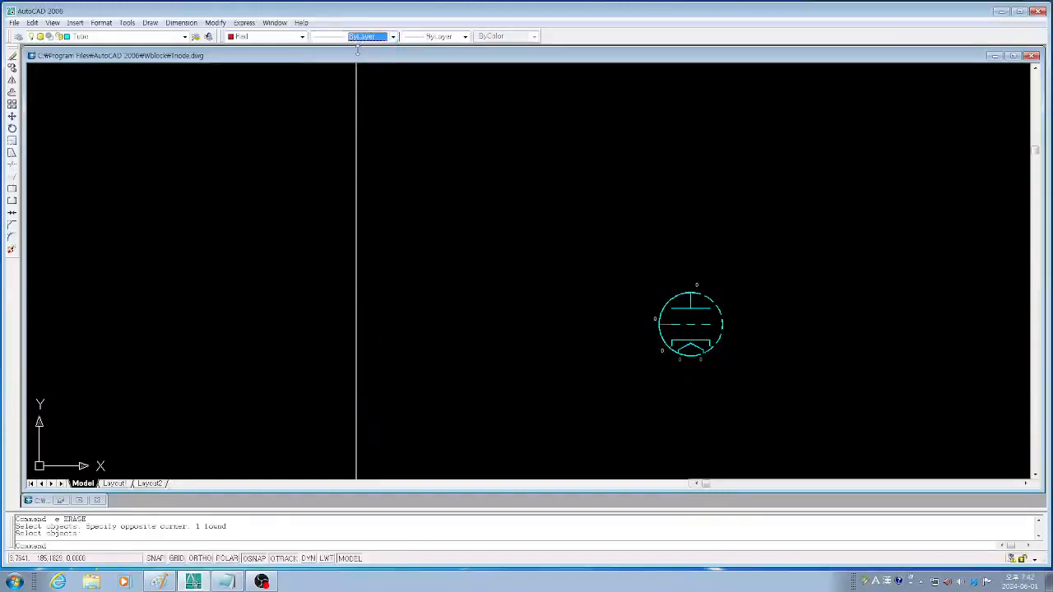
{"action": "left_click", "coordinate": [429, 152]}
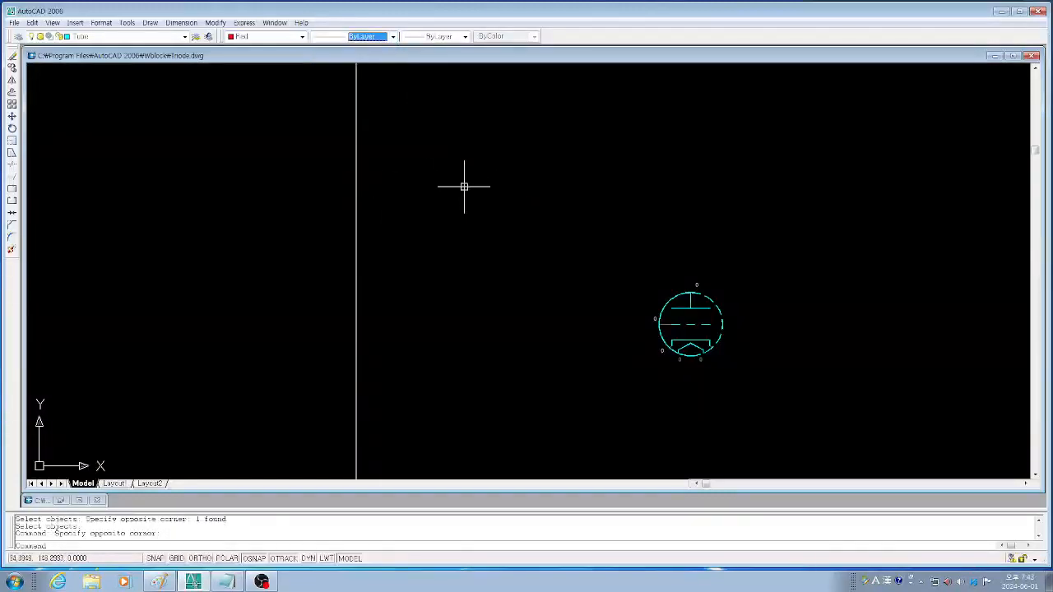
With Ortho on, draw a vertical line about 47 units long upward from the centre of the tube circle.
{"action": "type", "text": "l"}
{"action": "key", "text": "Return"}
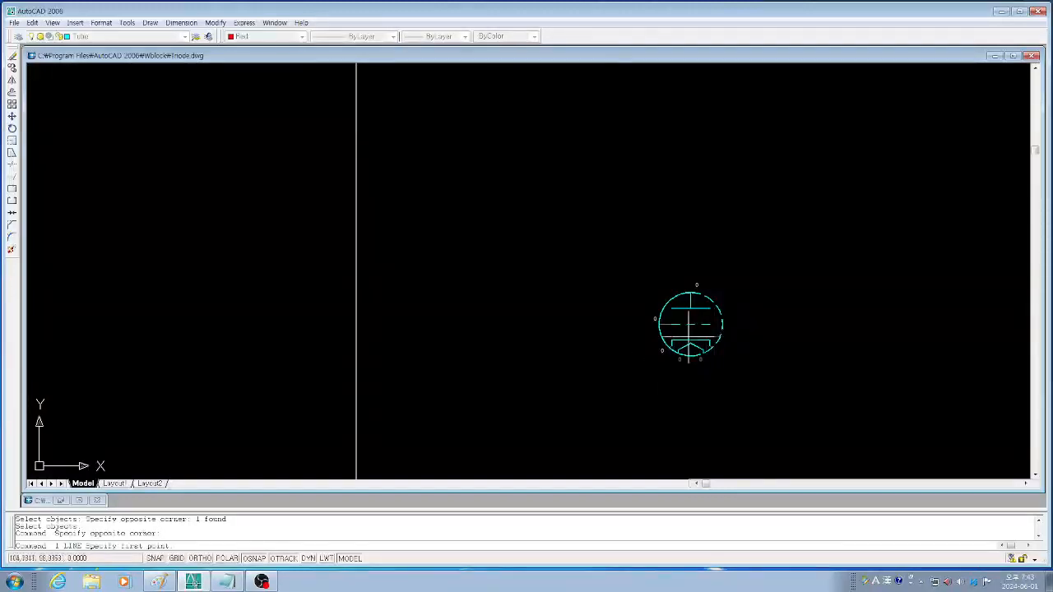
{"action": "left_click", "coordinate": [696, 287]}
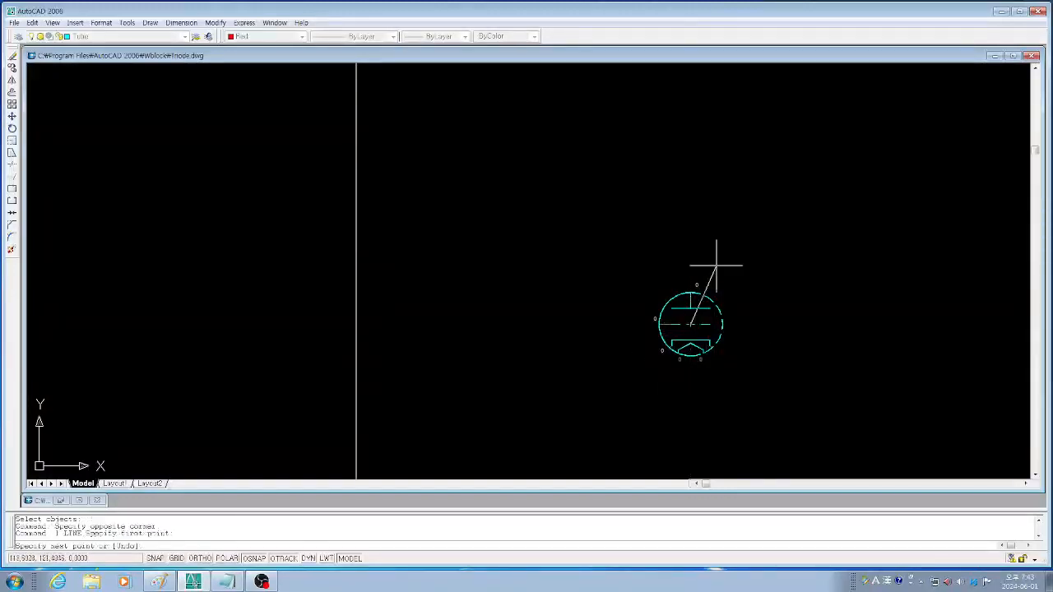
{"action": "key", "text": "F8"}
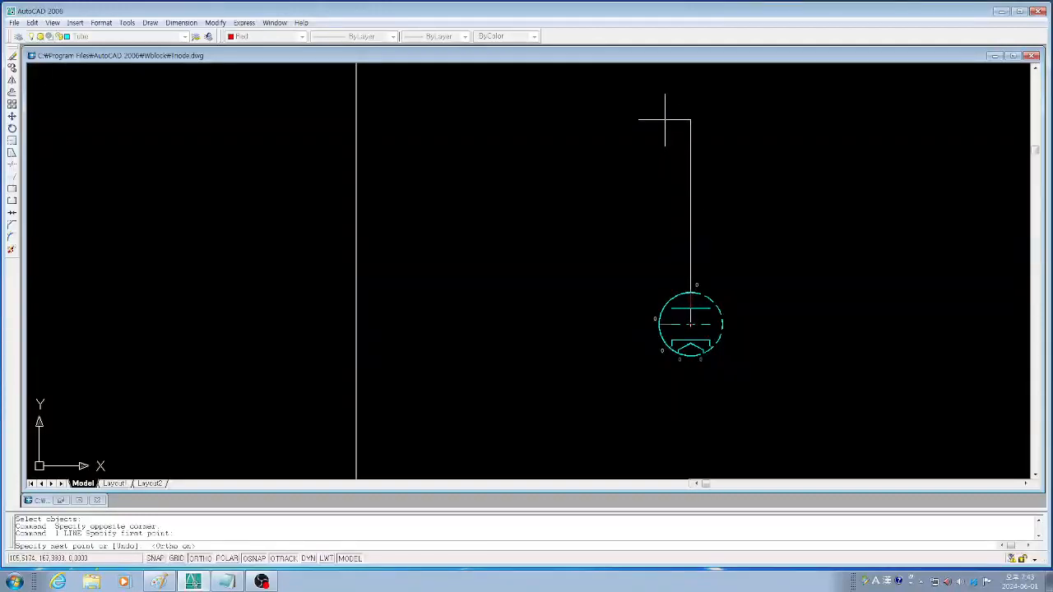
{"action": "left_click", "coordinate": [677, 171]}
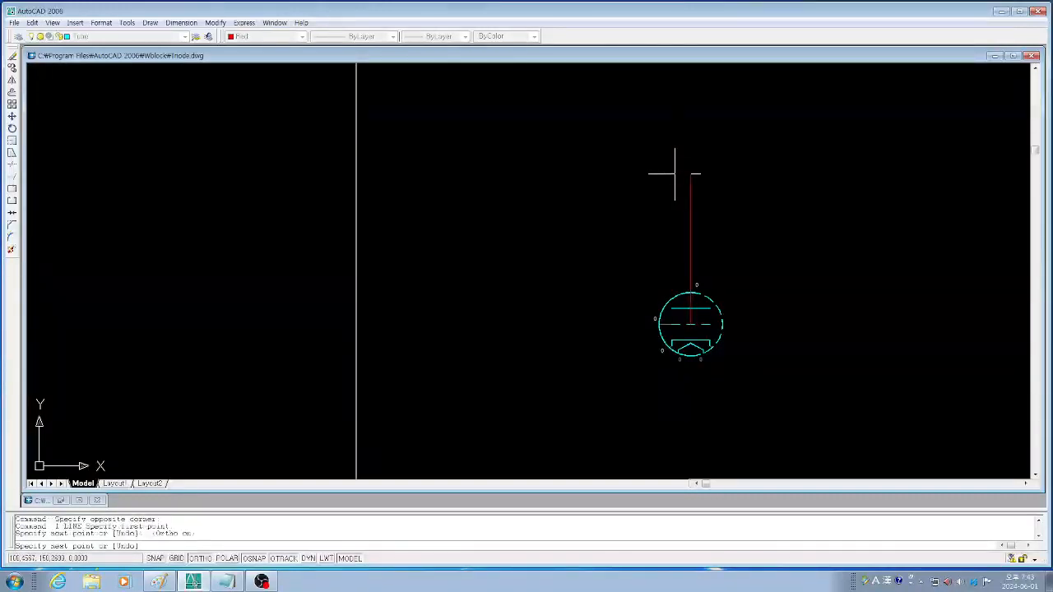
{"action": "key", "text": "Return"}
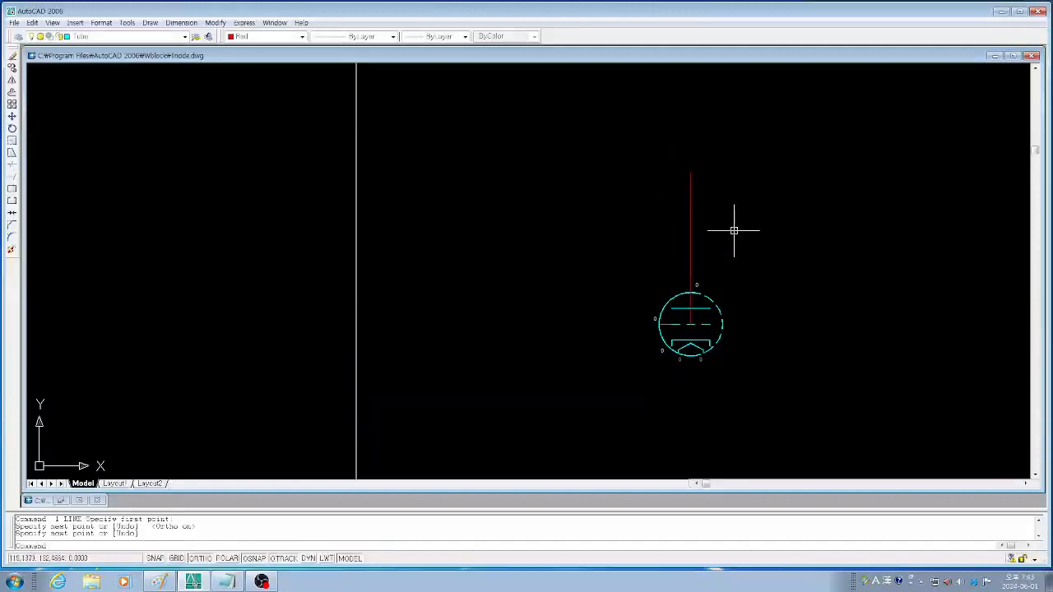
Offset the red vertical line by 20 to the right of the tube.
{"action": "type", "text": "o"}
{"action": "key", "text": "Return"}
{"action": "type", "text": "20"}
{"action": "key", "text": "Return"}
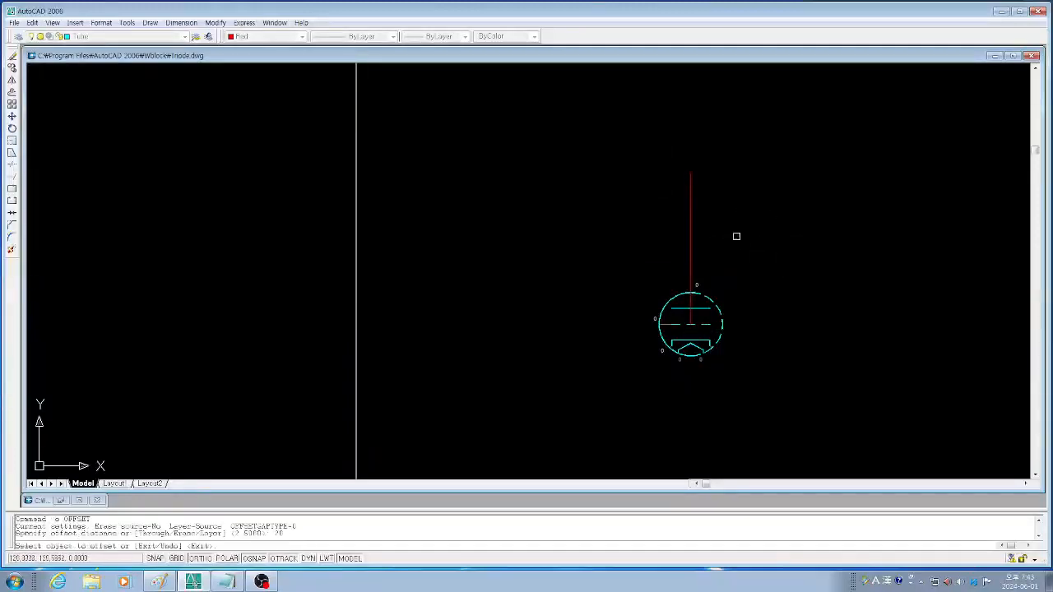
{"action": "left_click", "coordinate": [690, 242]}
{"action": "left_click", "coordinate": [796, 266]}
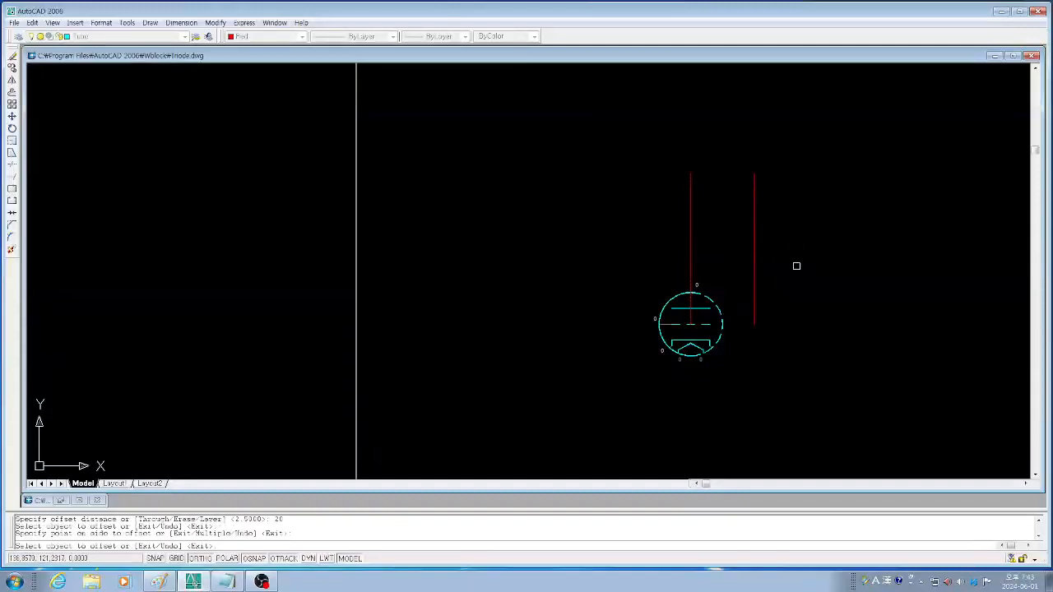
Erase the original red line above the tube's centre, keeping only the offset copy.
{"action": "key", "text": "Return"}
{"action": "type", "text": "e"}
{"action": "key", "text": "Return"}
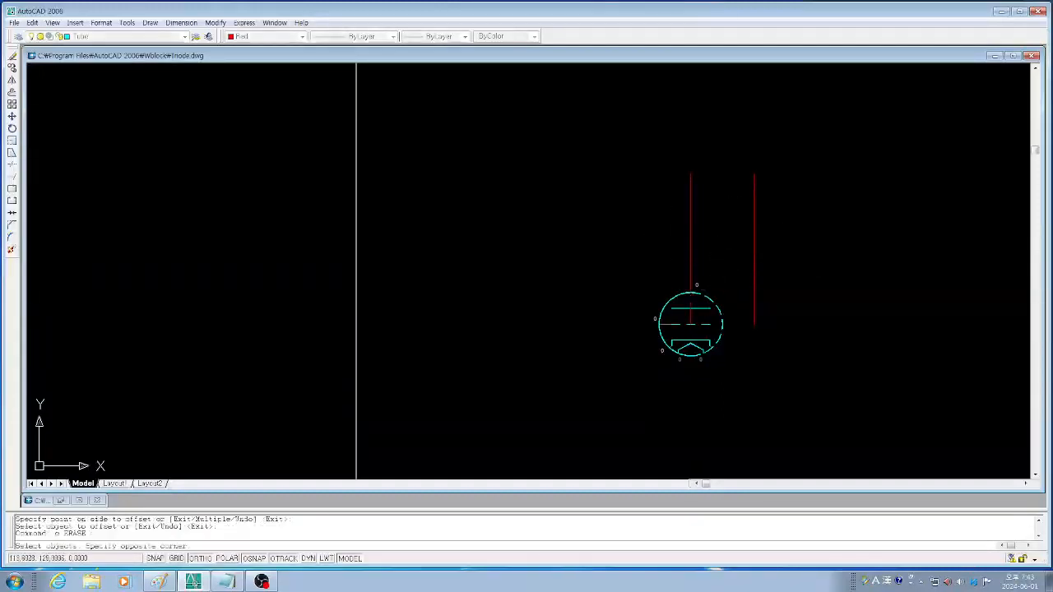
{"action": "left_click", "coordinate": [706, 232]}
{"action": "left_click", "coordinate": [641, 210]}
{"action": "left_click", "coordinate": [720, 239]}
{"action": "left_click", "coordinate": [633, 242]}
{"action": "key", "text": "Return"}
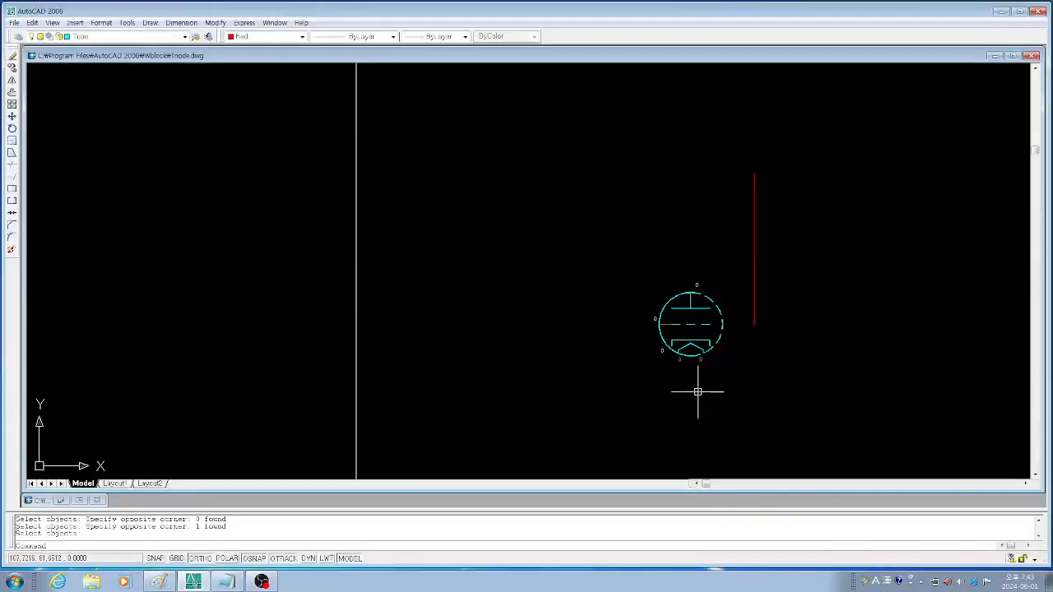
Mirror the complete half-tube symbol with its pin labels about the red vertical line, keeping the source objects.
{"action": "type", "text": "i"}
{"action": "key", "text": "Return"}
{"action": "left_click", "coordinate": [729, 388]}
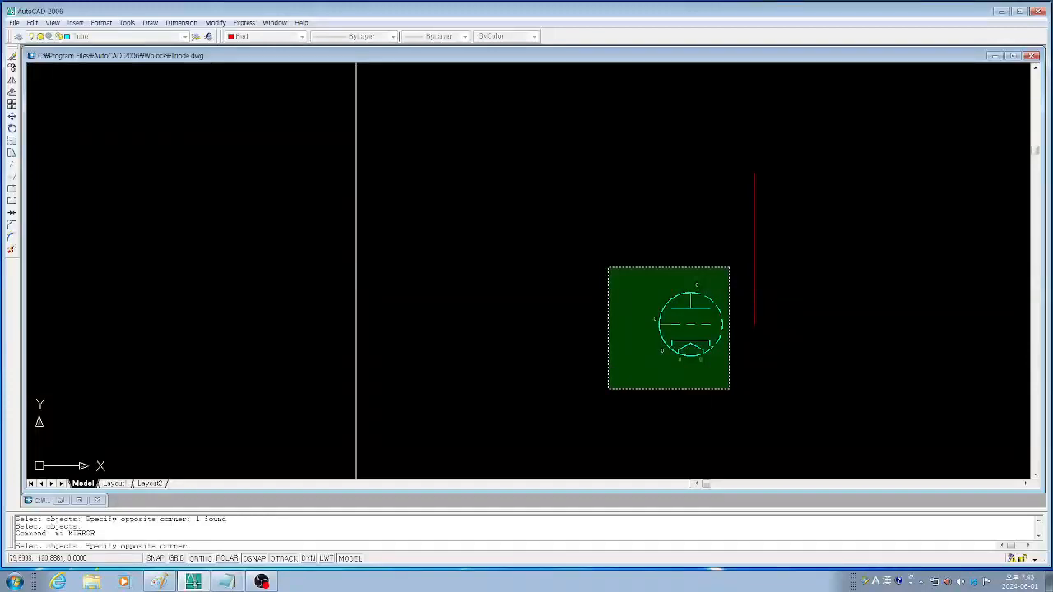
{"action": "left_click", "coordinate": [609, 267]}
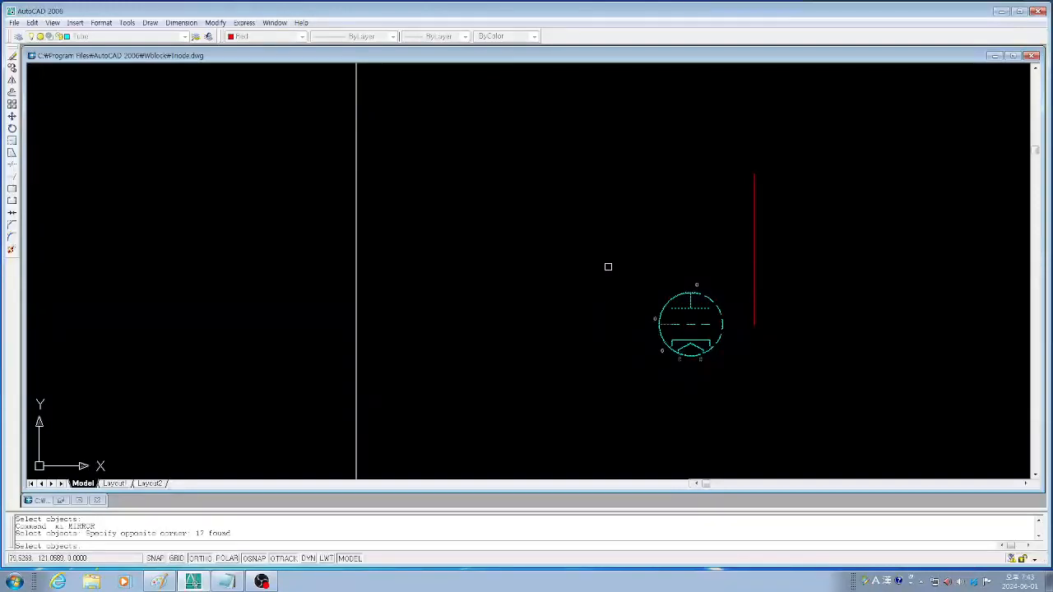
{"action": "key", "text": "Return"}
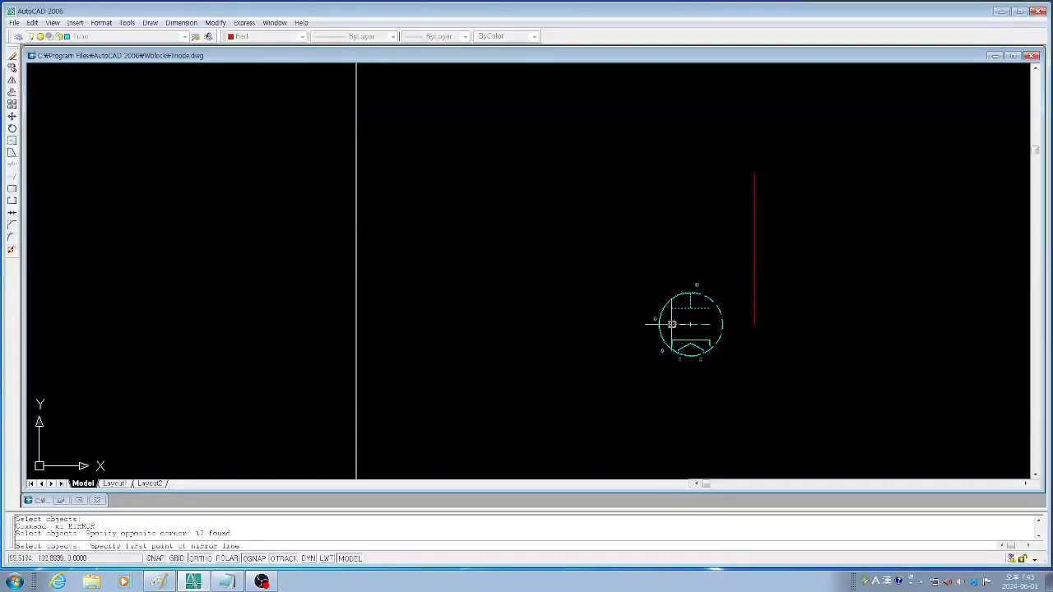
{"action": "left_click", "coordinate": [754, 324]}
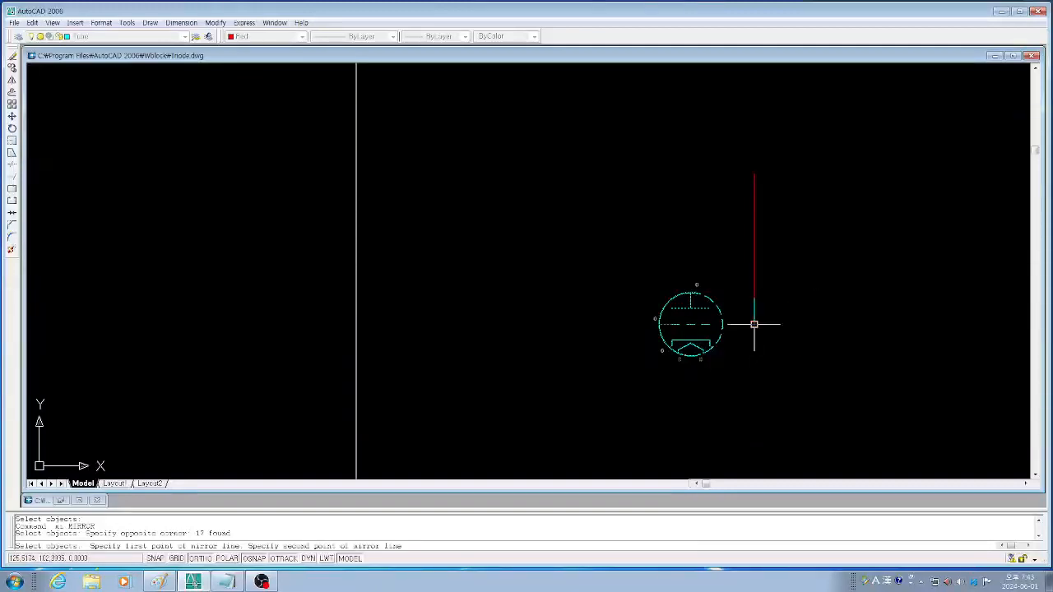
{"action": "left_click", "coordinate": [754, 174]}
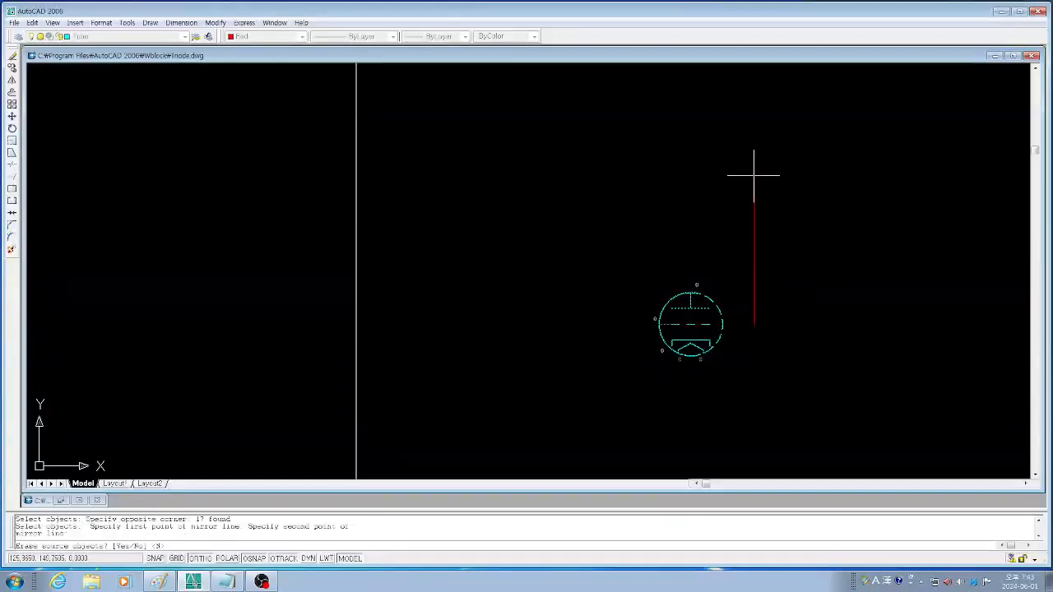
{"action": "key", "text": "Return"}
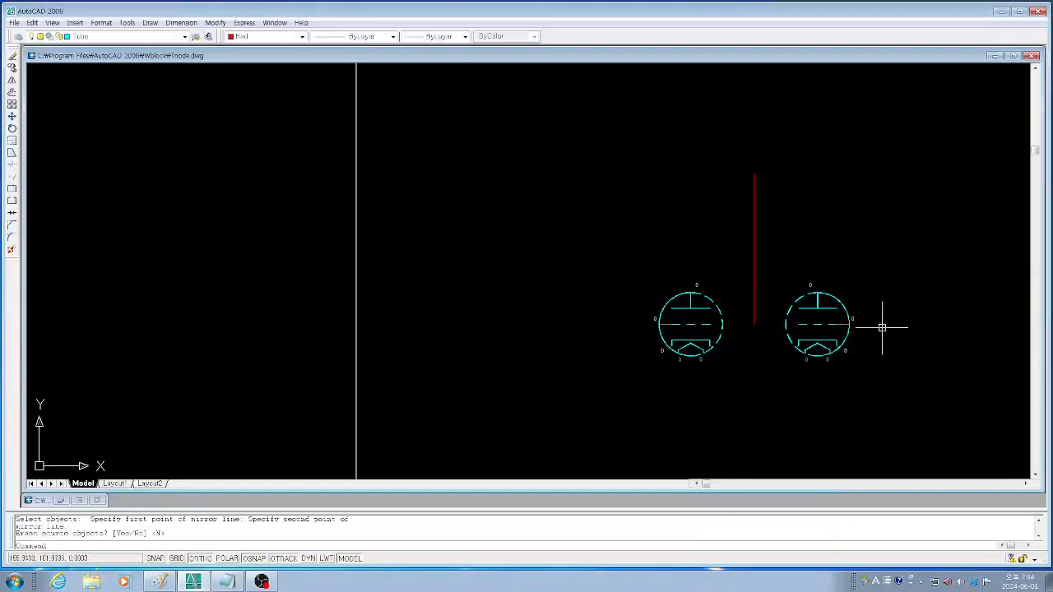
Mirror the mirrored tube's grid lead about the tube's vertical centre axis and erase the source lead.
{"action": "scroll", "coordinate": [865, 366], "scroll_direction": "up", "scroll_amount": 3}
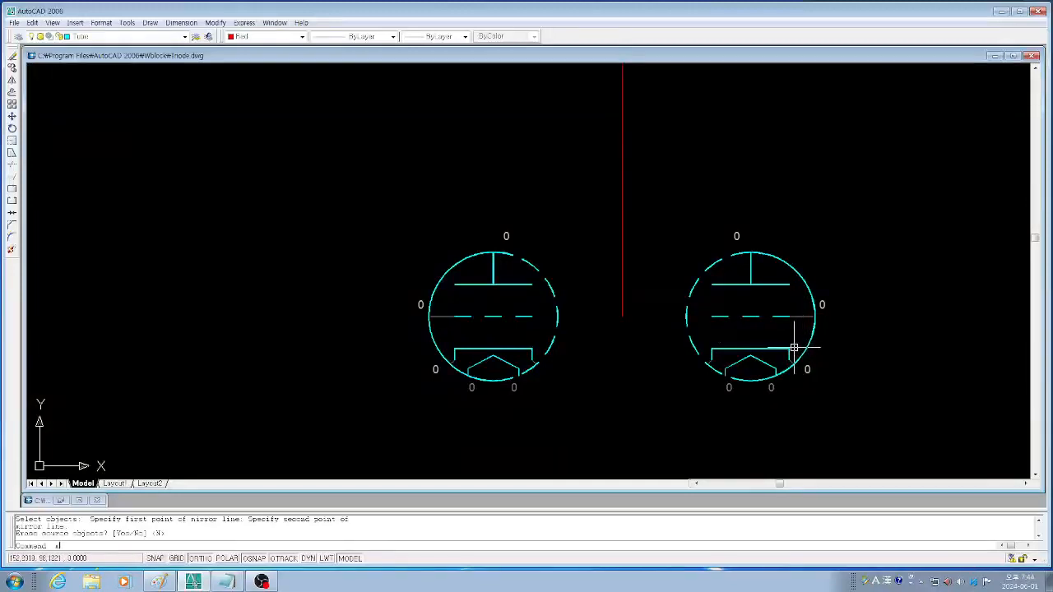
{"action": "key", "text": "Return"}
{"action": "left_click", "coordinate": [805, 319]}
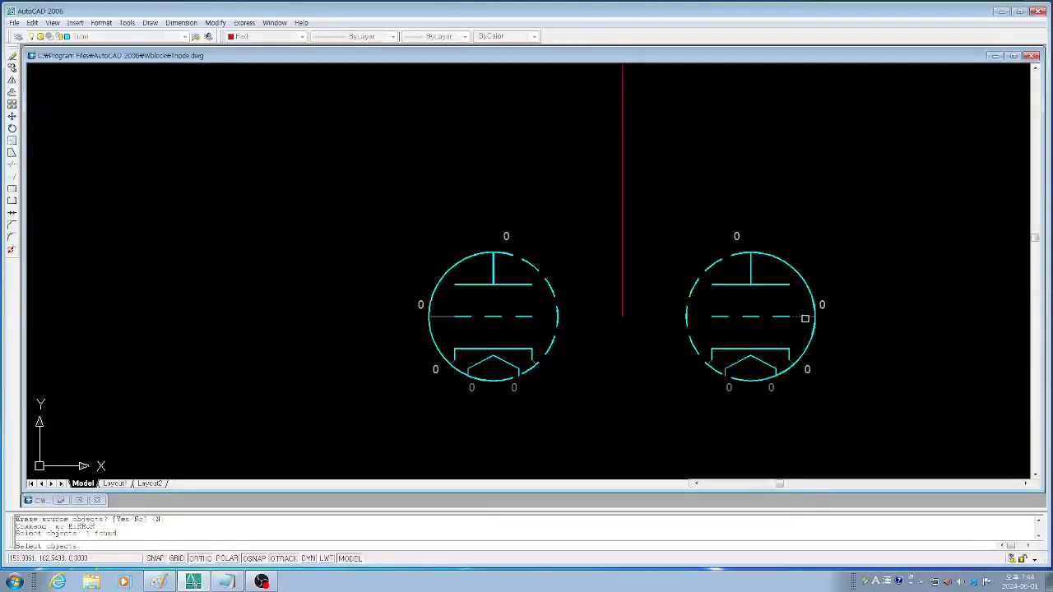
{"action": "key", "text": "Return"}
{"action": "left_click", "coordinate": [751, 284]}
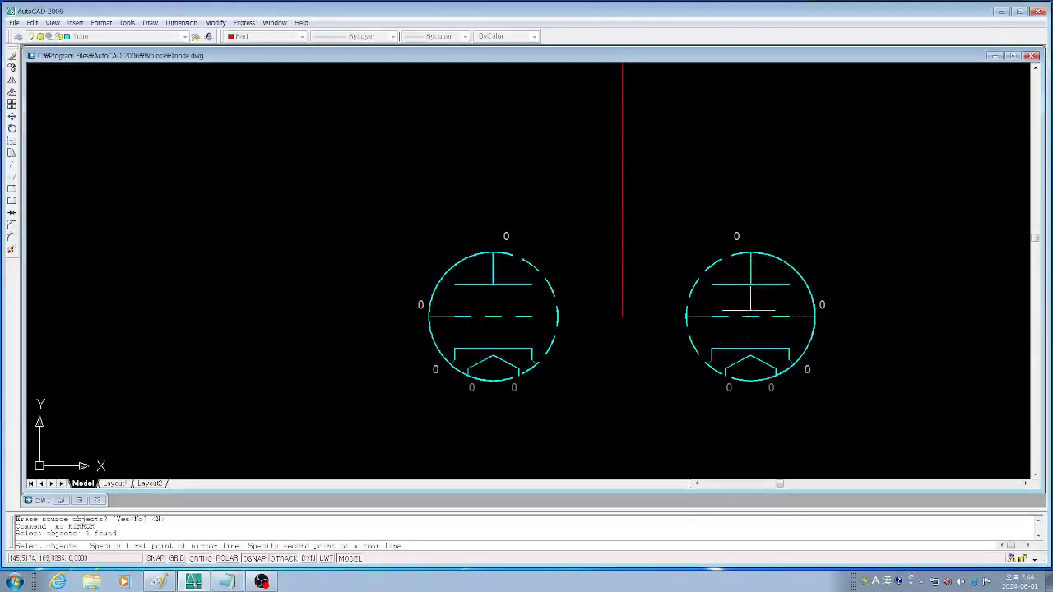
{"action": "left_click", "coordinate": [720, 467]}
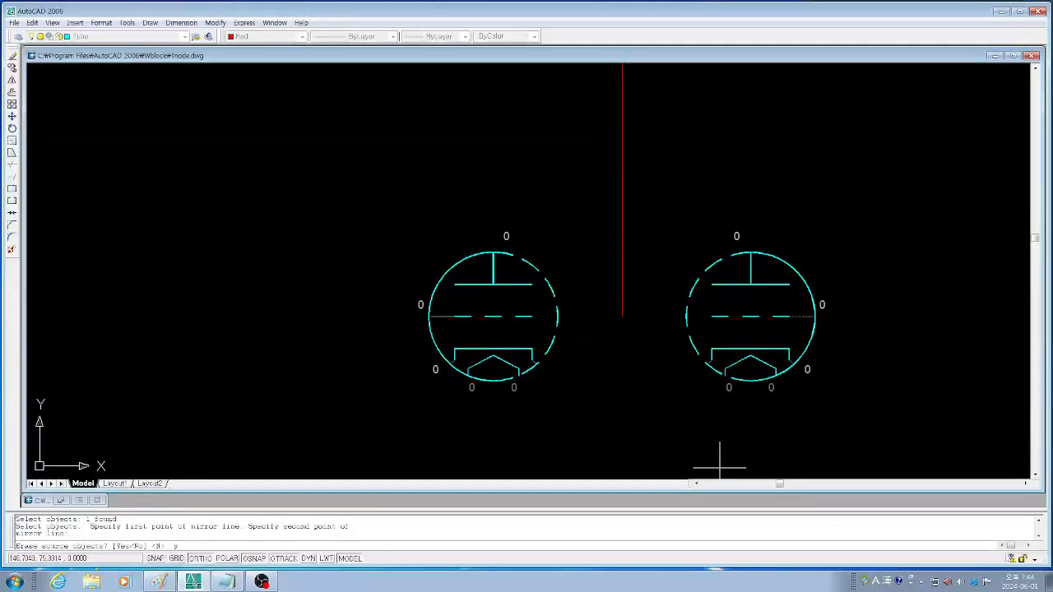
{"action": "key", "text": "Return"}
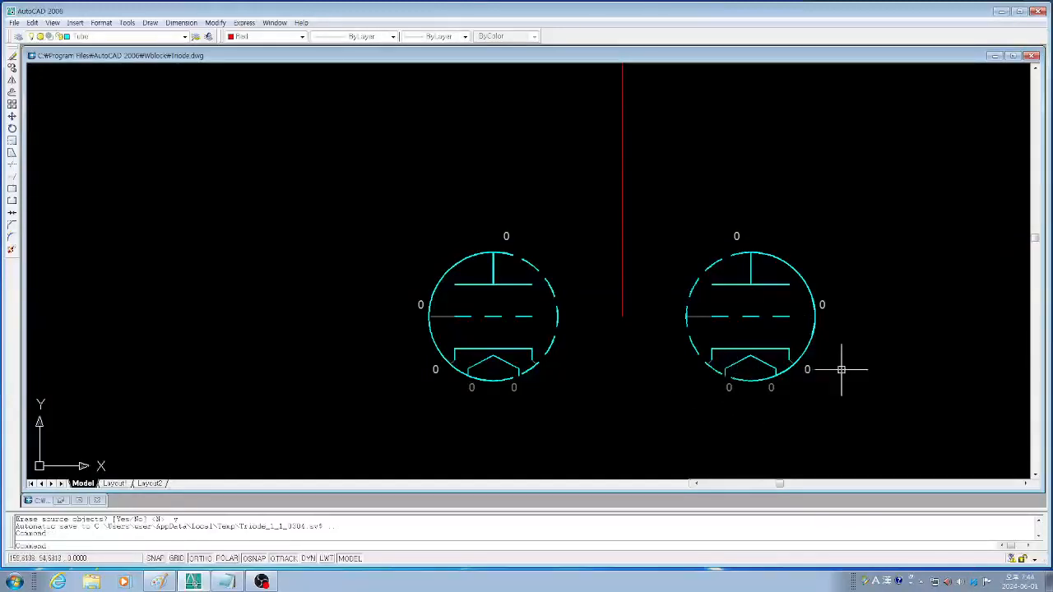
Mirror the right-hand tube's five pin labels about the tube's vertical centre axis and erase the source labels.
{"action": "scroll", "coordinate": [848, 362], "scroll_direction": "down", "scroll_amount": 2}
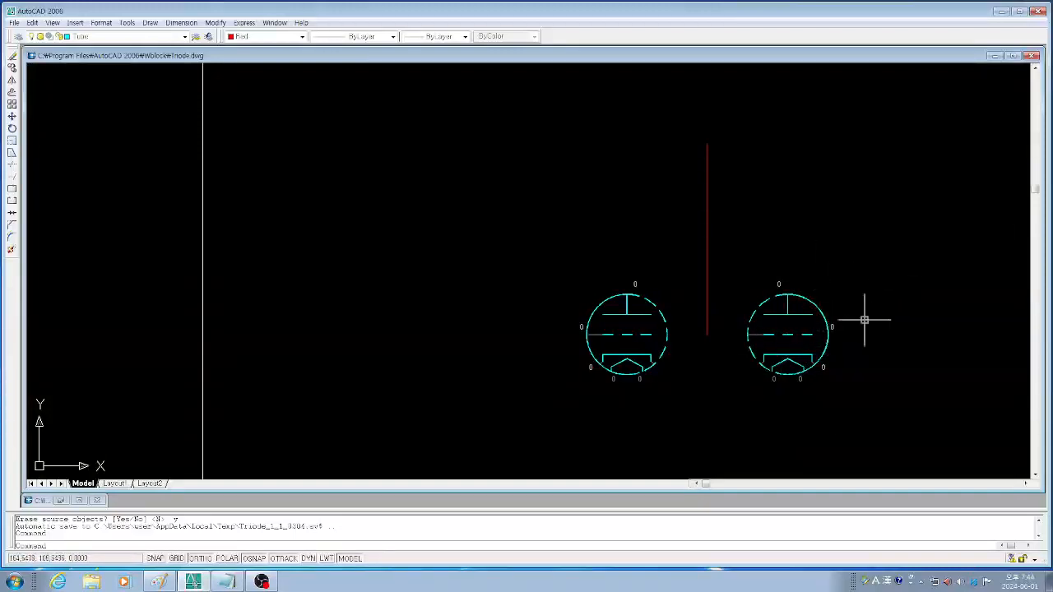
{"action": "scroll", "coordinate": [826, 353], "scroll_direction": "up", "scroll_amount": 2}
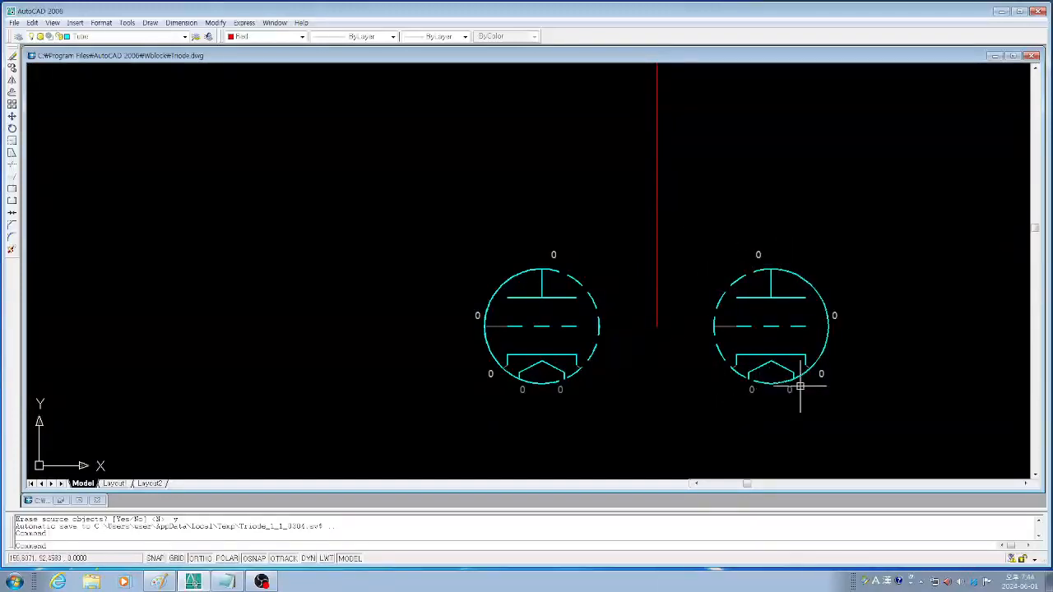
{"action": "type", "text": "i"}
{"action": "key", "text": "Return"}
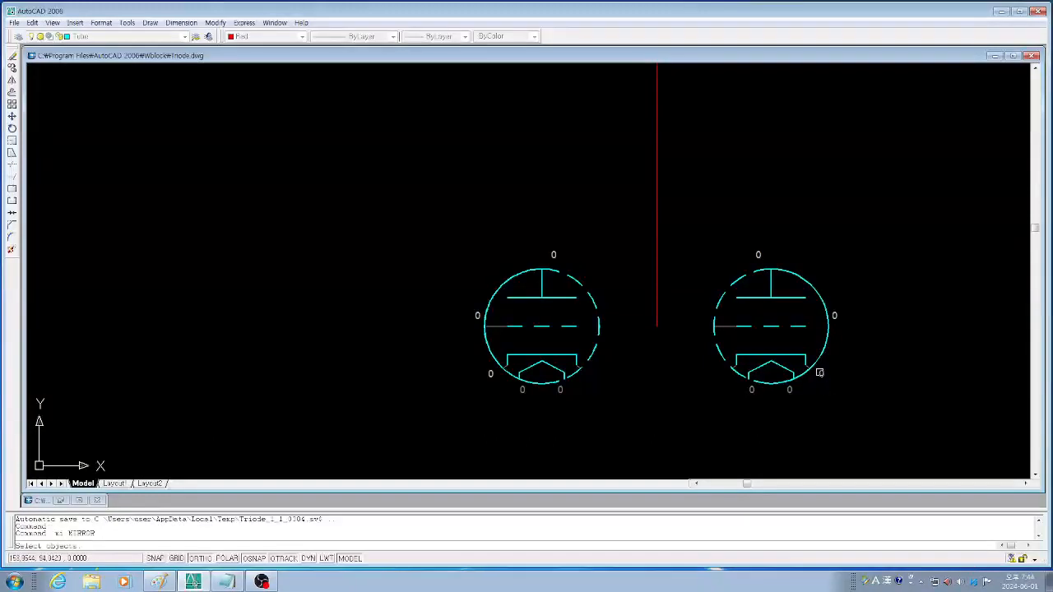
{"action": "left_click", "coordinate": [820, 374]}
{"action": "left_click", "coordinate": [834, 314]}
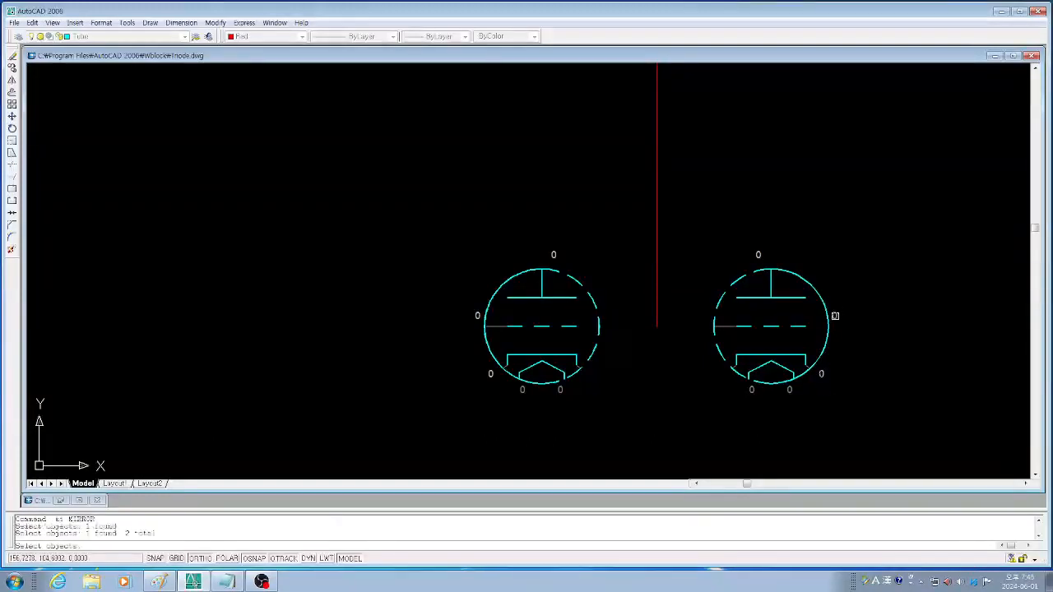
{"action": "left_click", "coordinate": [758, 255]}
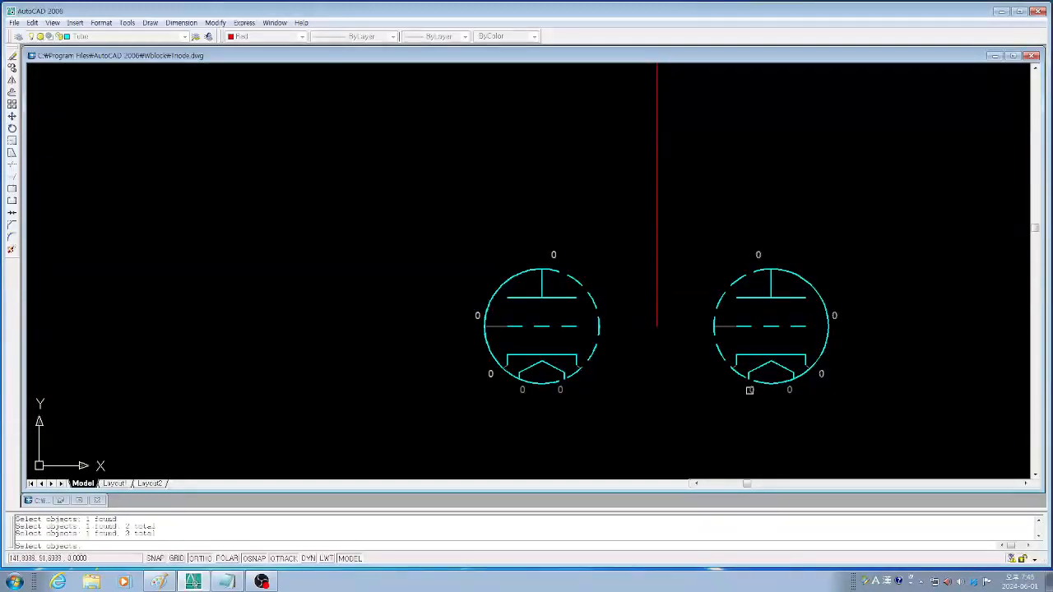
{"action": "left_click", "coordinate": [751, 389]}
{"action": "key", "text": "Return"}
{"action": "left_click", "coordinate": [771, 297]}
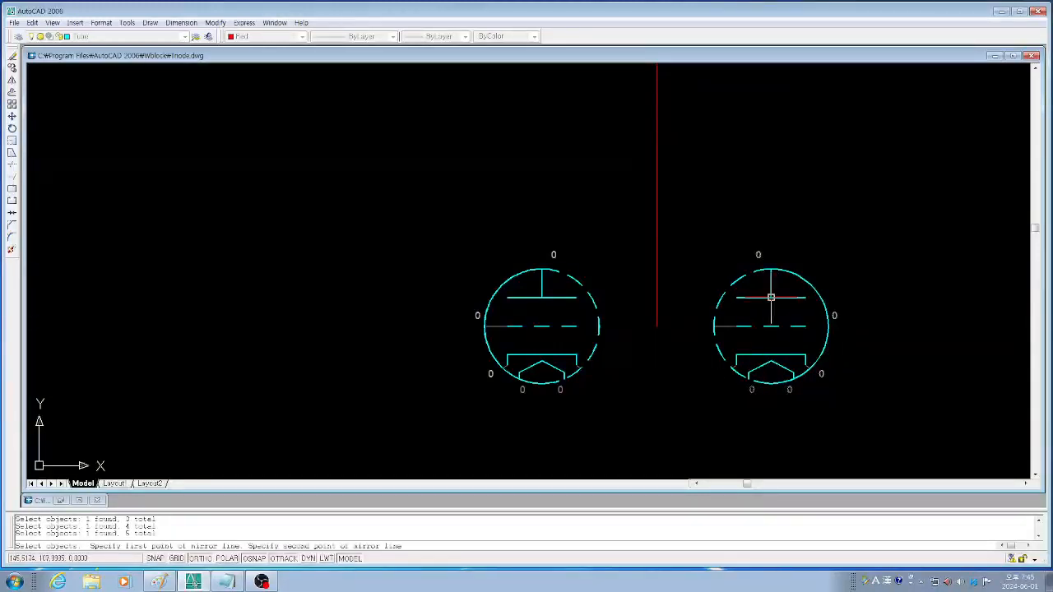
{"action": "left_click", "coordinate": [768, 127]}
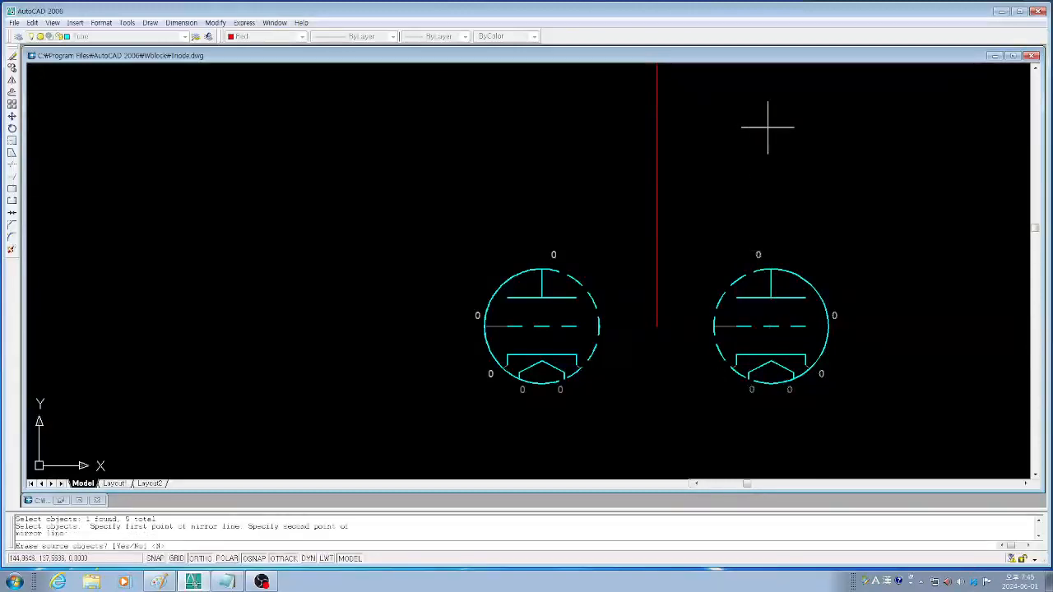
{"action": "type", "text": "y"}
{"action": "key", "text": "Return"}
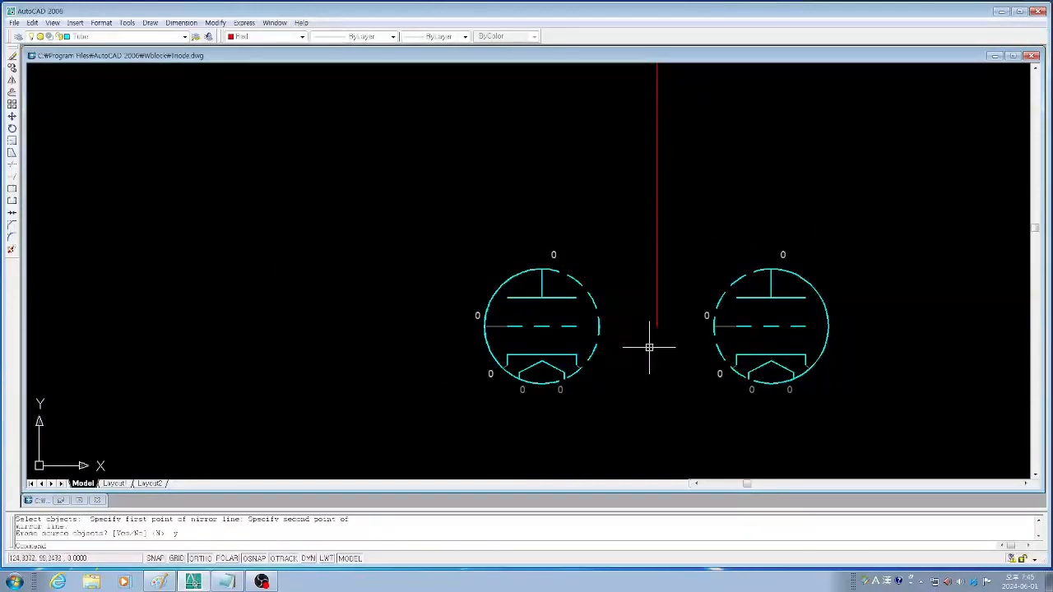
Set up a write block from both half-tube symbols, with the centre of the left-hand tube as base point.
{"action": "scroll", "coordinate": [650, 348], "scroll_direction": "down", "scroll_amount": 2}
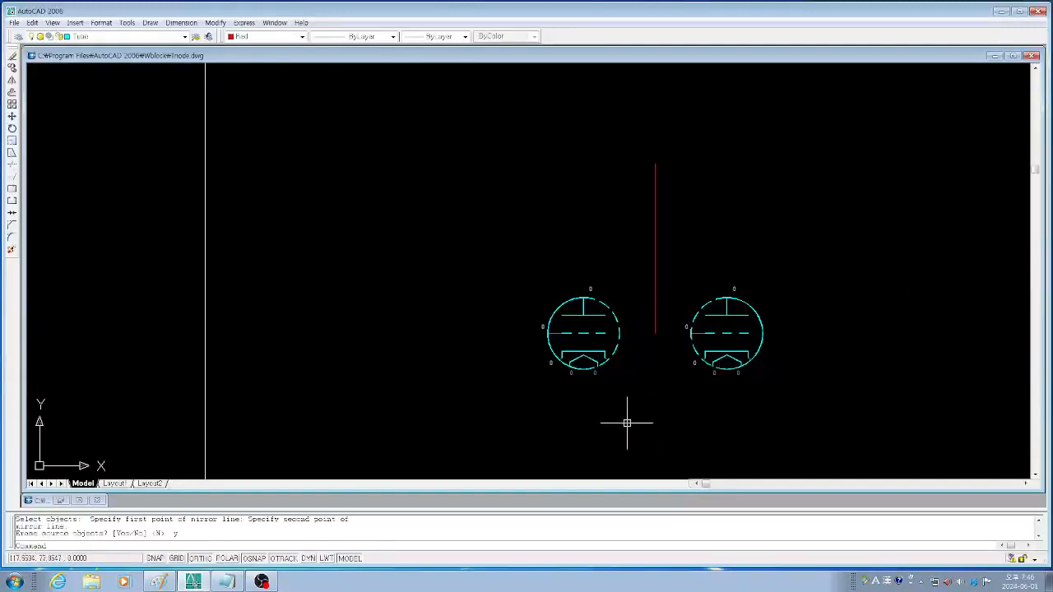
{"action": "key", "text": "Return"}
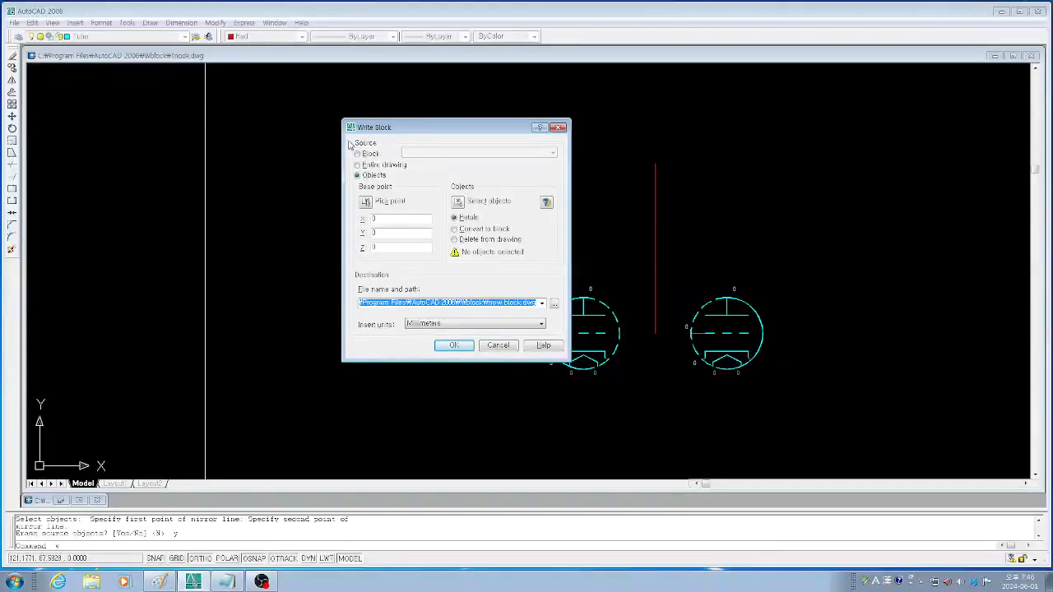
{"action": "left_click", "coordinate": [458, 204]}
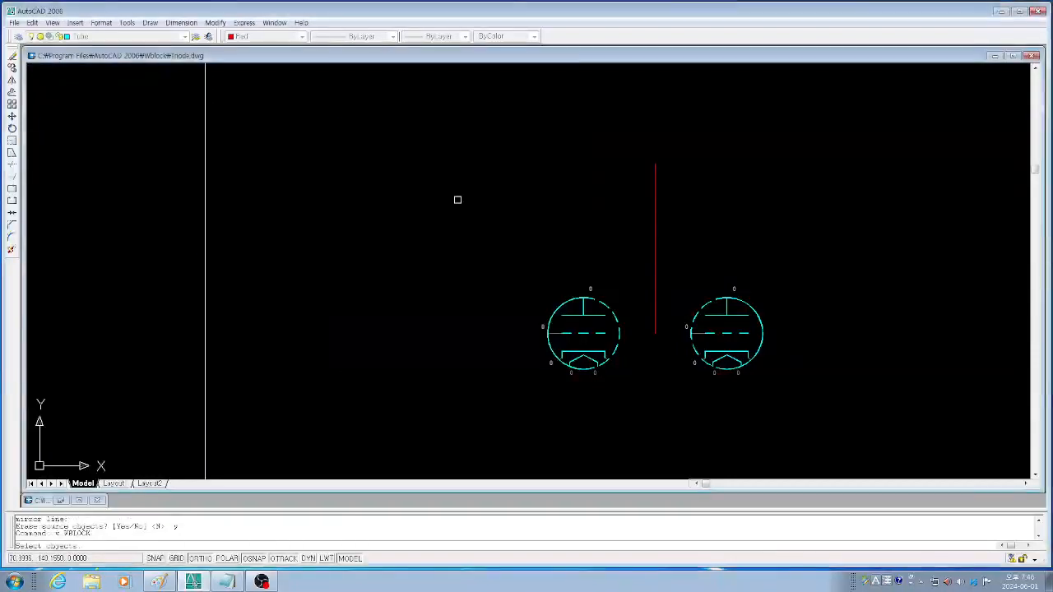
{"action": "left_click", "coordinate": [636, 398]}
{"action": "left_click", "coordinate": [497, 243]}
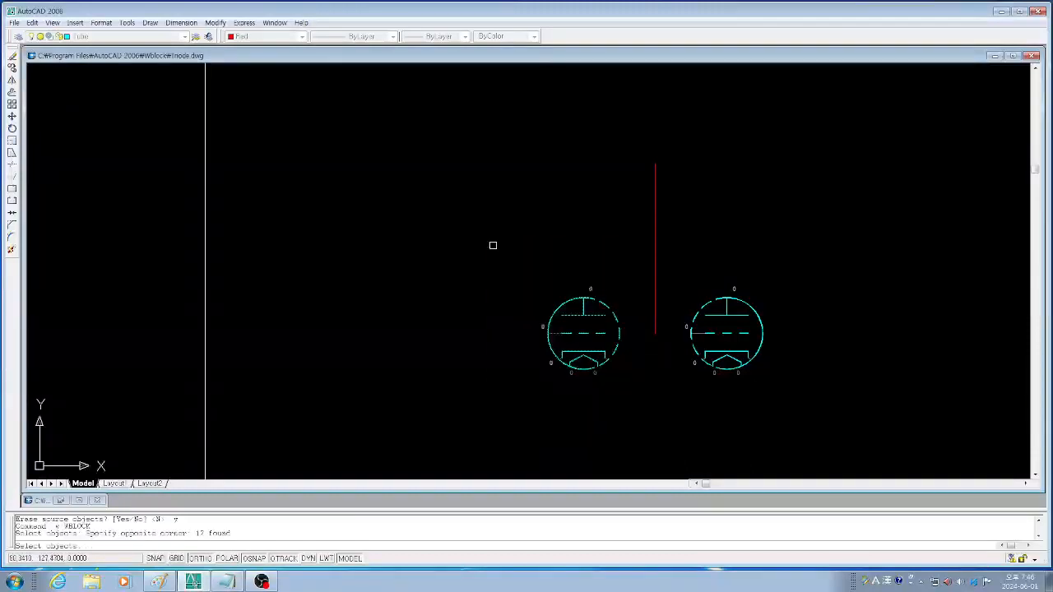
{"action": "left_click", "coordinate": [793, 398]}
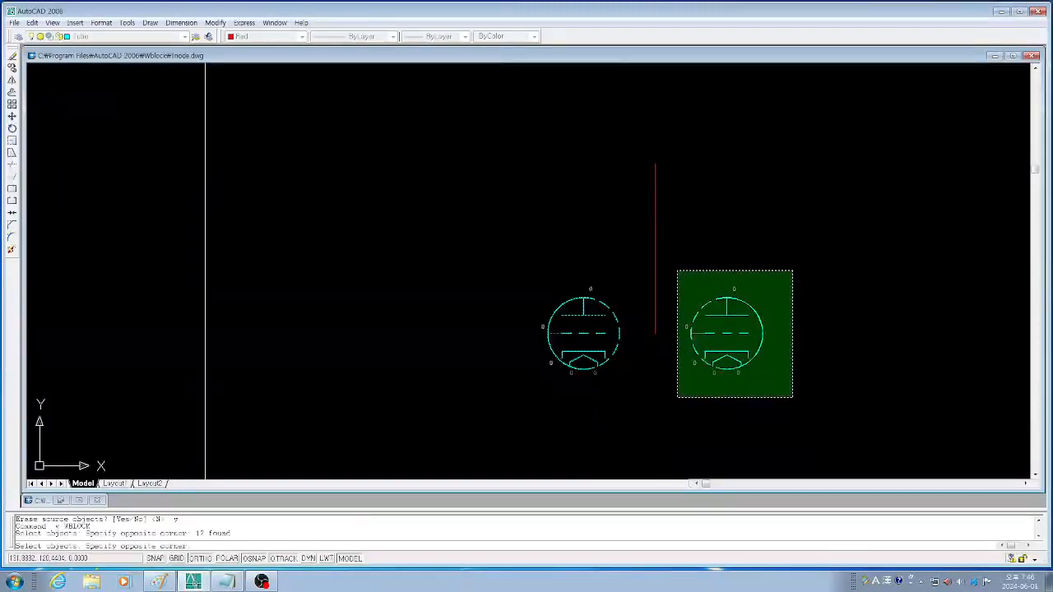
{"action": "left_click", "coordinate": [675, 267]}
{"action": "key", "text": "Return"}
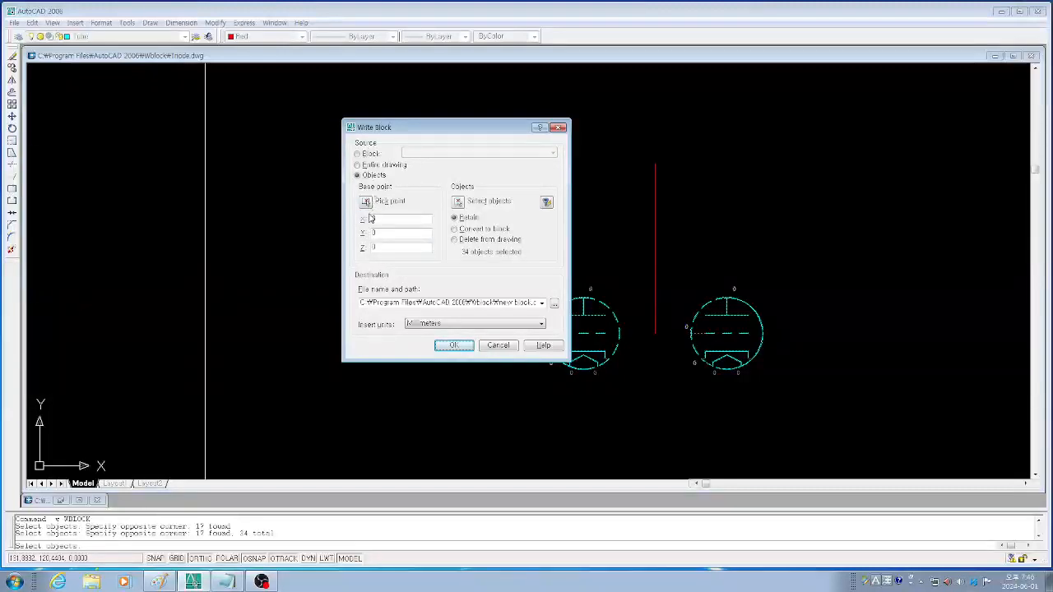
{"action": "left_click", "coordinate": [367, 203]}
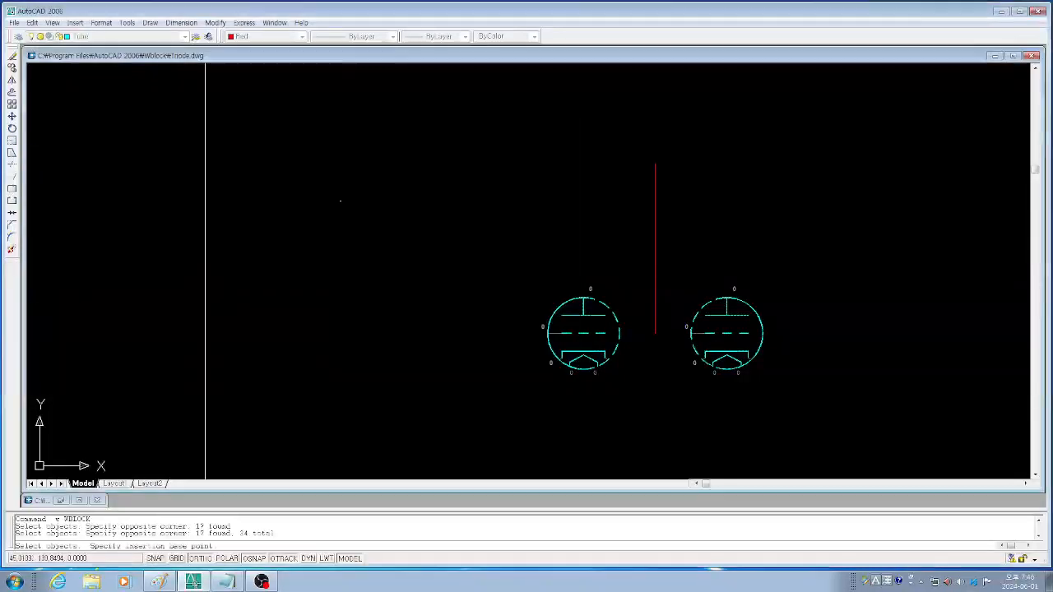
{"action": "left_click", "coordinate": [583, 333]}
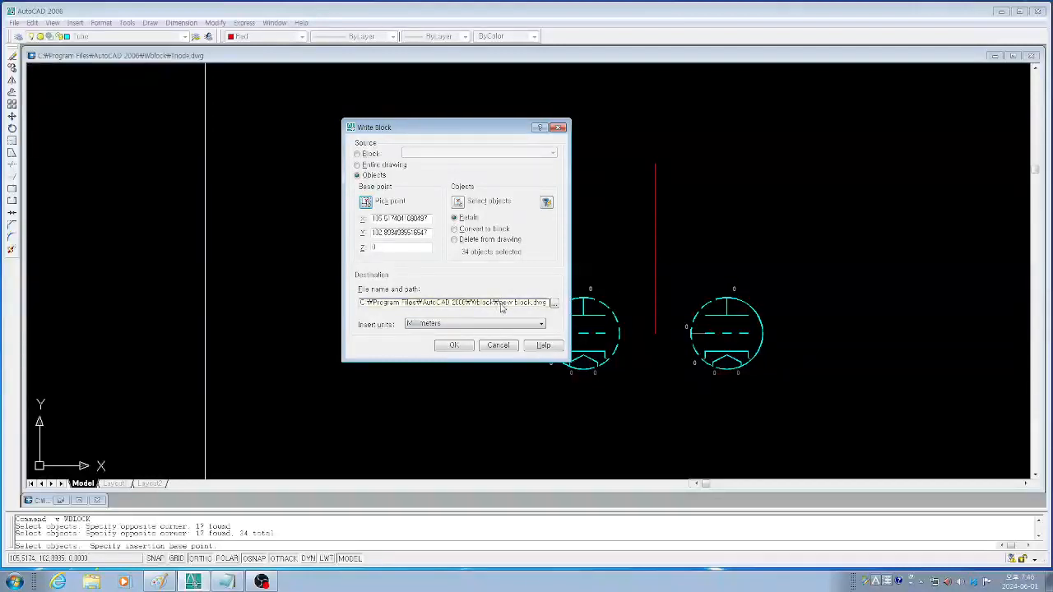
Name the block file Triode-D-Hor.dwg in the Wblock folder and write it out.
{"action": "left_click", "coordinate": [502, 305]}
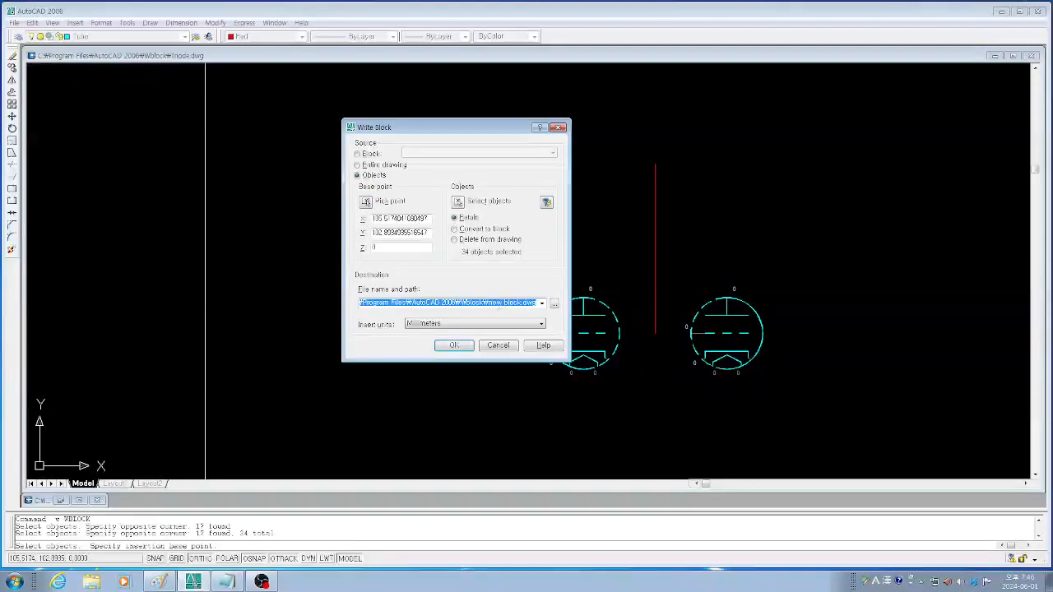
{"action": "left_click", "coordinate": [489, 304]}
{"action": "left_click_drag", "start_coordinate": [489, 304], "coordinate": [517, 307]}
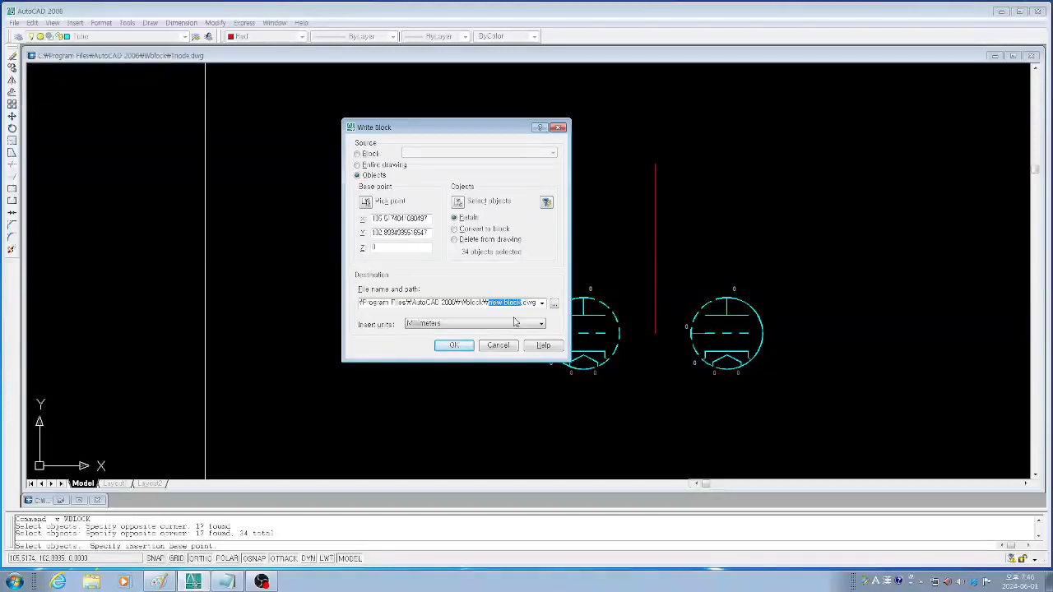
{"action": "type", "text": "Triode-"}
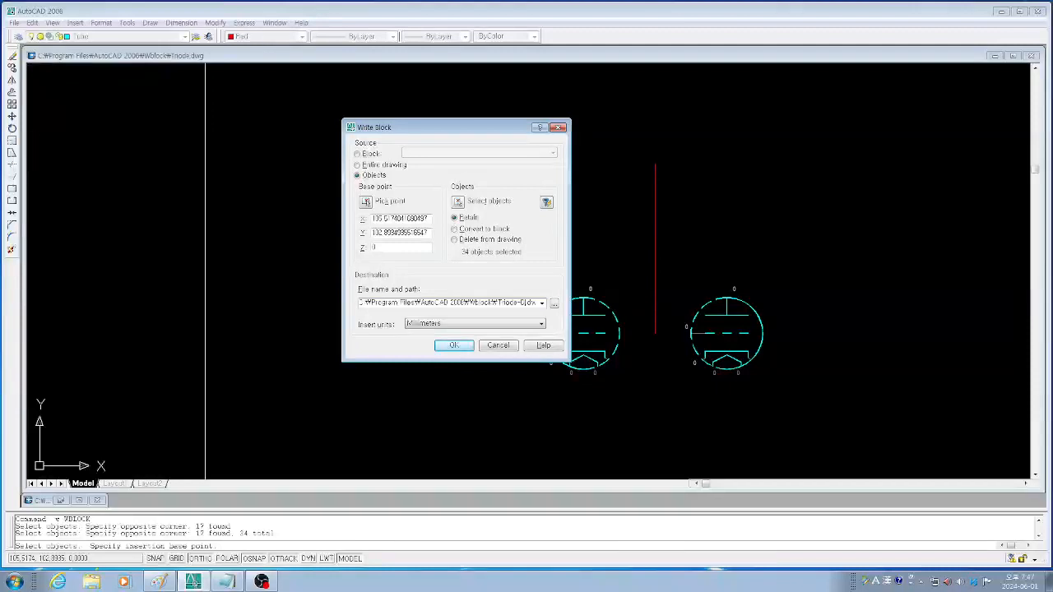
{"action": "type", "text": "D-Hor"}
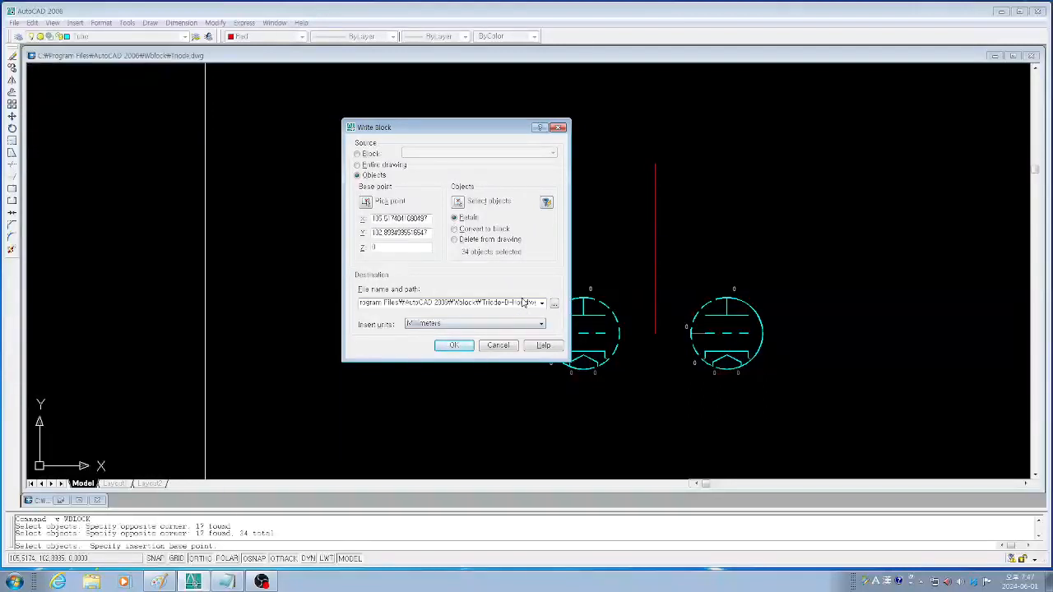
{"action": "left_click", "coordinate": [453, 346]}
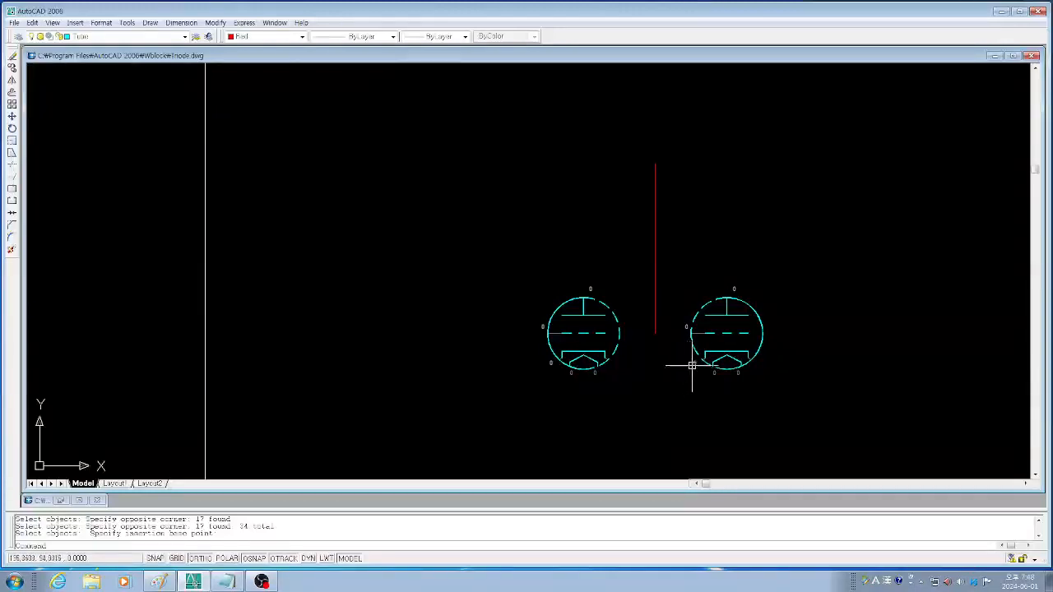
Erase the complete right-hand half-tube symbol together with its pin labels.
{"action": "type", "text": "e"}
{"action": "key", "text": "Return"}
{"action": "left_click", "coordinate": [783, 398]}
{"action": "left_click", "coordinate": [679, 260]}
{"action": "key", "text": "Return"}
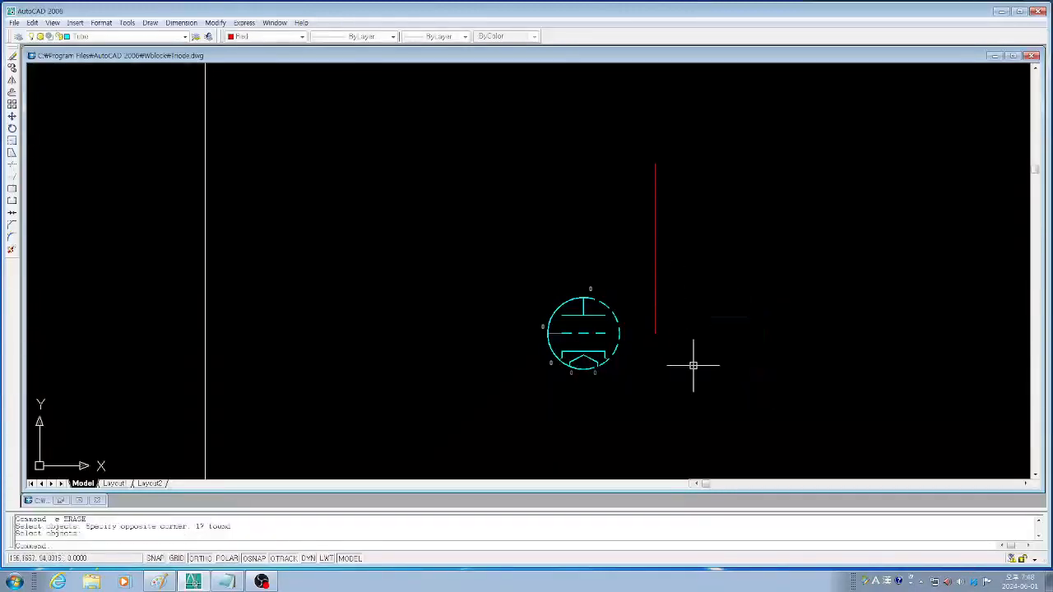
Erase the red vertical mirror line beside the remaining tube.
{"action": "key", "text": "Return"}
{"action": "left_click", "coordinate": [690, 354]}
{"action": "left_click", "coordinate": [652, 286]}
{"action": "key", "text": "Return"}
Rotate the tube's solid and dashed envelope arcs by -90 degrees about the envelope's centre.
{"action": "scroll", "coordinate": [705, 320], "scroll_direction": "down", "scroll_amount": 2}
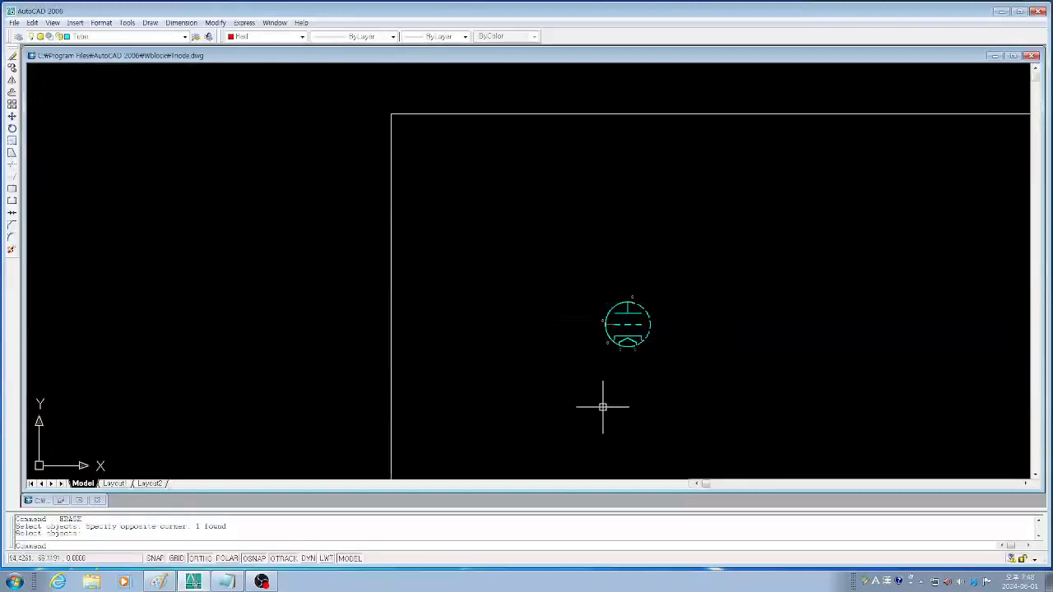
{"action": "scroll", "coordinate": [656, 376], "scroll_direction": "up", "scroll_amount": 2}
{"action": "scroll", "coordinate": [586, 343], "scroll_direction": "up", "scroll_amount": 4}
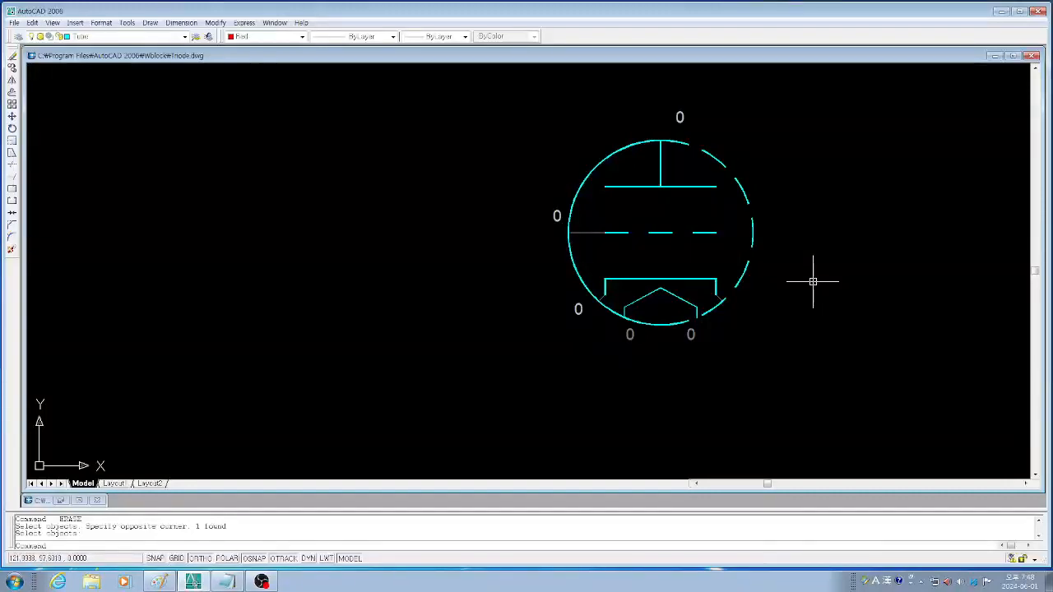
{"action": "type", "text": "ro"}
{"action": "key", "text": "Return"}
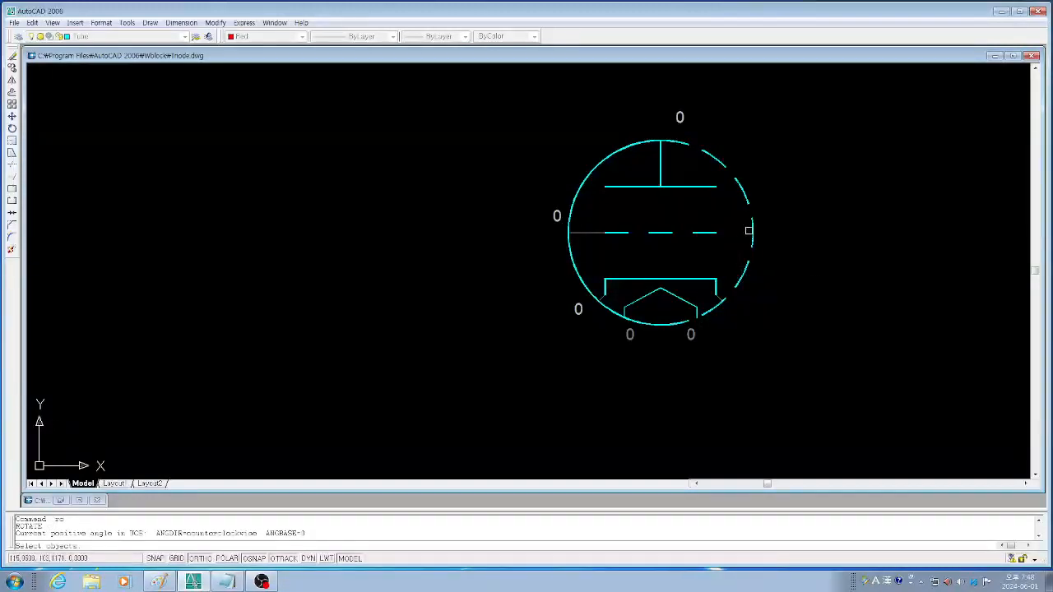
{"action": "left_click", "coordinate": [754, 227]}
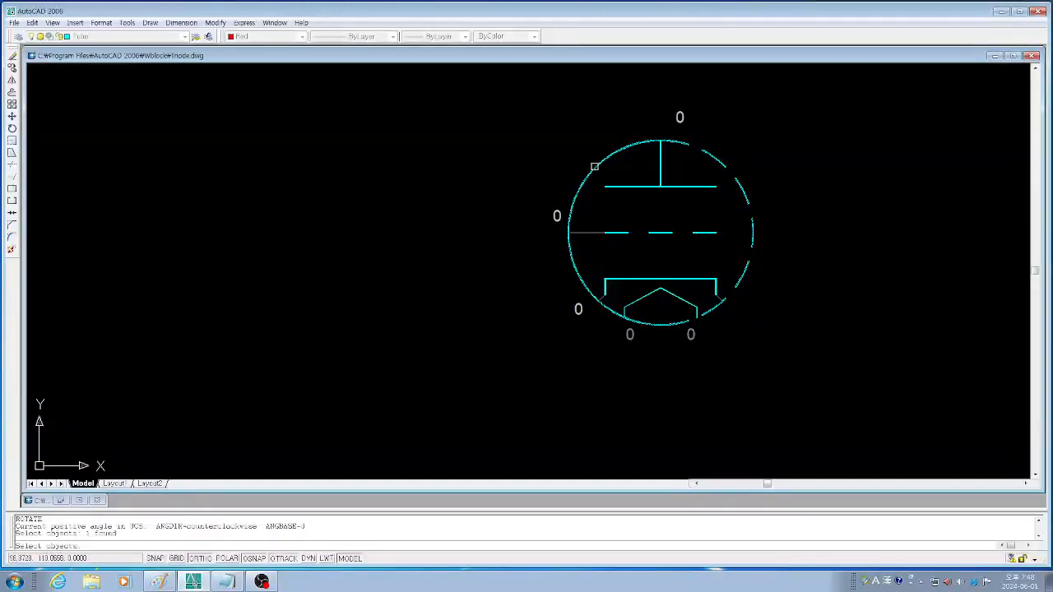
{"action": "left_click", "coordinate": [595, 166]}
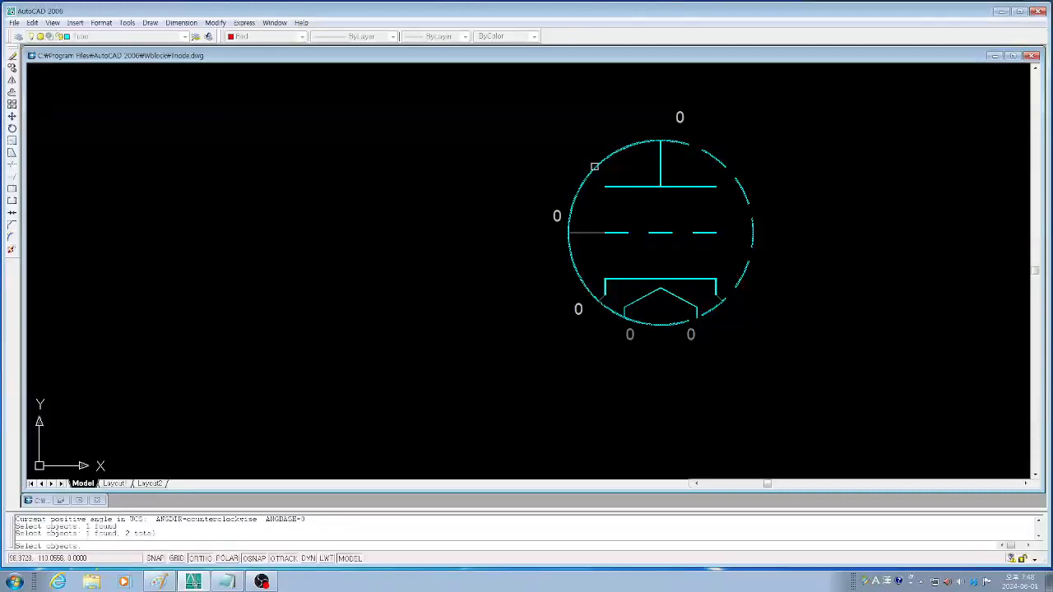
{"action": "key", "text": "Return"}
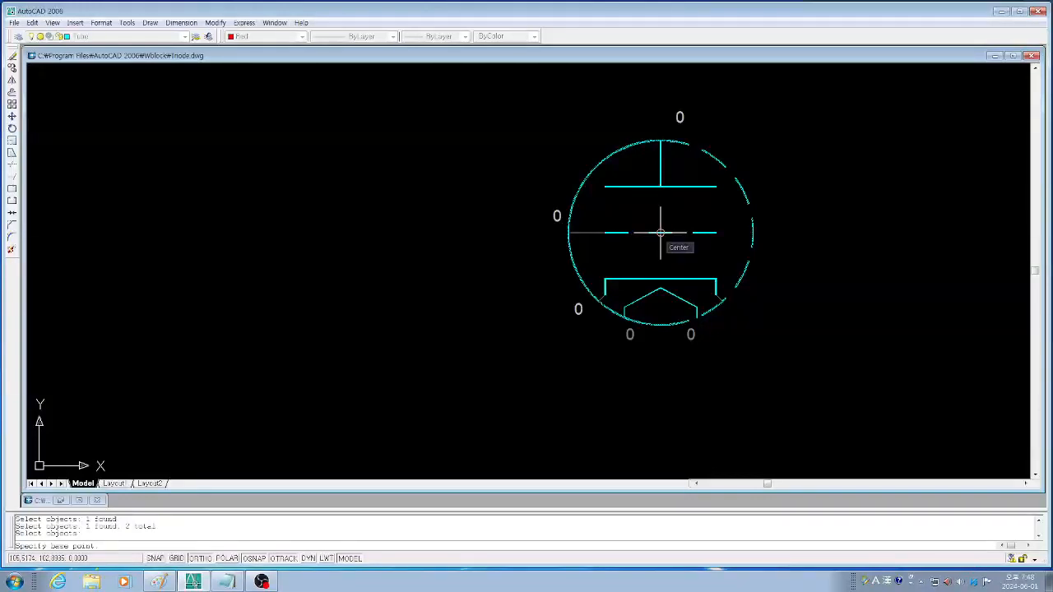
{"action": "type", "text": "cen"}
{"action": "key", "text": "Return"}
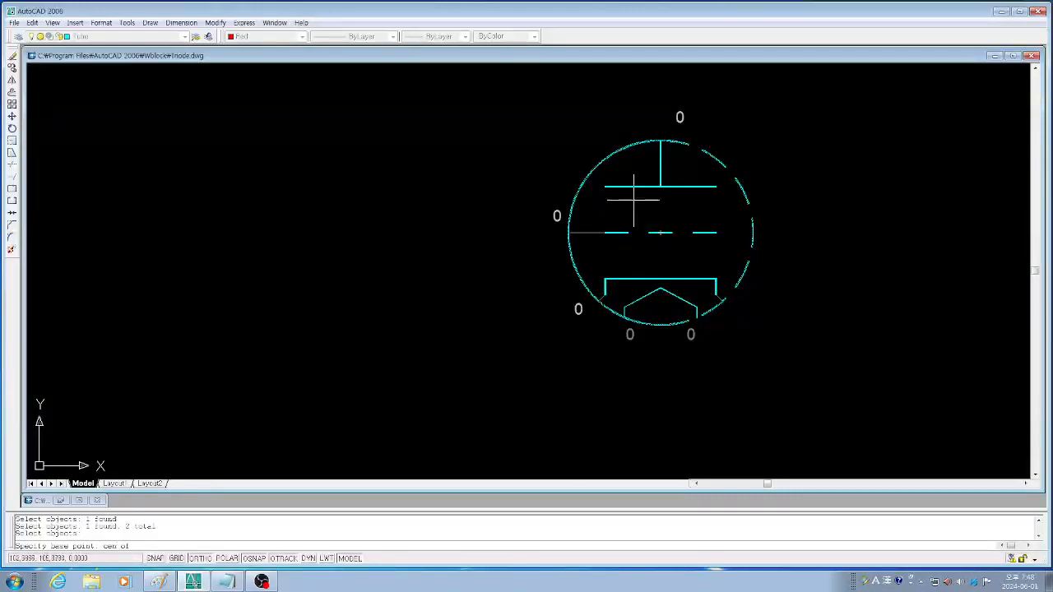
{"action": "left_click", "coordinate": [586, 177]}
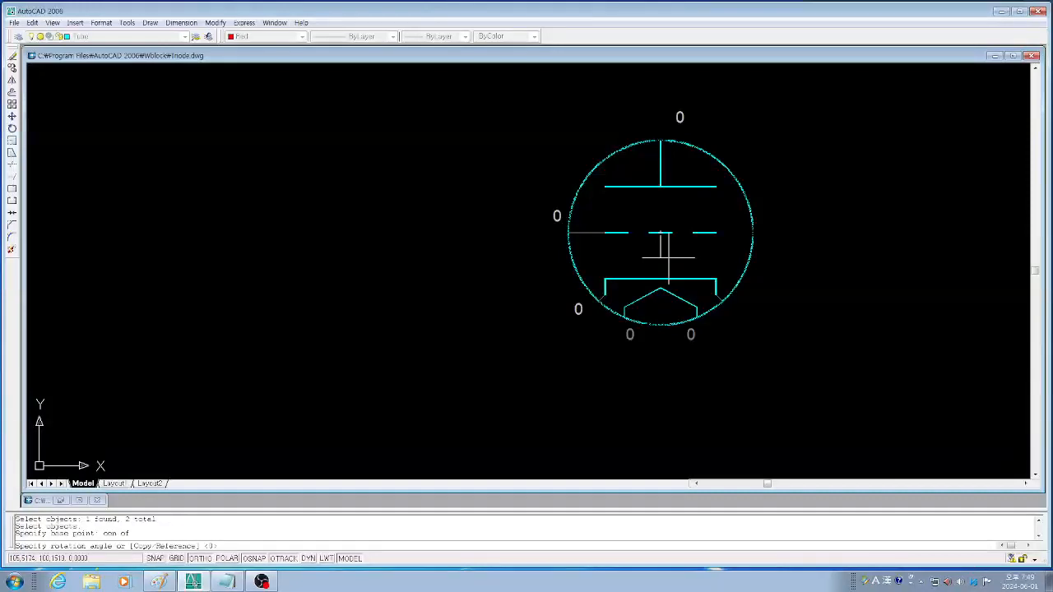
{"action": "type", "text": "90"}
{"action": "key", "text": "Return"}
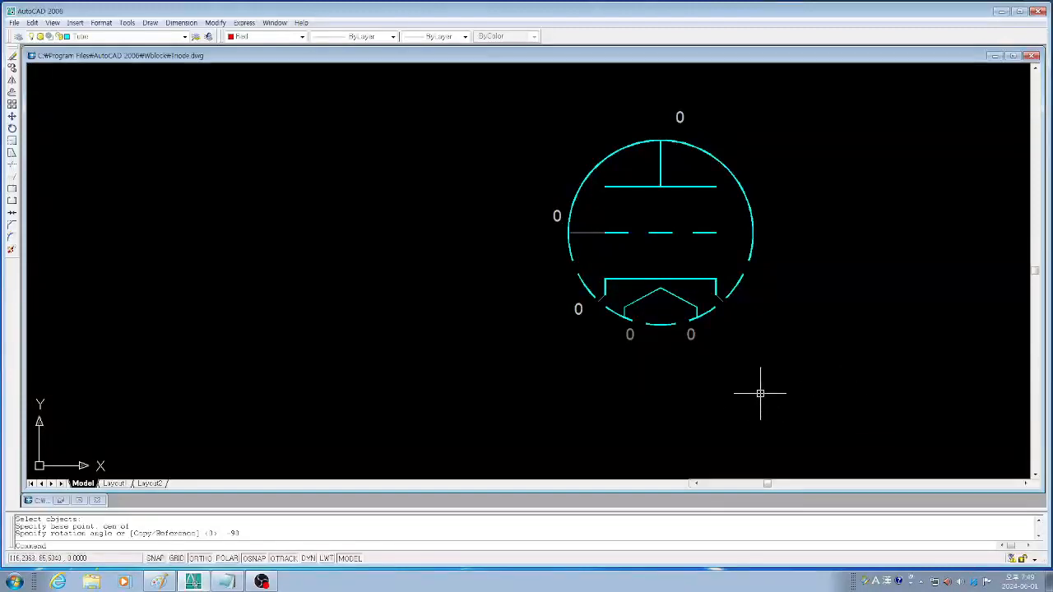
Bring the empty drawing area below the rotated half-tube into view.
{"action": "scroll", "coordinate": [759, 389], "scroll_direction": "down", "scroll_amount": 3}
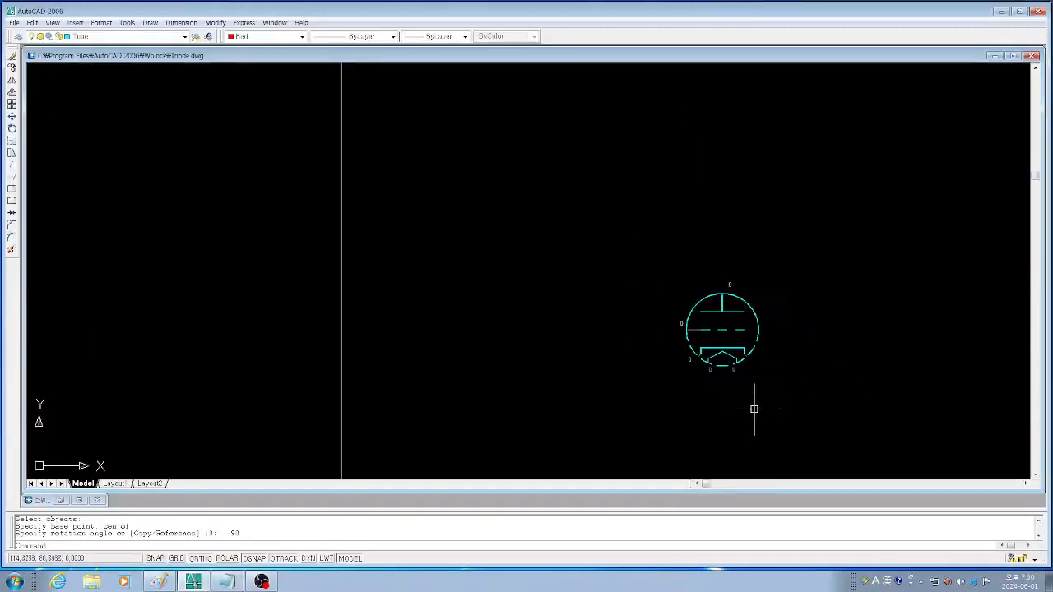
{"action": "type", "text": "p"}
{"action": "key", "text": "Escape"}
{"action": "key", "text": "Escape"}
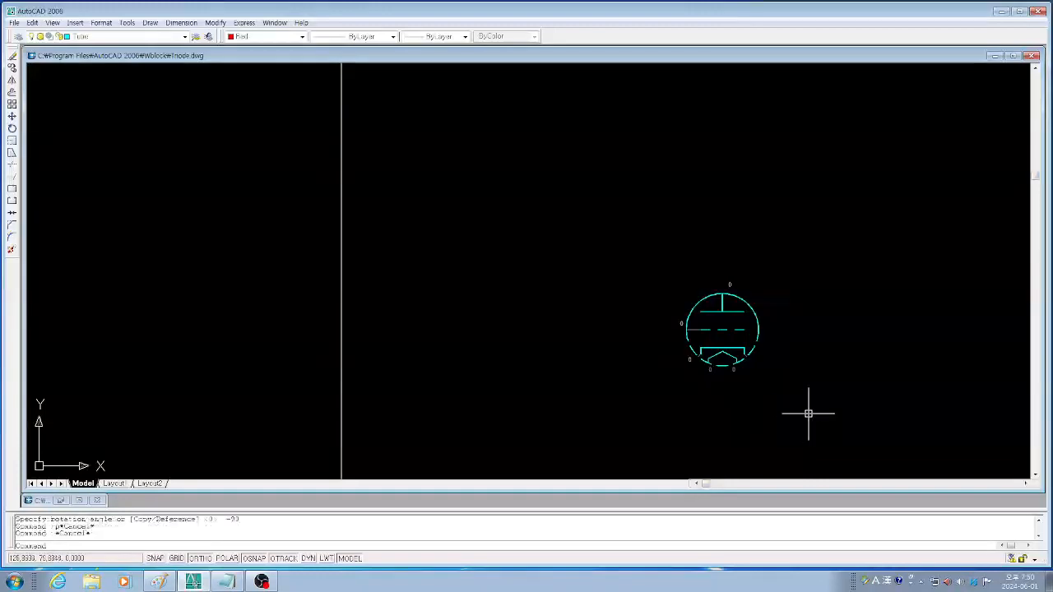
{"action": "type", "text": "p"}
{"action": "key", "text": "Return"}
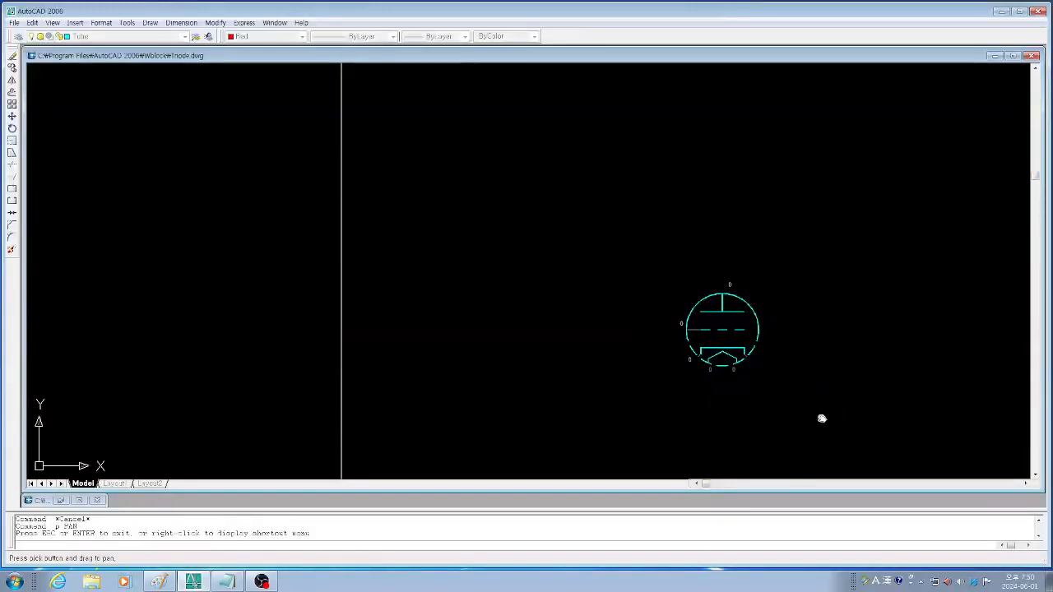
{"action": "left_click_drag", "start_coordinate": [821, 419], "coordinate": [705, 221]}
{"action": "key", "text": "Escape"}
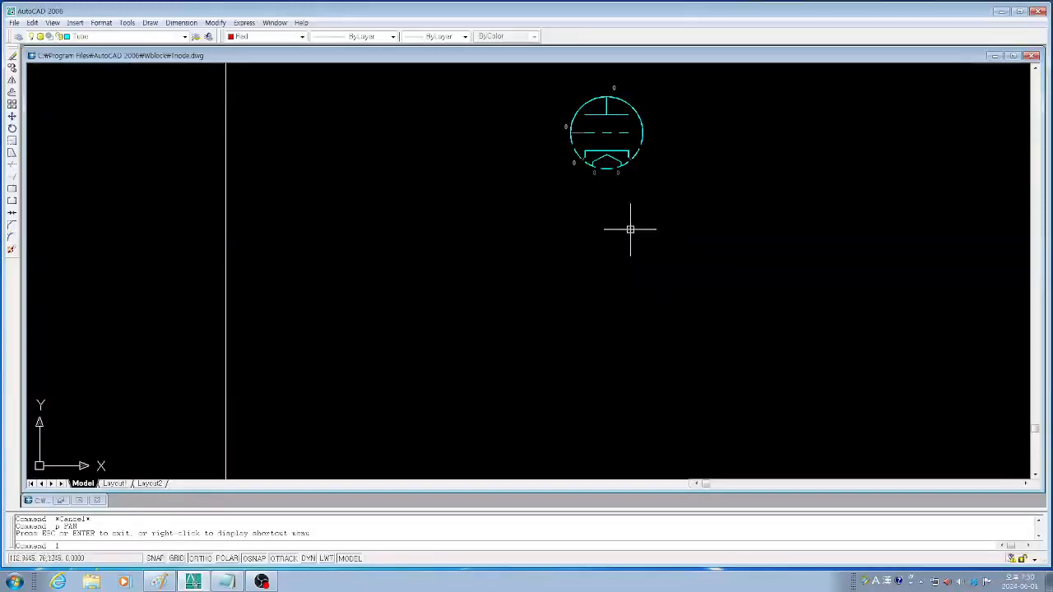
Draw a horizontal red line from the centre of the half-tube's envelope out to the right.
{"action": "type", "text": "l"}
{"action": "key", "text": "Return"}
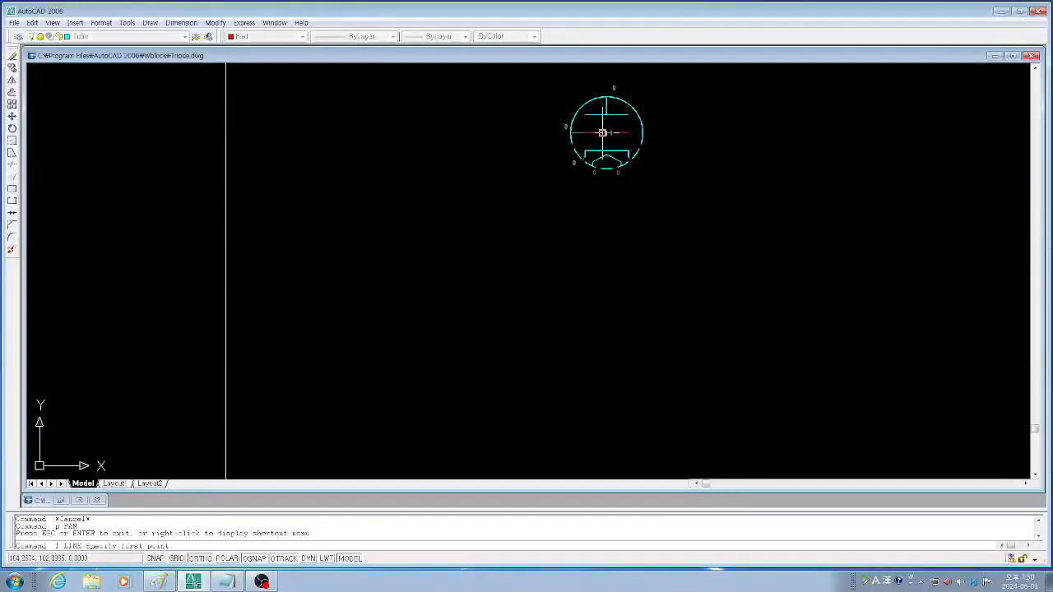
{"action": "left_click", "coordinate": [605, 132]}
{"action": "left_click", "coordinate": [993, 166]}
{"action": "key", "text": "Return"}
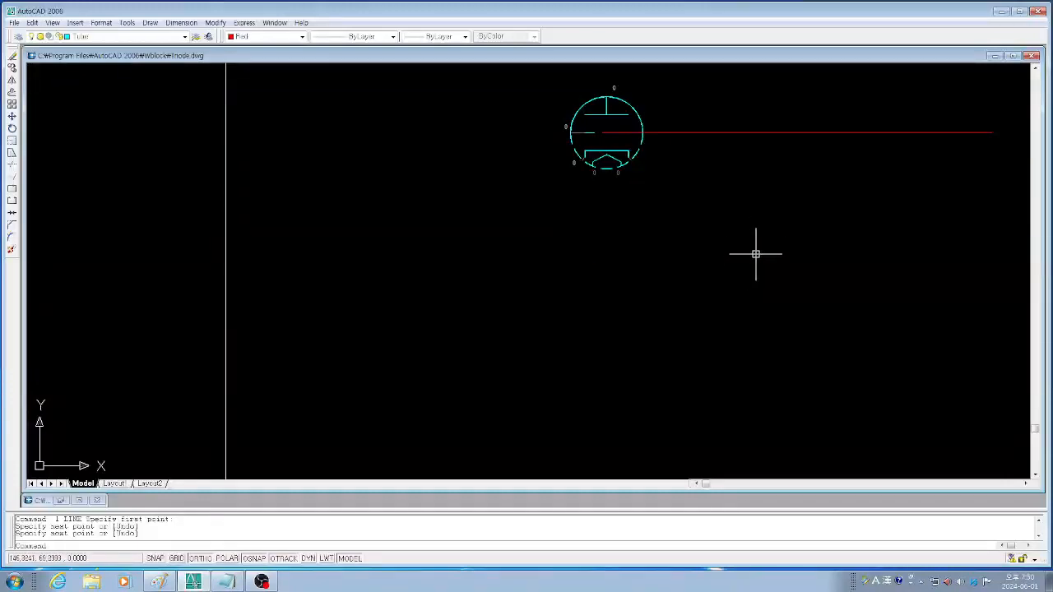
Offset the red horizontal line 25 units downward.
{"action": "type", "text": "o"}
{"action": "key", "text": "Return"}
{"action": "type", "text": "25"}
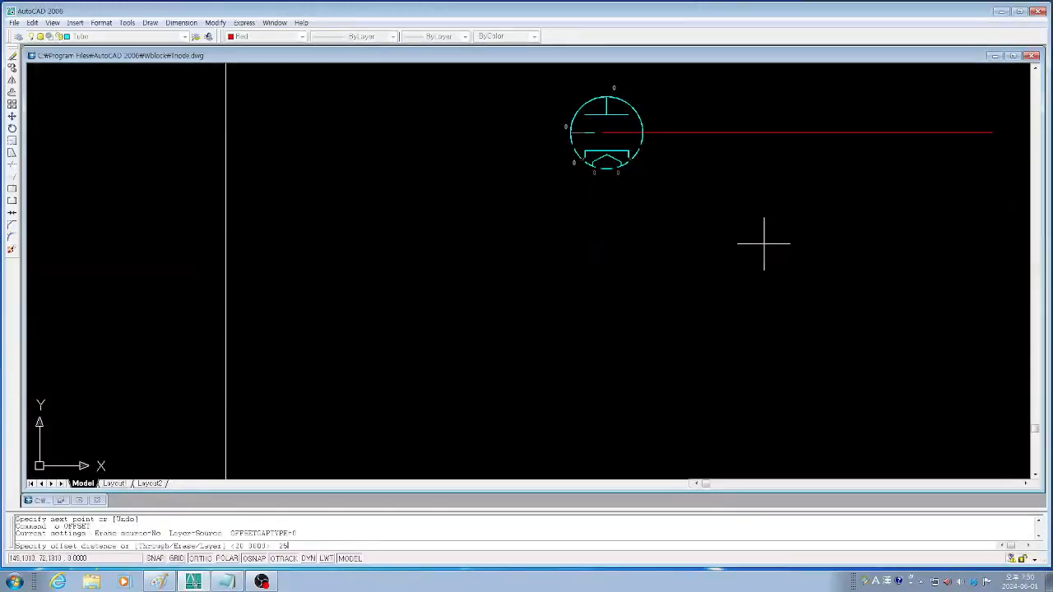
{"action": "key", "text": "Return"}
{"action": "left_click", "coordinate": [741, 132]}
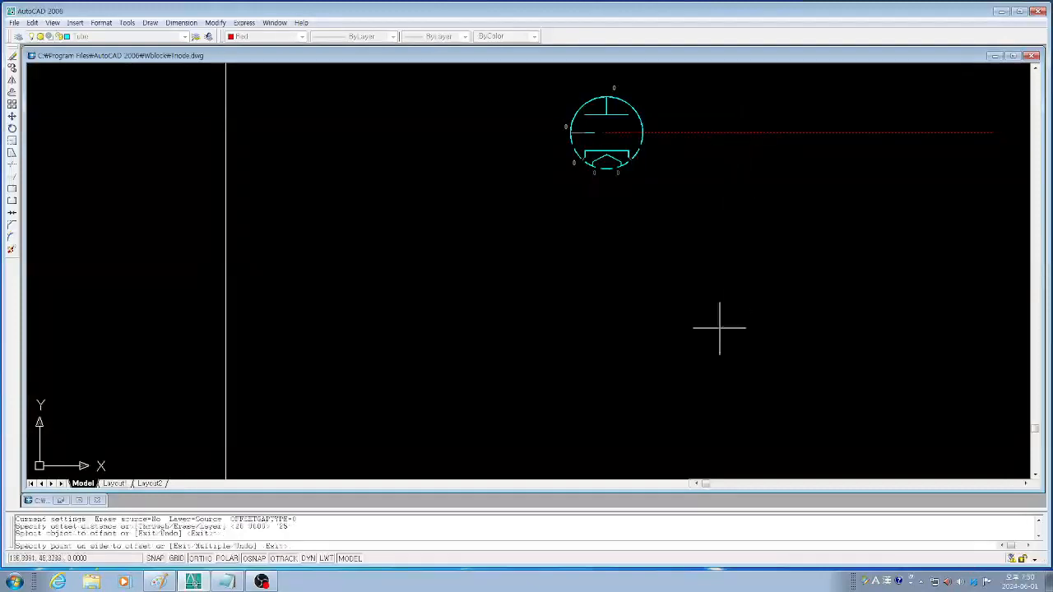
{"action": "left_click", "coordinate": [716, 329]}
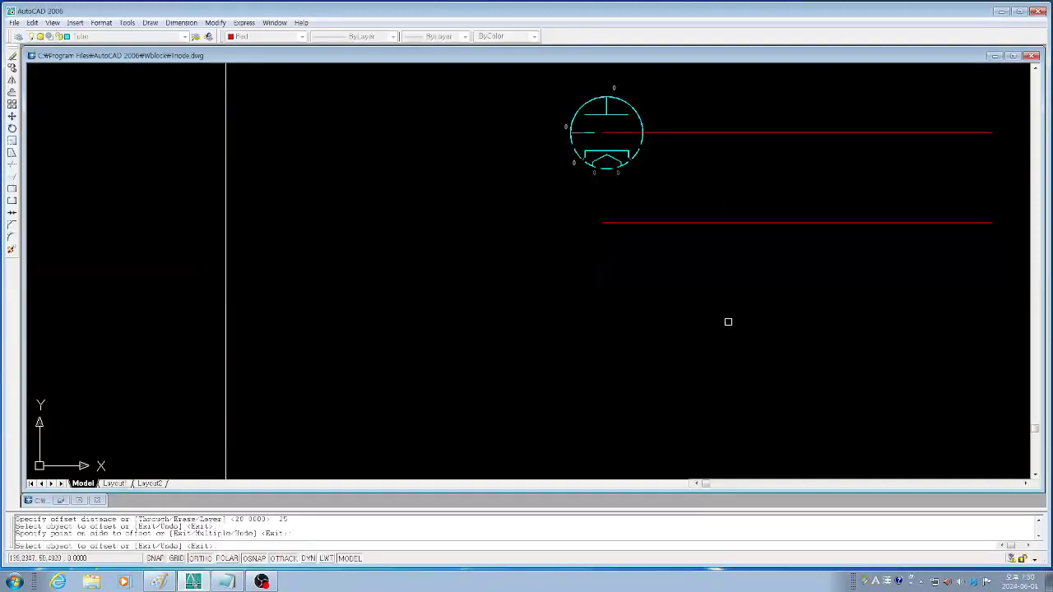
{"action": "key", "text": "Escape"}
Erase the offset copy of the red line below the tube.
{"action": "type", "text": "e"}
{"action": "key", "text": "Return"}
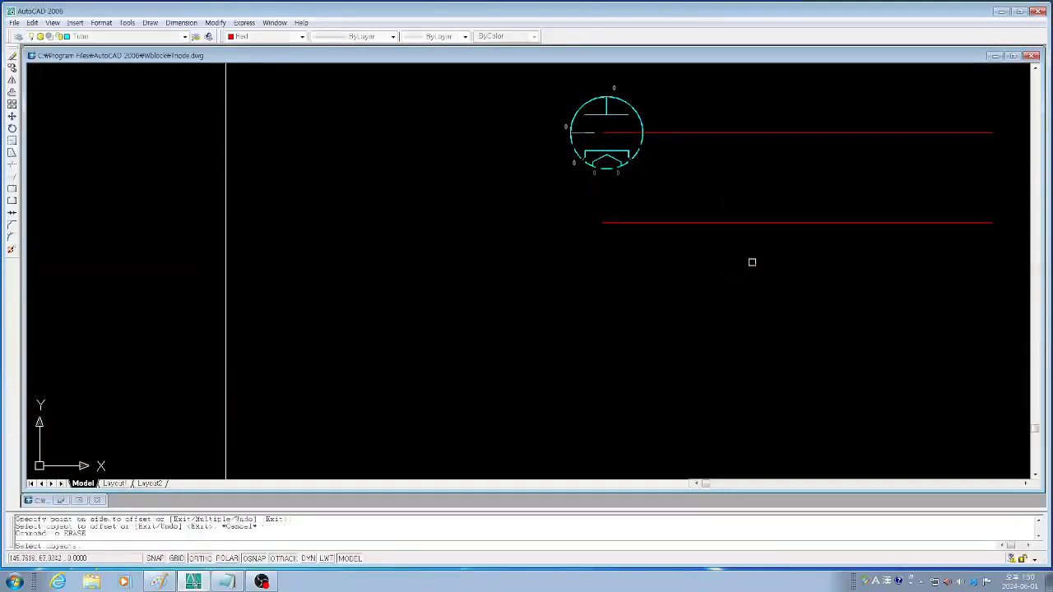
{"action": "left_click", "coordinate": [749, 261]}
{"action": "left_click", "coordinate": [660, 207]}
{"action": "key", "text": "Return"}
Offset the red line through the tube's centre downward by 27.5 units.
{"action": "type", "text": "o"}
{"action": "key", "text": "Return"}
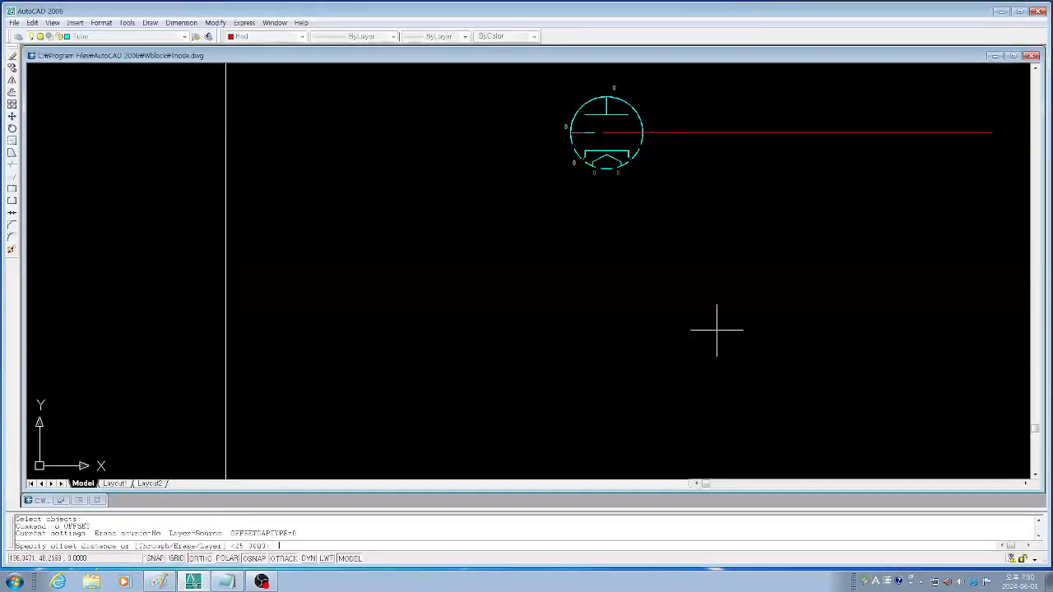
{"action": "type", "text": "27.5"}
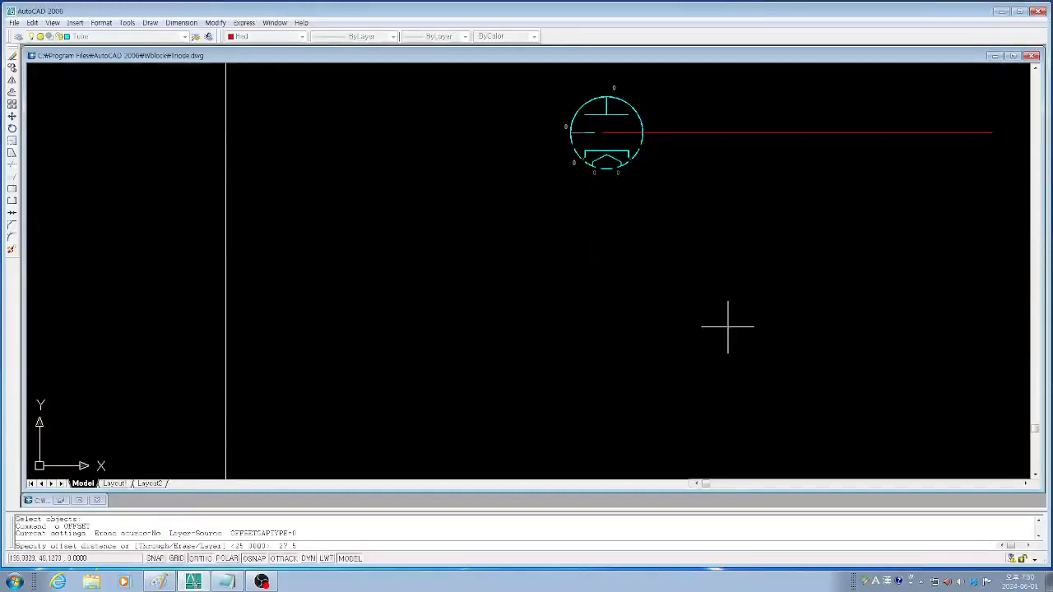
{"action": "key", "text": "Return"}
{"action": "left_click", "coordinate": [717, 133]}
{"action": "left_click", "coordinate": [703, 189]}
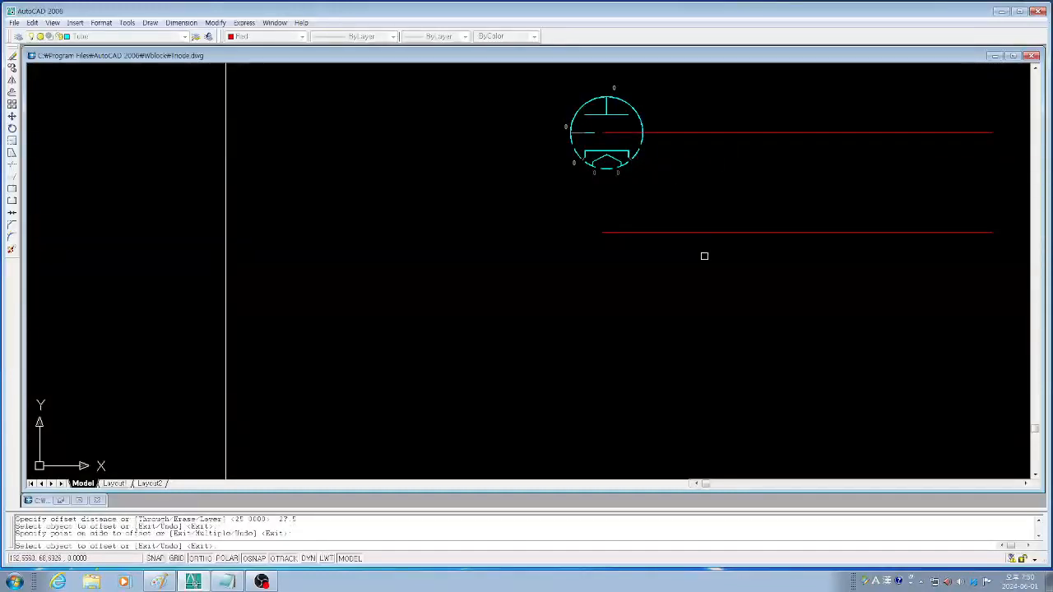
{"action": "key", "text": "Return"}
Erase the original red line running through the tube's centre.
{"action": "type", "text": "e"}
{"action": "key", "text": "Return"}
{"action": "left_click", "coordinate": [795, 112]}
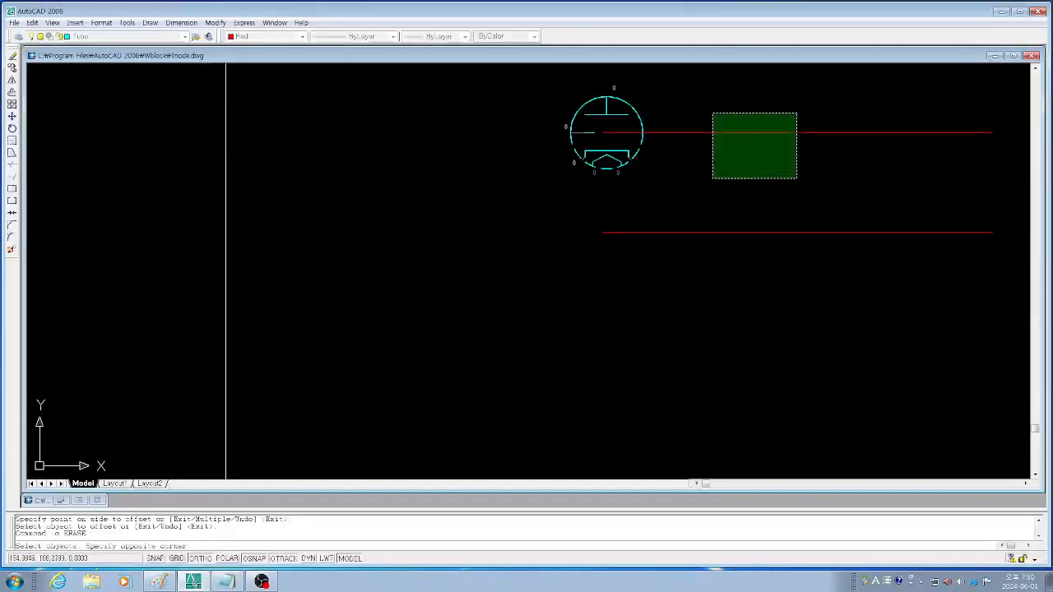
{"action": "left_click", "coordinate": [713, 176]}
{"action": "key", "text": "Return"}
Erase the remaining red offset line below the tube as well.
{"action": "type", "text": "e"}
{"action": "key", "text": "Return"}
{"action": "left_click", "coordinate": [808, 286]}
{"action": "left_click", "coordinate": [652, 153]}
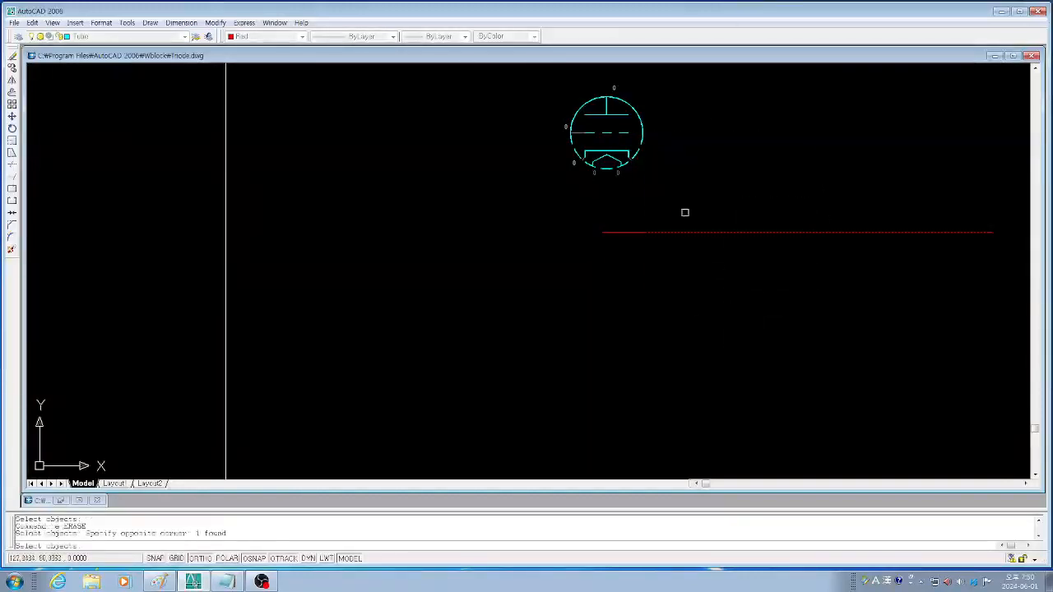
{"action": "key", "text": "Return"}
Undo the last two erasures of the red lines.
{"action": "type", "text": "u"}
{"action": "key", "text": "Return"}
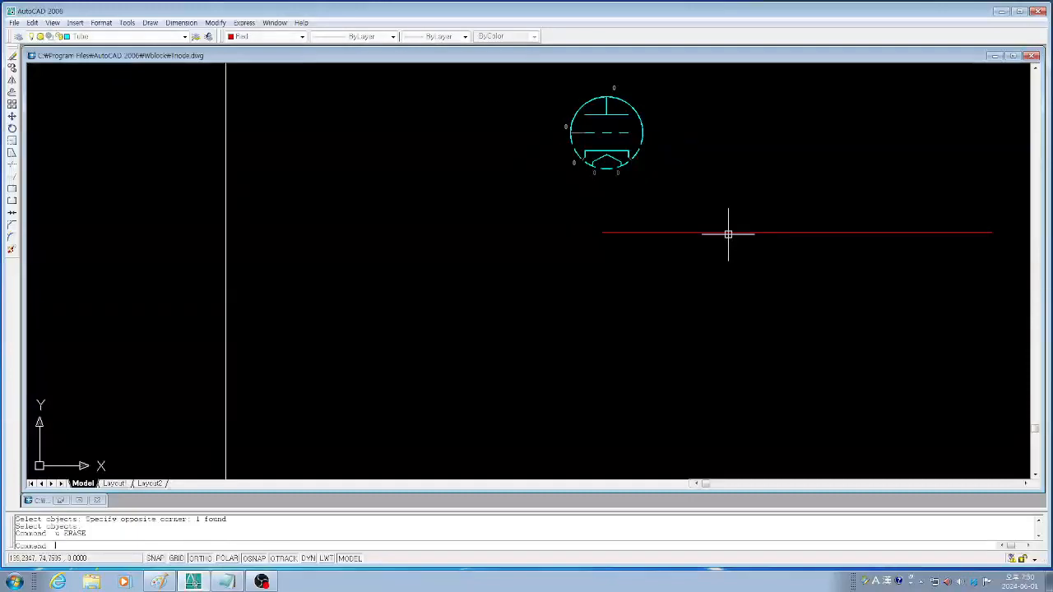
{"action": "key", "text": "Return"}
Erase only the lower red line, the one offset by 27.5 units.
{"action": "type", "text": "e"}
{"action": "key", "text": "Return"}
{"action": "left_click", "coordinate": [837, 259]}
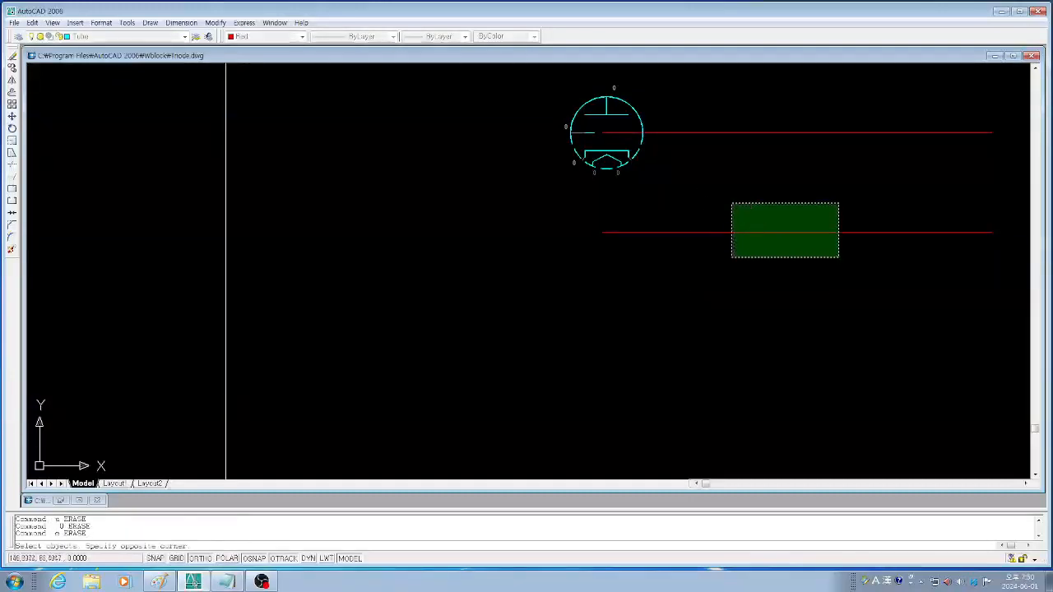
{"action": "left_click", "coordinate": [728, 203]}
{"action": "key", "text": "Return"}
Offset the red centre line 25 units downward to serve as the mirror axis.
{"action": "type", "text": "o"}
{"action": "key", "text": "Return"}
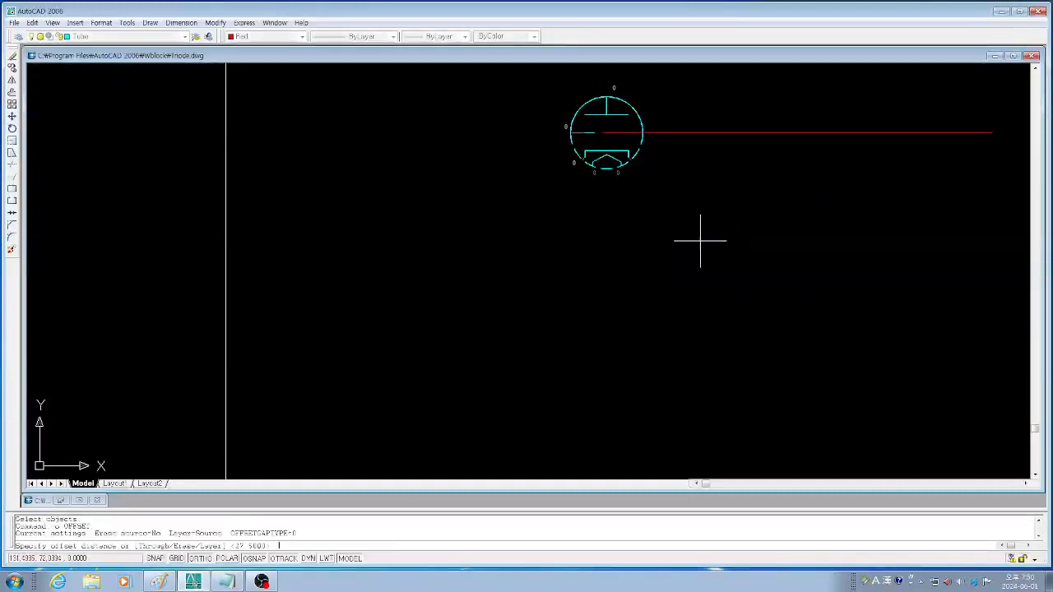
{"action": "type", "text": "25"}
{"action": "key", "text": "Return"}
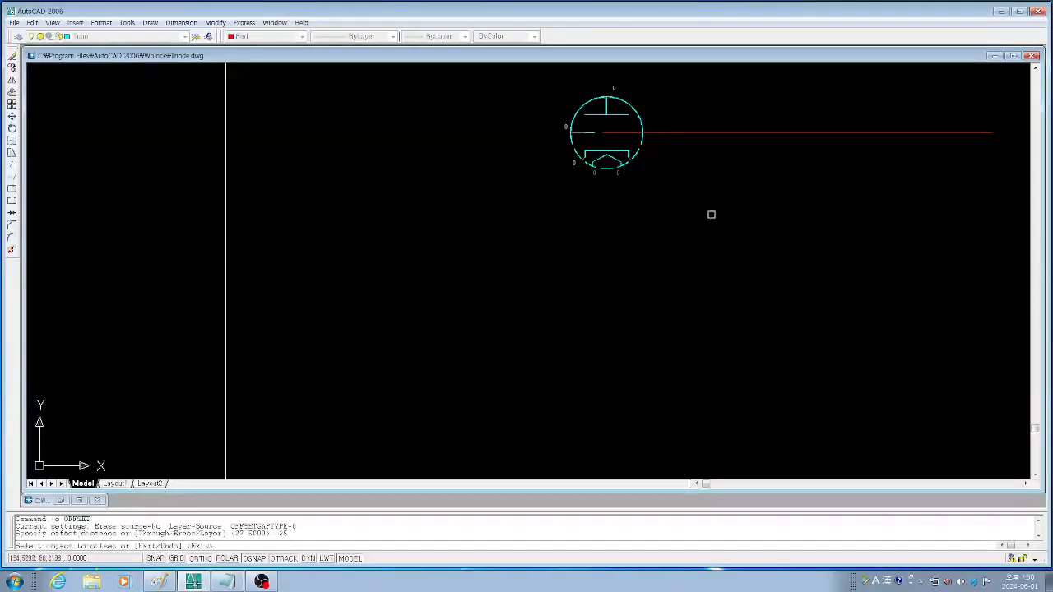
{"action": "left_click", "coordinate": [707, 295]}
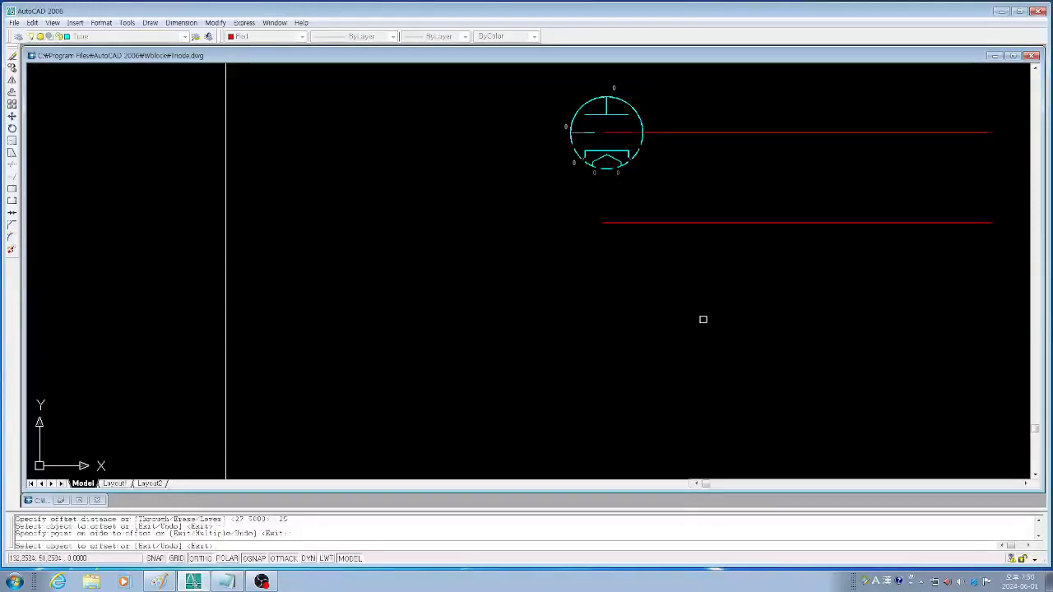
{"action": "key", "text": "Return"}
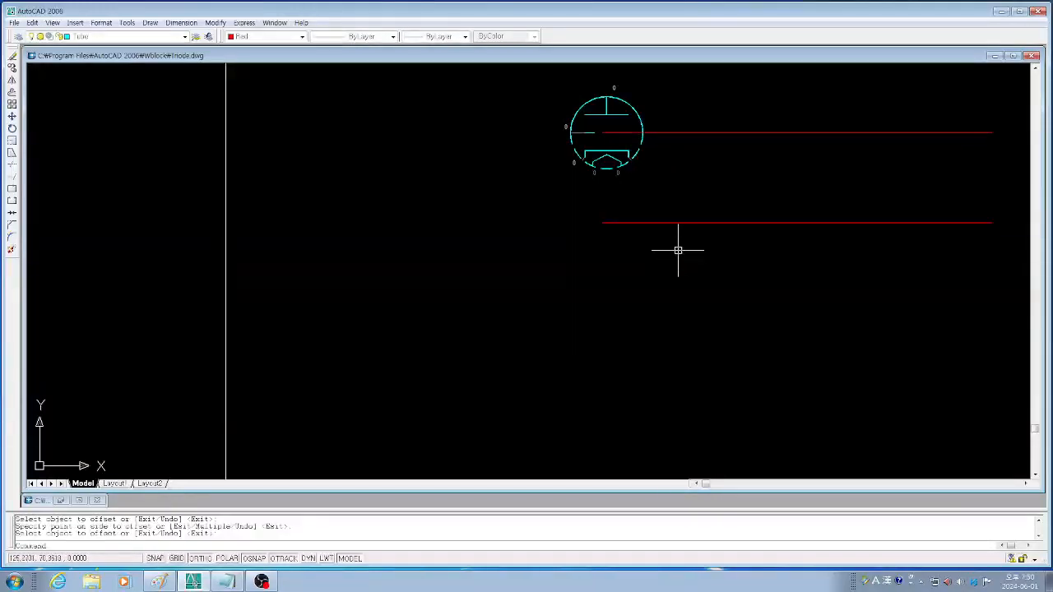
{"action": "type", "text": "e"}
{"action": "key", "text": "Return"}
{"action": "key", "text": "Escape"}
{"action": "key", "text": "Escape"}
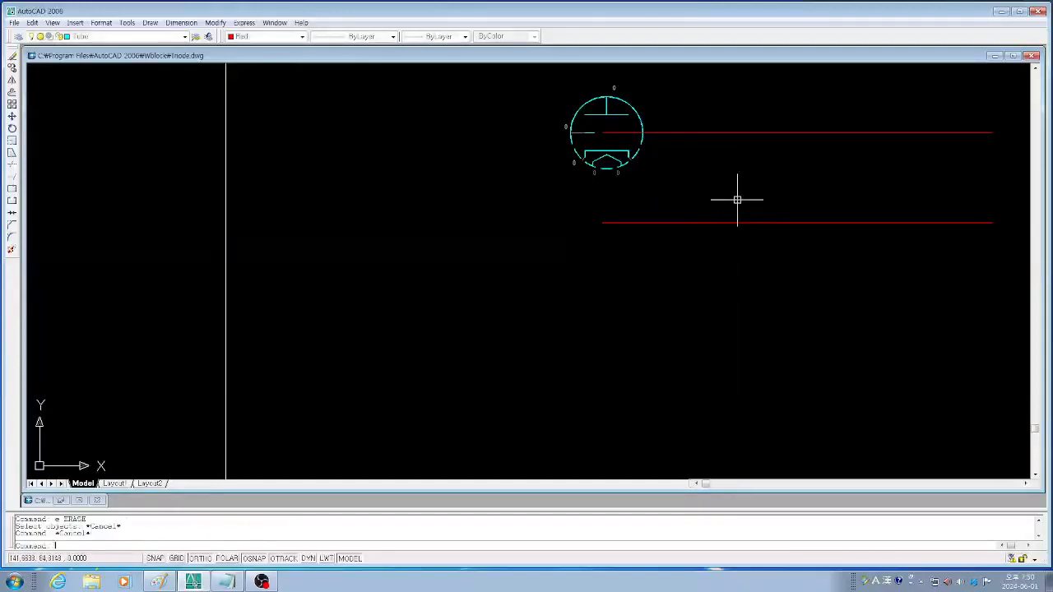
Erase the original red line through the tube's centre, keeping the offset line below it.
{"action": "type", "text": "e"}
{"action": "key", "text": "Return"}
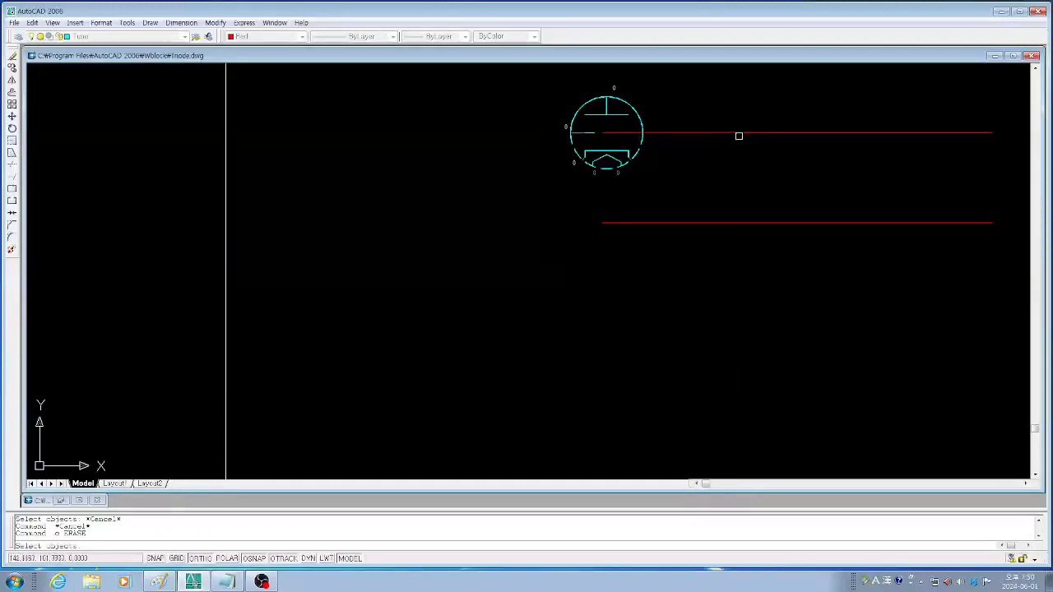
{"action": "left_click", "coordinate": [739, 136]}
{"action": "key", "text": "Return"}
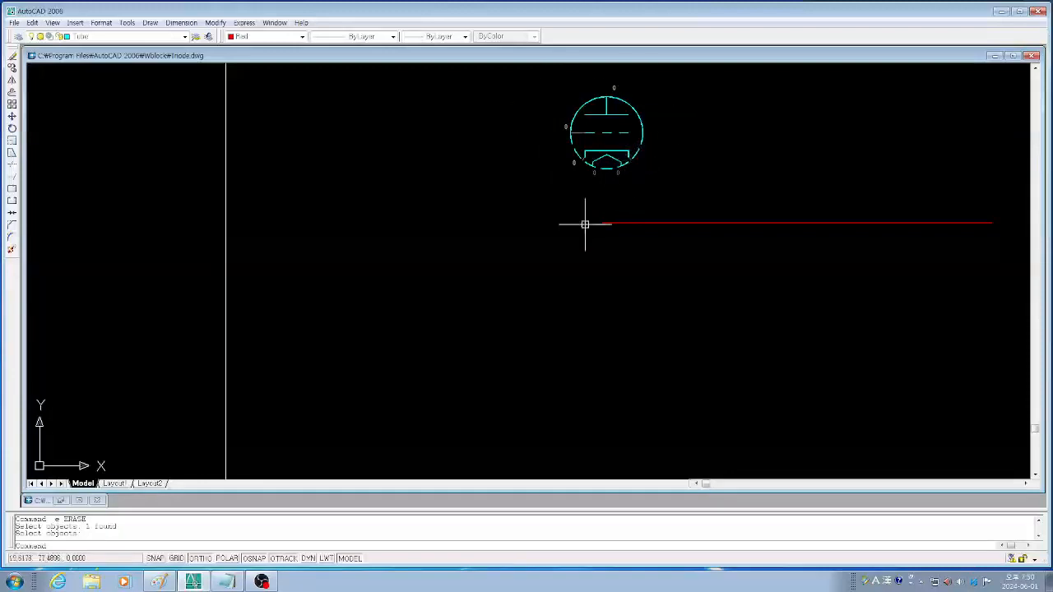
Mirror the whole half-tube with its pin labels about the red horizontal line, keeping the source objects.
{"action": "type", "text": "mi"}
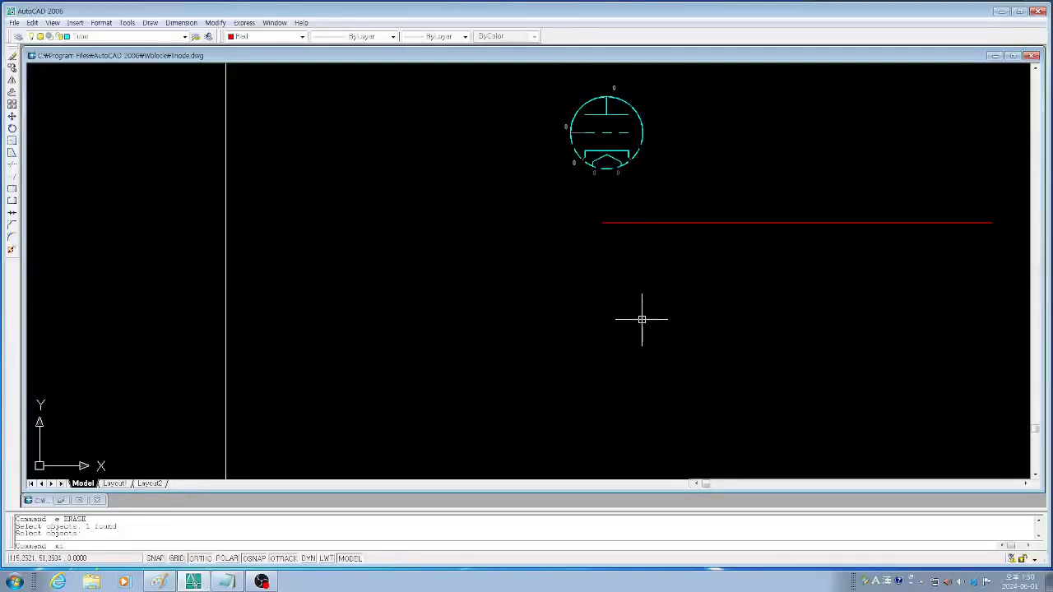
{"action": "key", "text": "Return"}
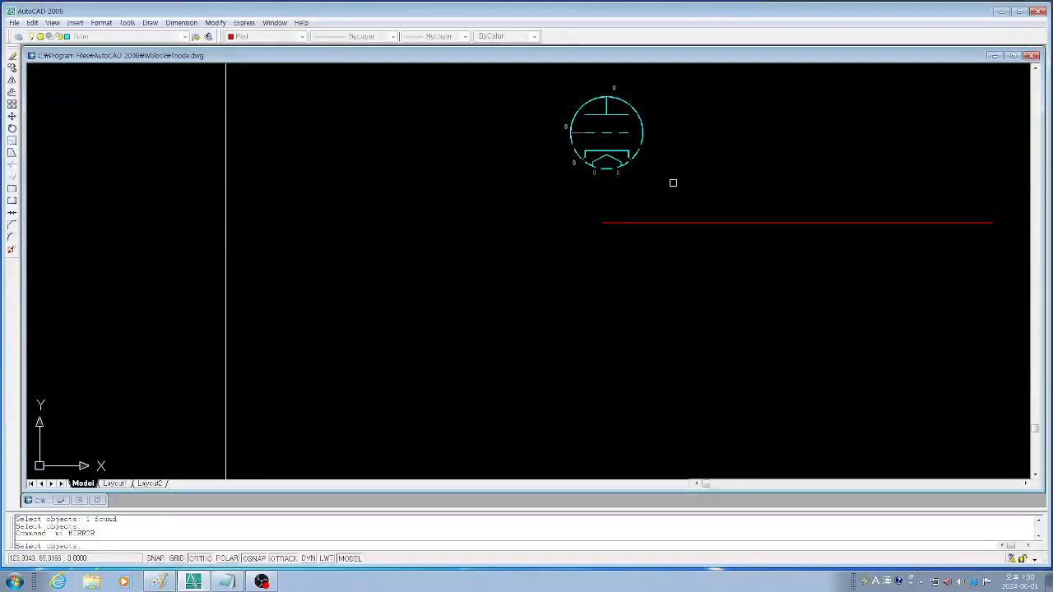
{"action": "left_click", "coordinate": [535, 191]}
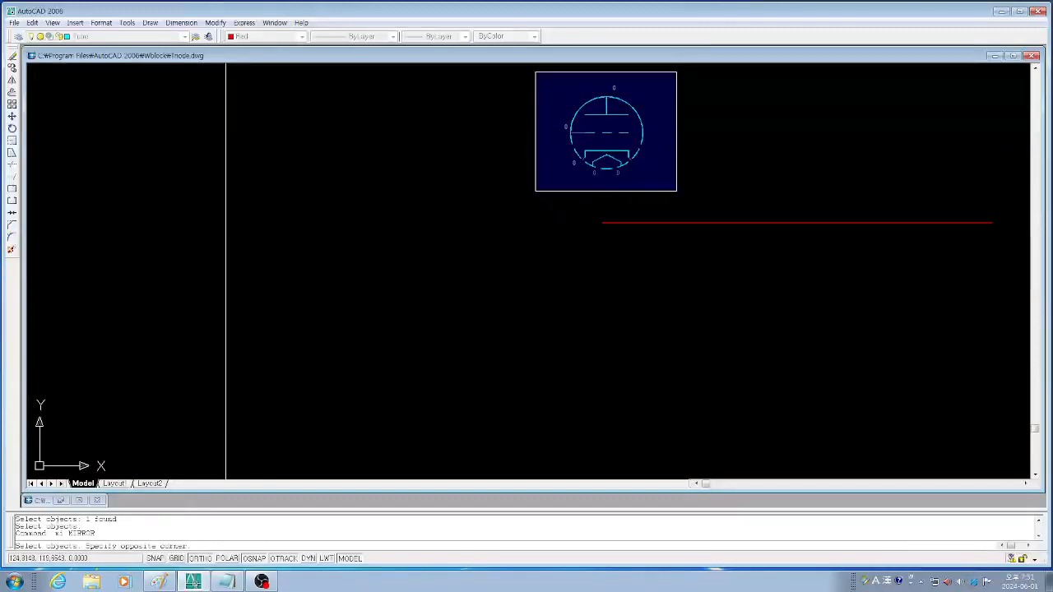
{"action": "left_click", "coordinate": [677, 71]}
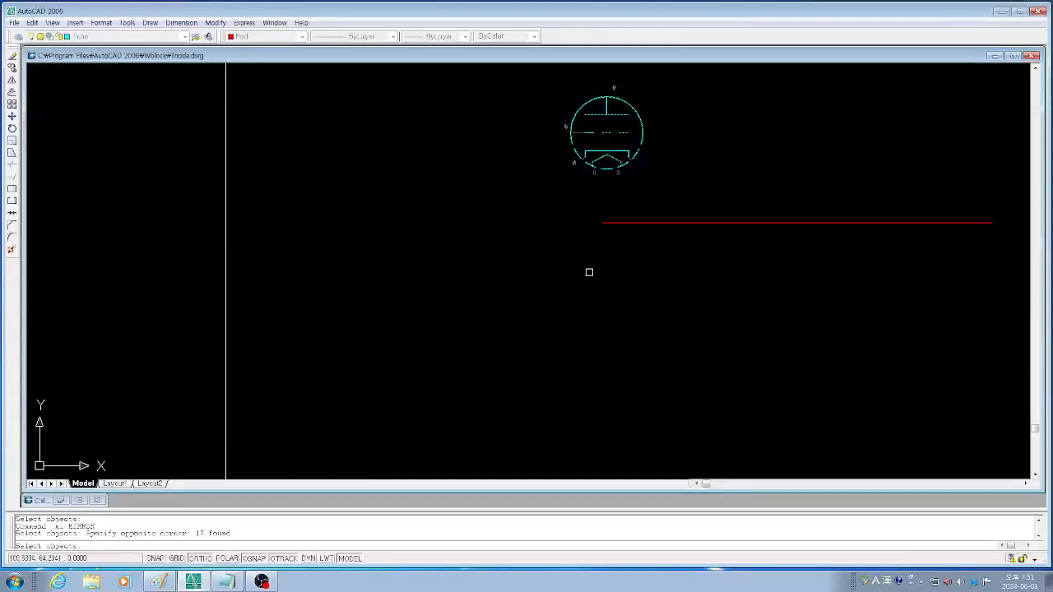
{"action": "key", "text": "Return"}
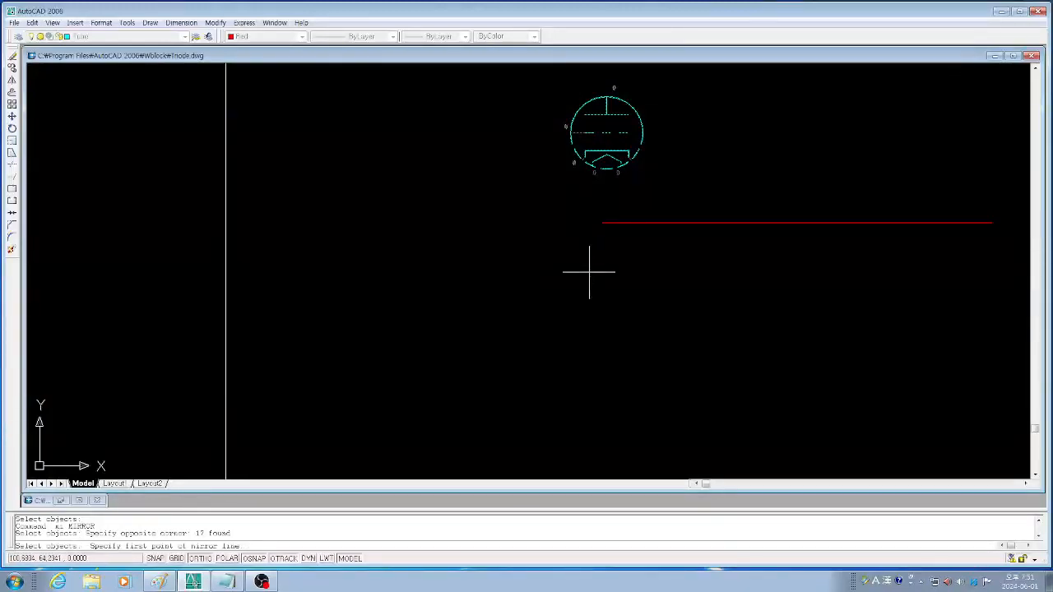
{"action": "left_click", "coordinate": [603, 223]}
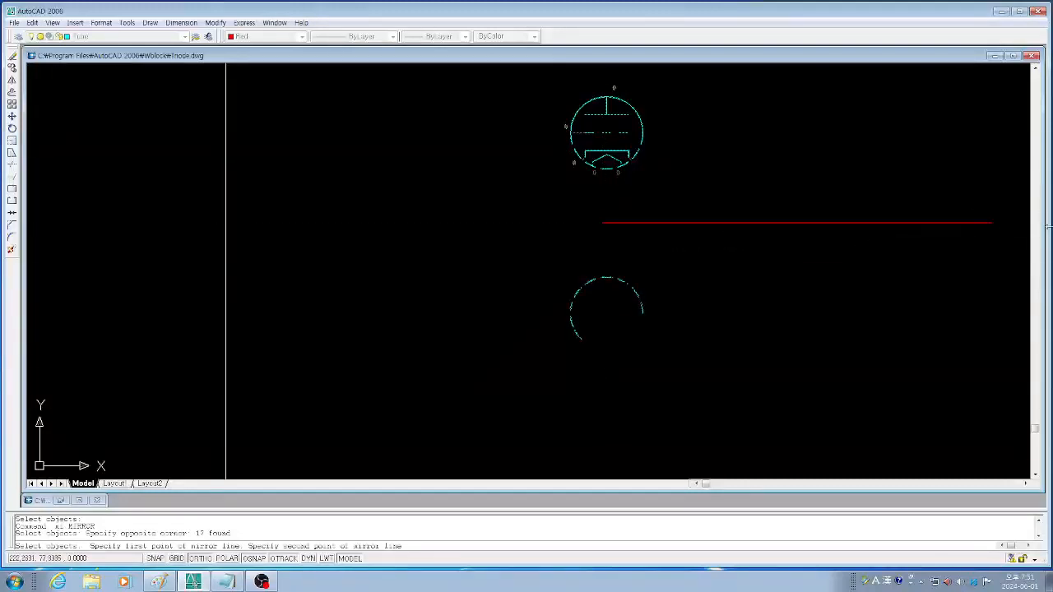
{"action": "left_click", "coordinate": [992, 222]}
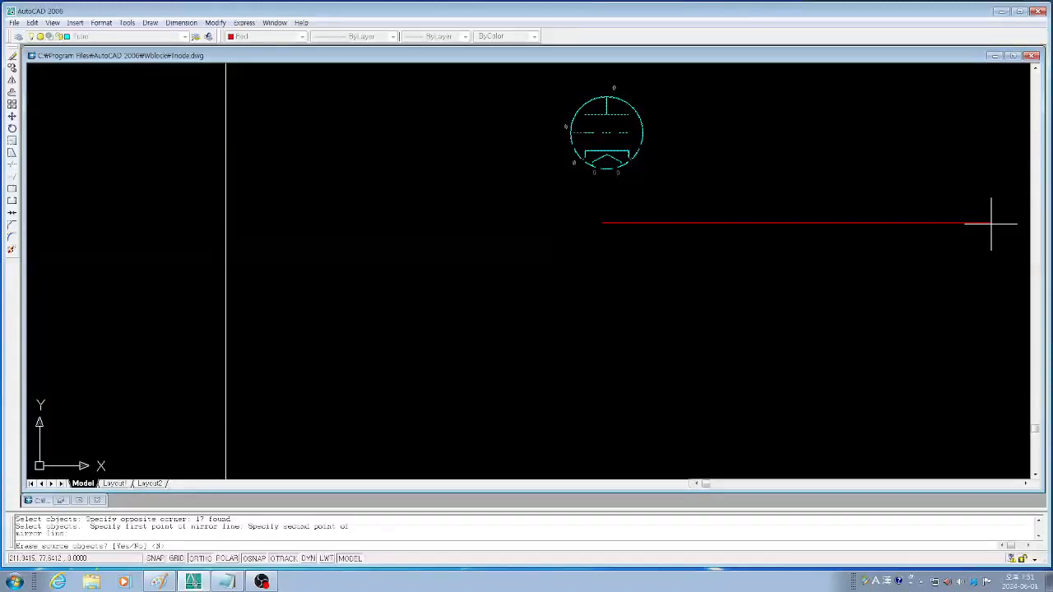
{"action": "key", "text": "Return"}
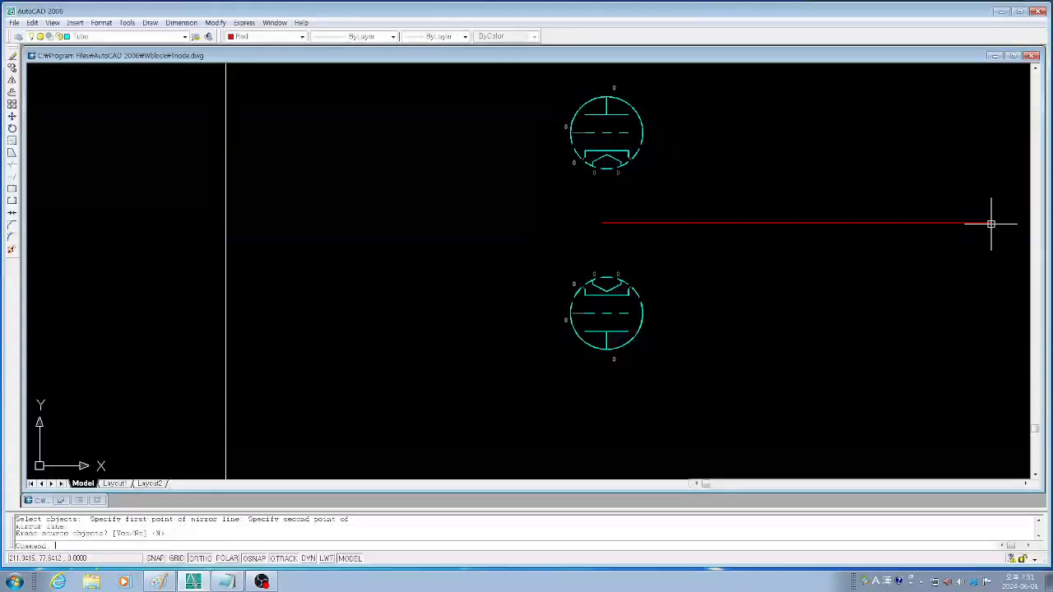
Erase the red mirror line between the upper and lower tubes.
{"action": "type", "text": "e"}
{"action": "key", "text": "Return"}
{"action": "left_click", "coordinate": [837, 265]}
{"action": "left_click", "coordinate": [771, 195]}
{"action": "key", "text": "Return"}
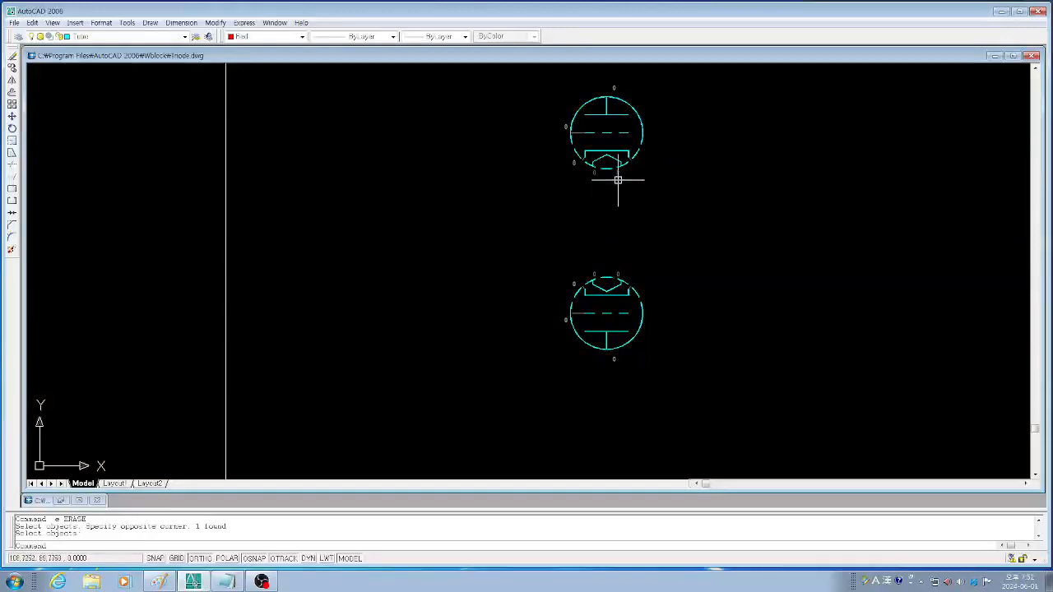
Erase the pin label at the right heater lead on both the upper and the lower tube.
{"action": "scroll", "coordinate": [616, 176], "scroll_direction": "up", "scroll_amount": 3}
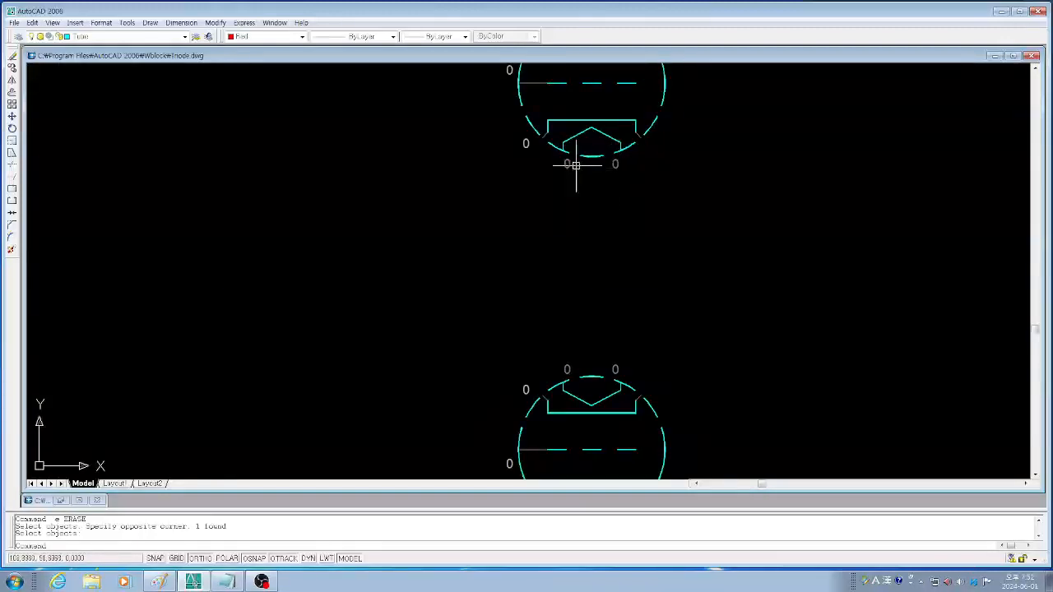
{"action": "type", "text": "e"}
{"action": "key", "text": "Return"}
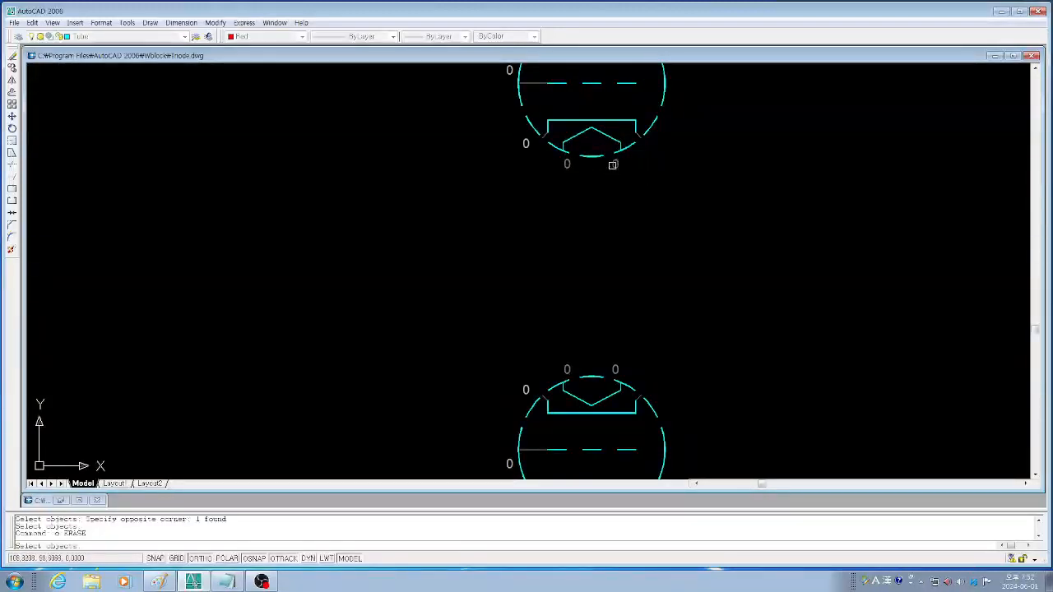
{"action": "left_click", "coordinate": [614, 163]}
{"action": "key", "text": "Return"}
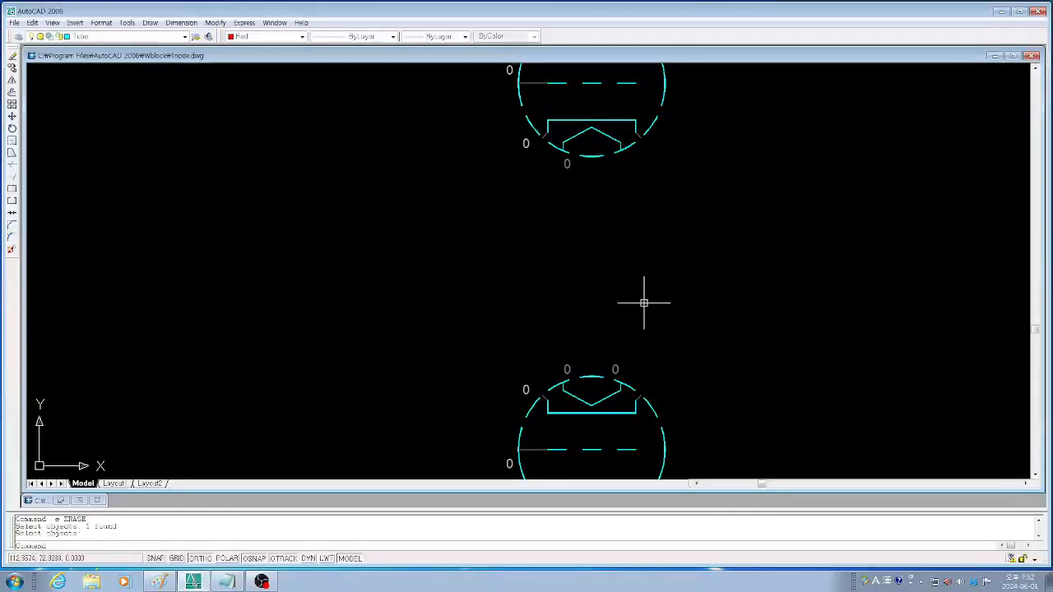
{"action": "key", "text": "Return"}
{"action": "left_click", "coordinate": [615, 369]}
{"action": "key", "text": "Return"}
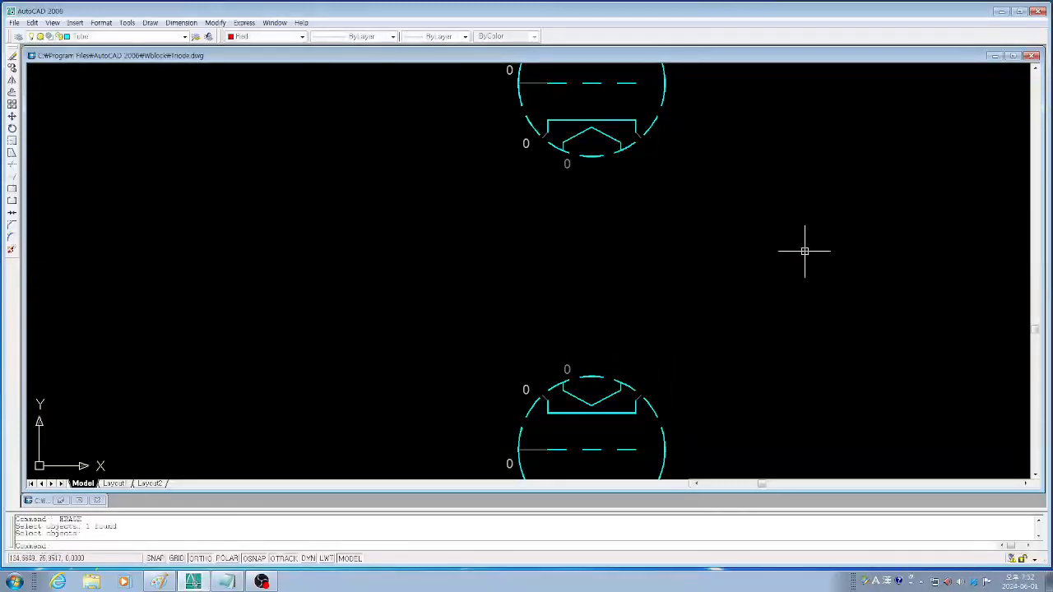
{"action": "scroll", "coordinate": [797, 254], "scroll_direction": "down", "scroll_amount": 3}
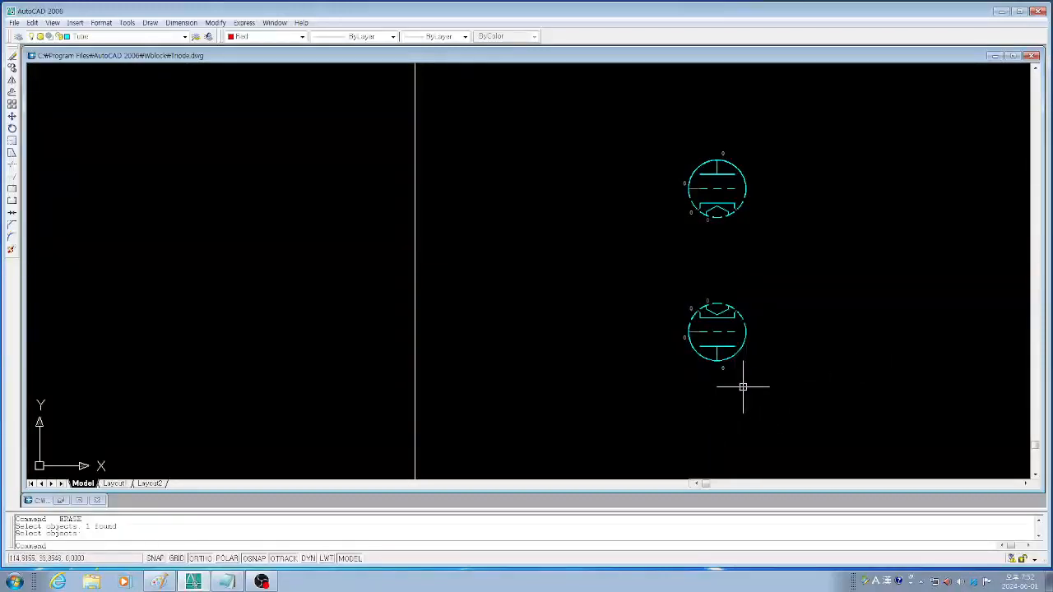
{"action": "scroll", "coordinate": [743, 382], "scroll_direction": "up", "scroll_amount": 2}
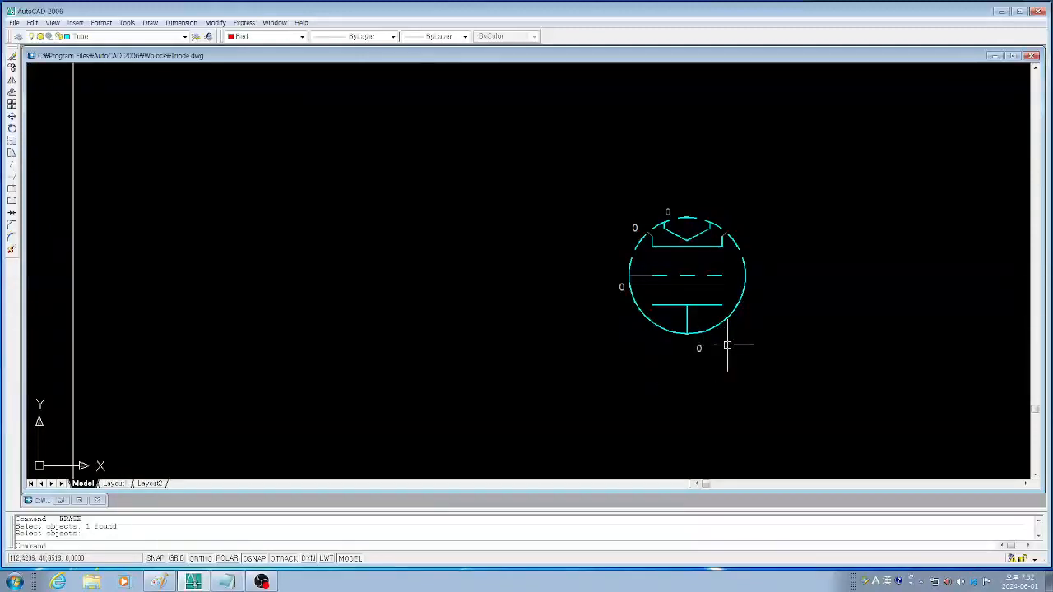
{"action": "type", "text": "ed"}
{"action": "key", "text": "Return"}
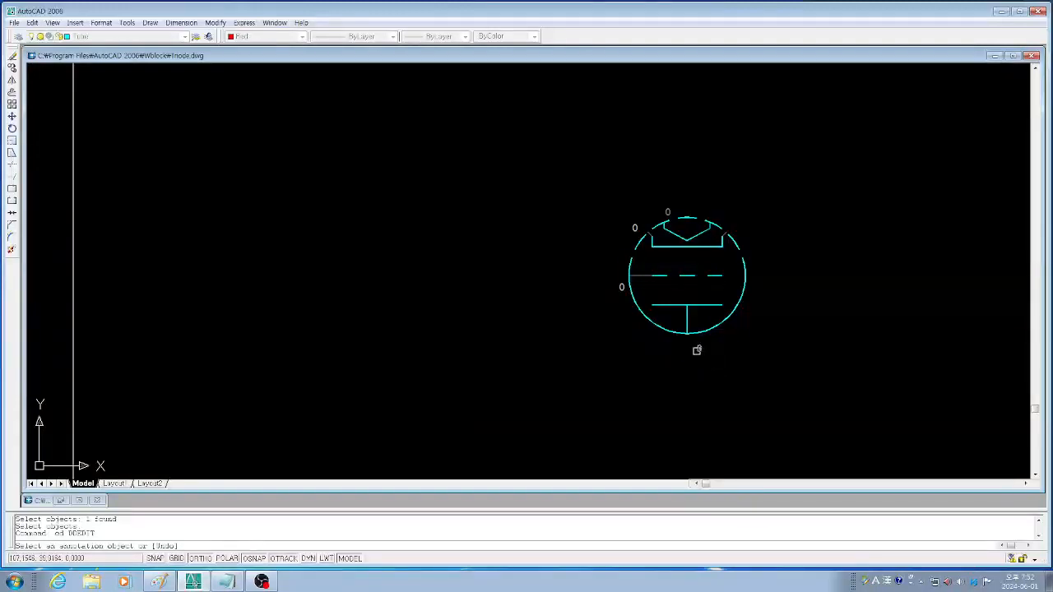
{"action": "left_click", "coordinate": [697, 350]}
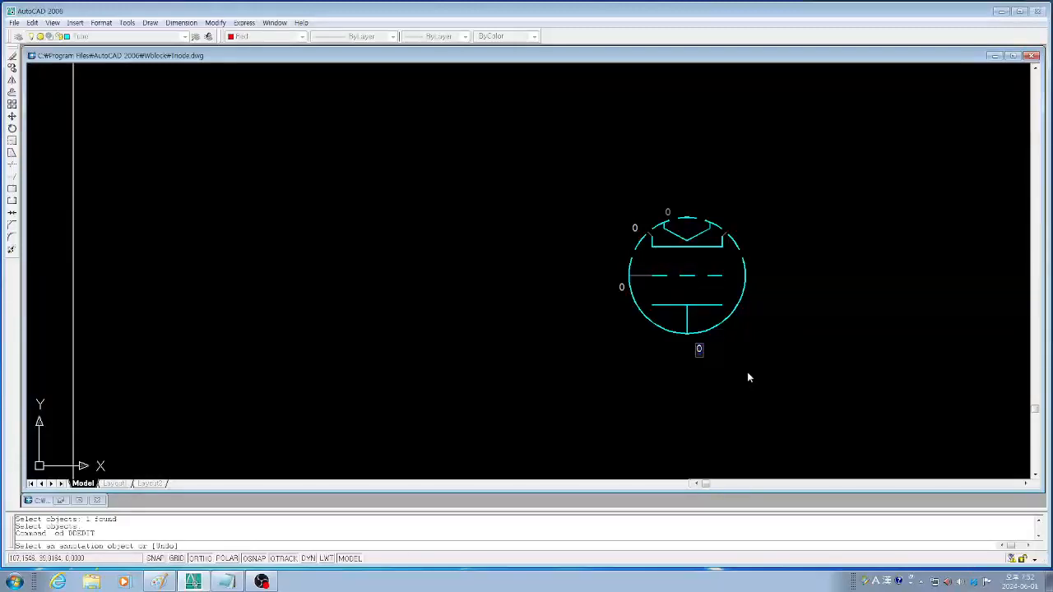
{"action": "key", "text": "Return"}
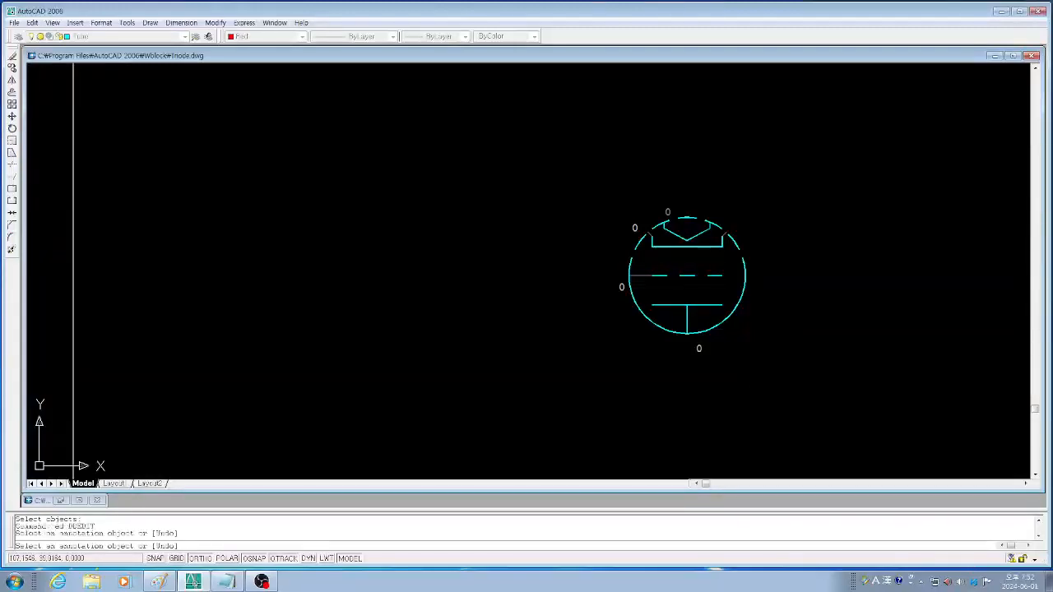
{"action": "key", "text": "Escape"}
{"action": "key", "text": "Escape"}
{"action": "key", "text": "Escape"}
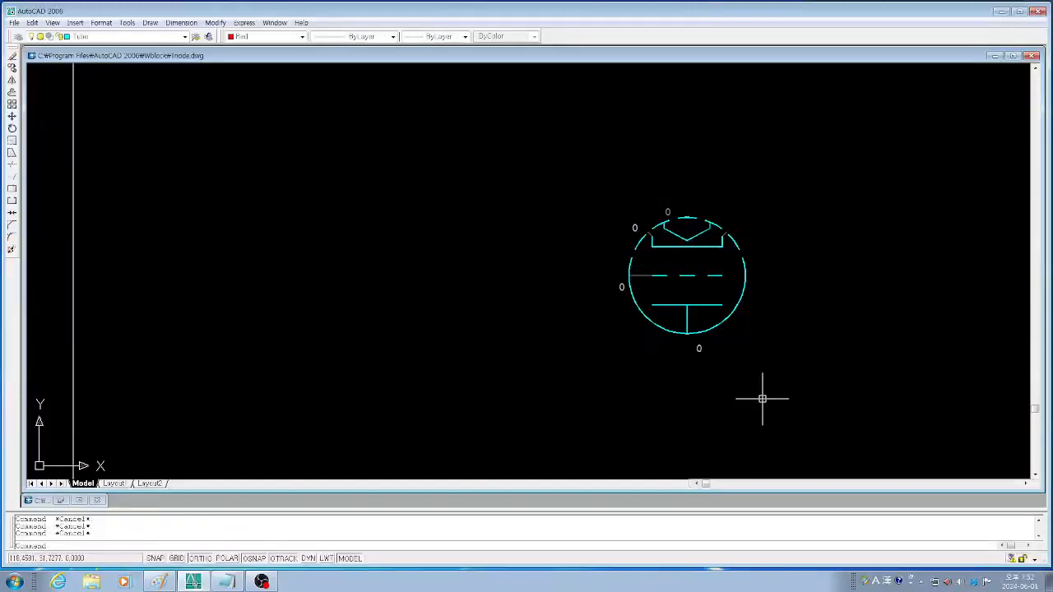
{"action": "left_click", "coordinate": [766, 372]}
{"action": "left_click", "coordinate": [677, 345]}
{"action": "key", "text": "Return"}
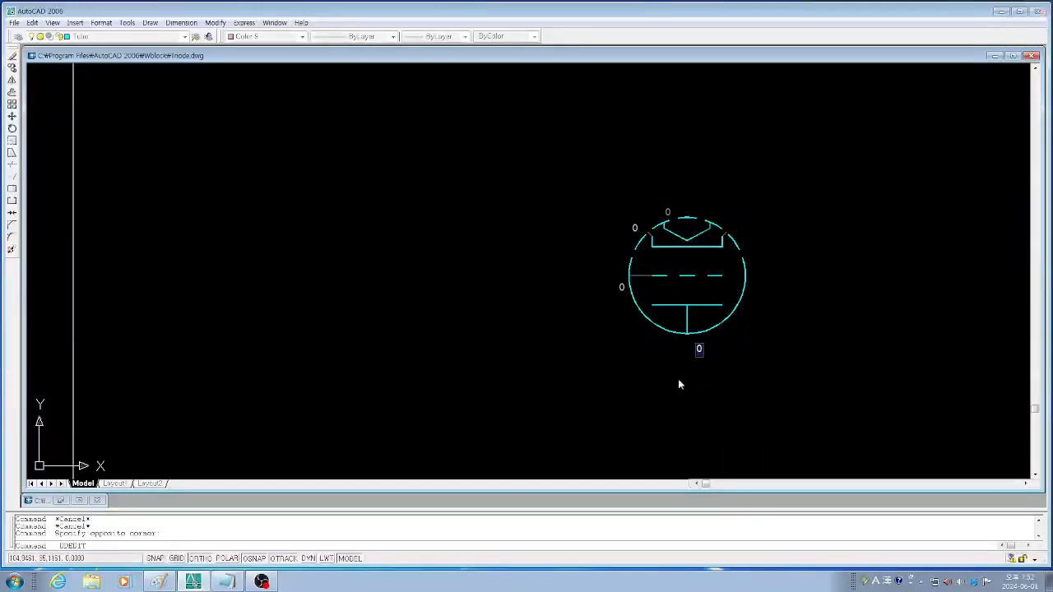
{"action": "type", "text": "ed"}
{"action": "key", "text": "Return"}
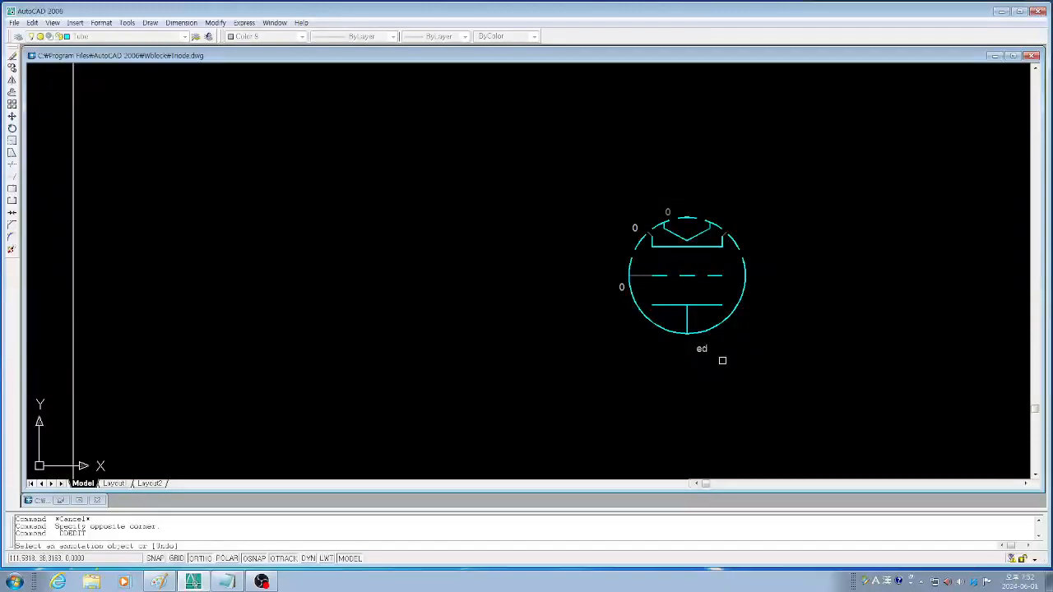
{"action": "key", "text": "Escape"}
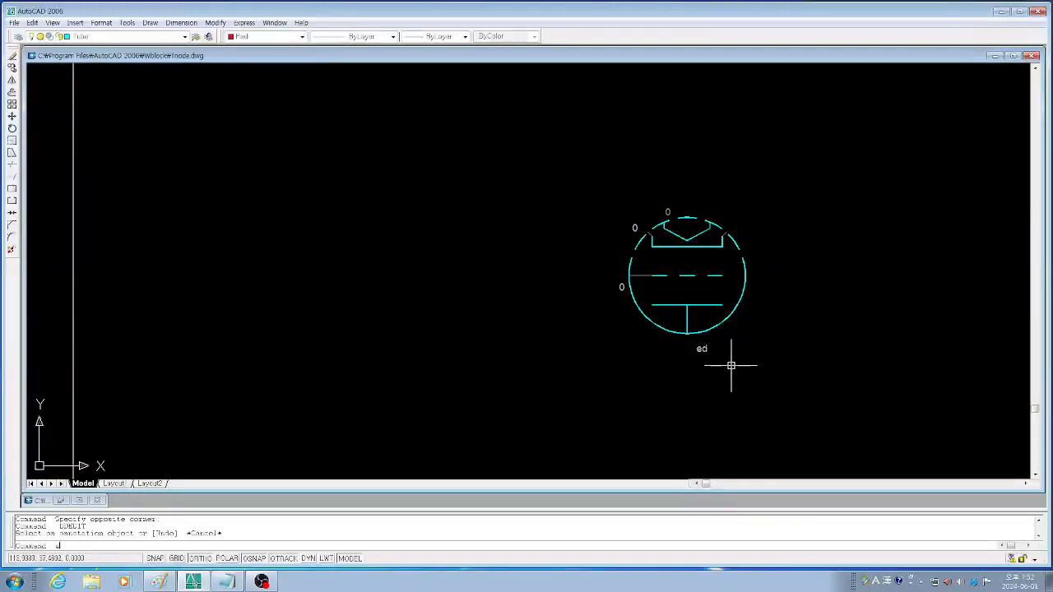
{"action": "type", "text": "u"}
{"action": "key", "text": "Return"}
Try the value 6 in the pin label below the lower tube, and set it back to 0.
{"action": "type", "text": "ed"}
{"action": "key", "text": "Return"}
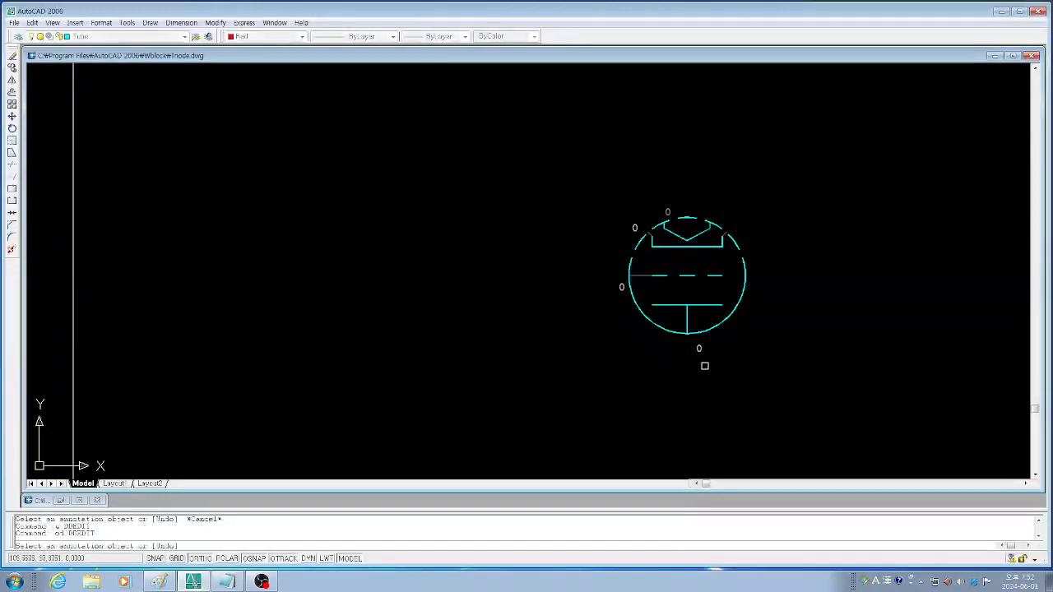
{"action": "left_click", "coordinate": [697, 350]}
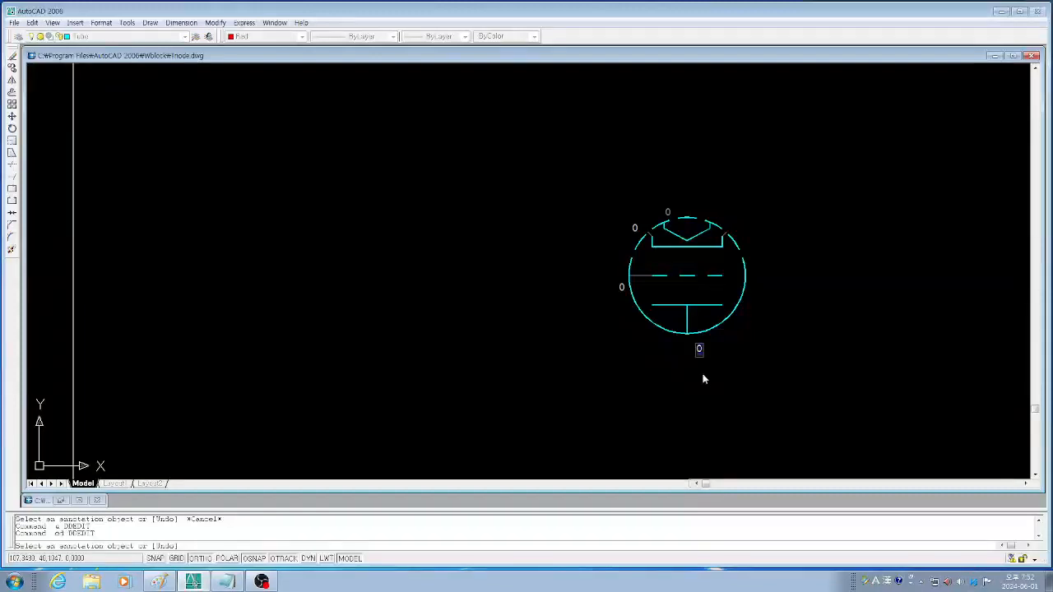
{"action": "key", "text": "Return"}
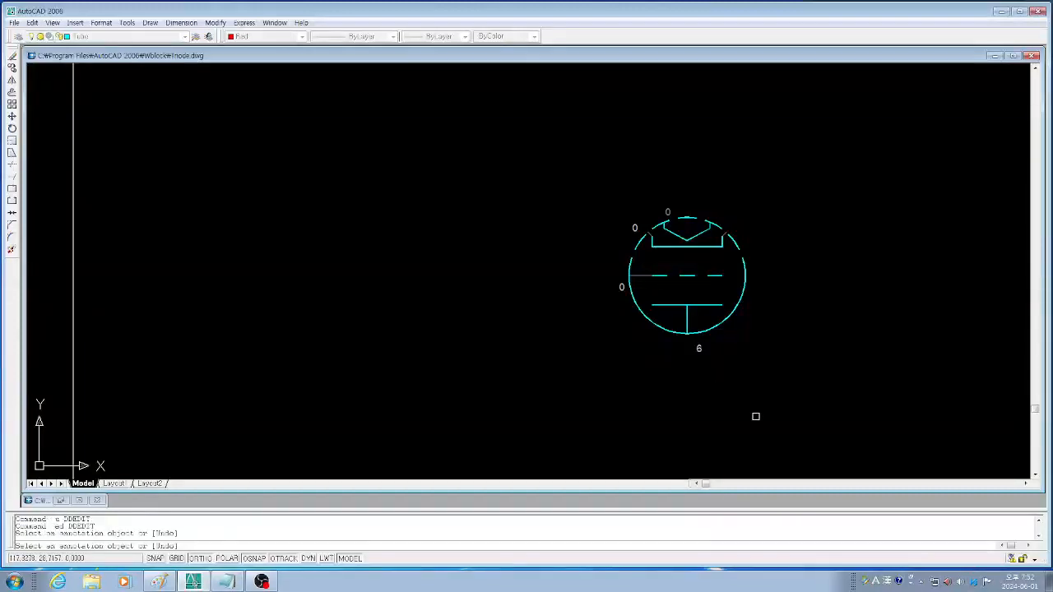
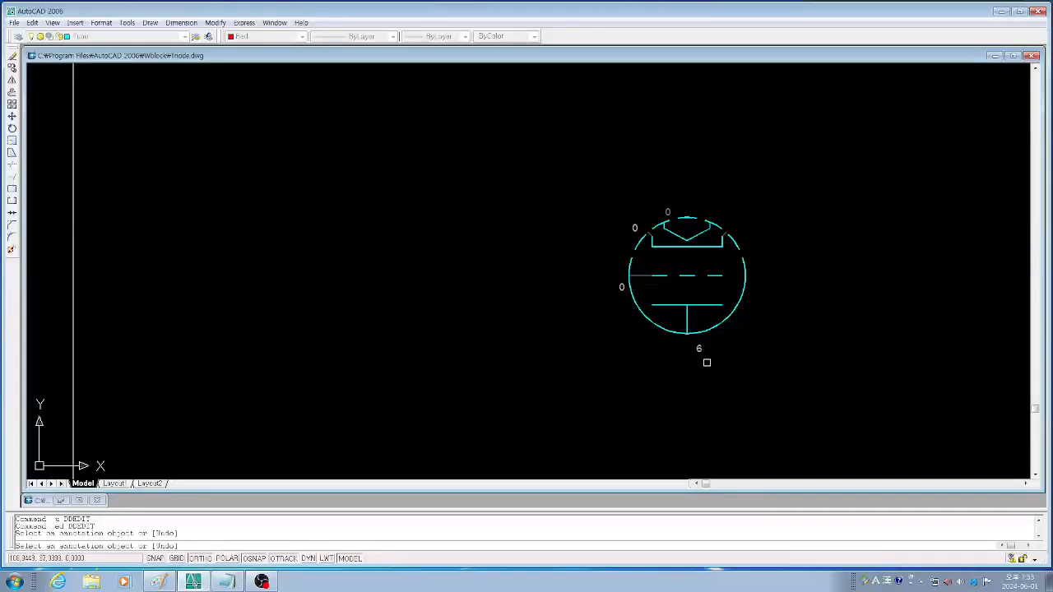
{"action": "key", "text": "Escape"}
{"action": "key", "text": "Return"}
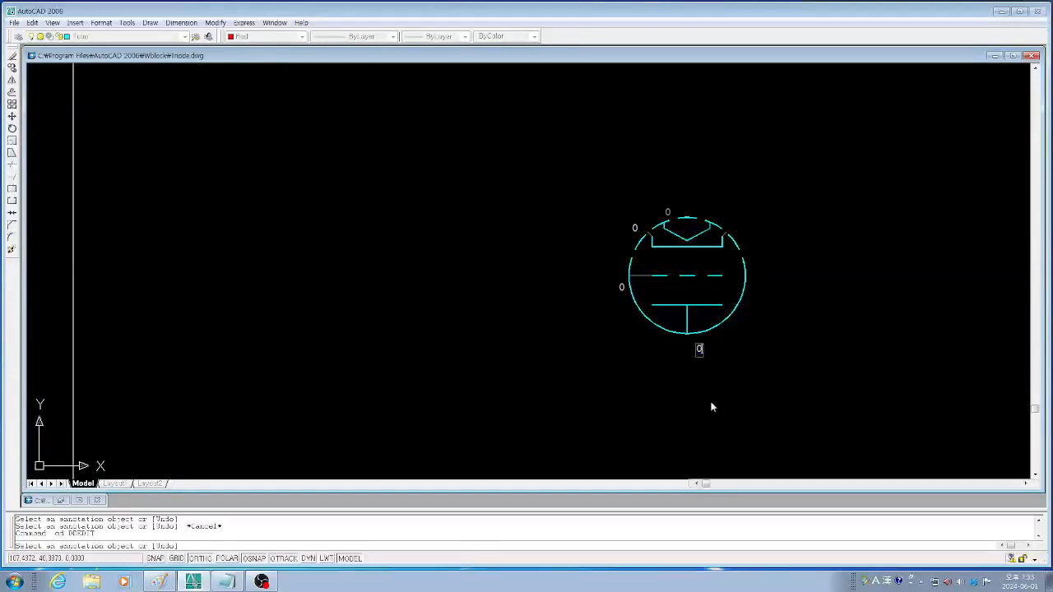
{"action": "type", "text": "0"}
{"action": "key", "text": "Return"}
{"action": "key", "text": "Return"}
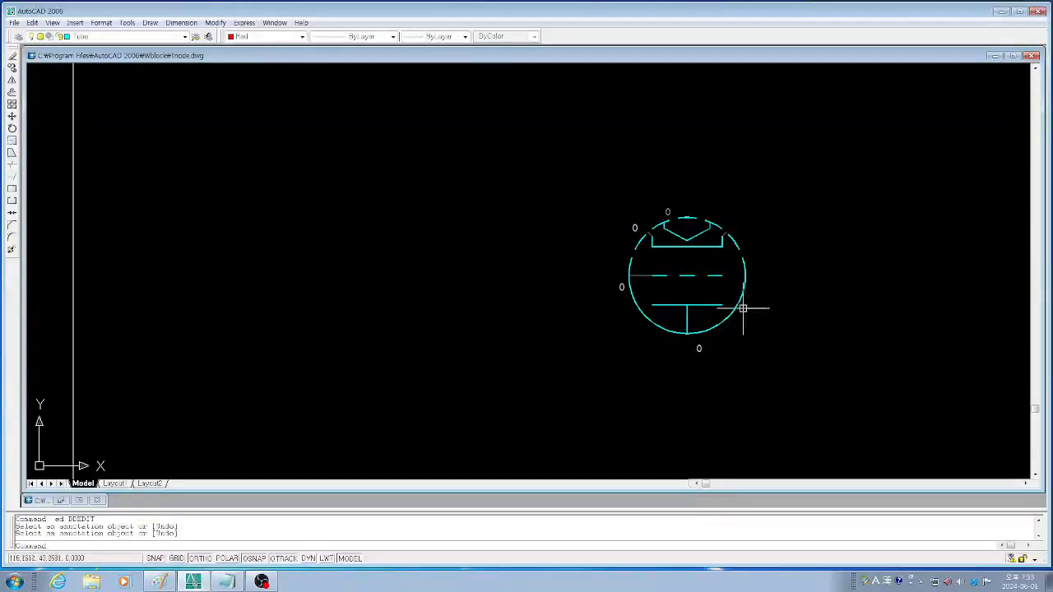
Move the lower tube with its pin labels straight down by 10 units.
{"action": "scroll", "coordinate": [799, 336], "scroll_direction": "down", "scroll_amount": 1}
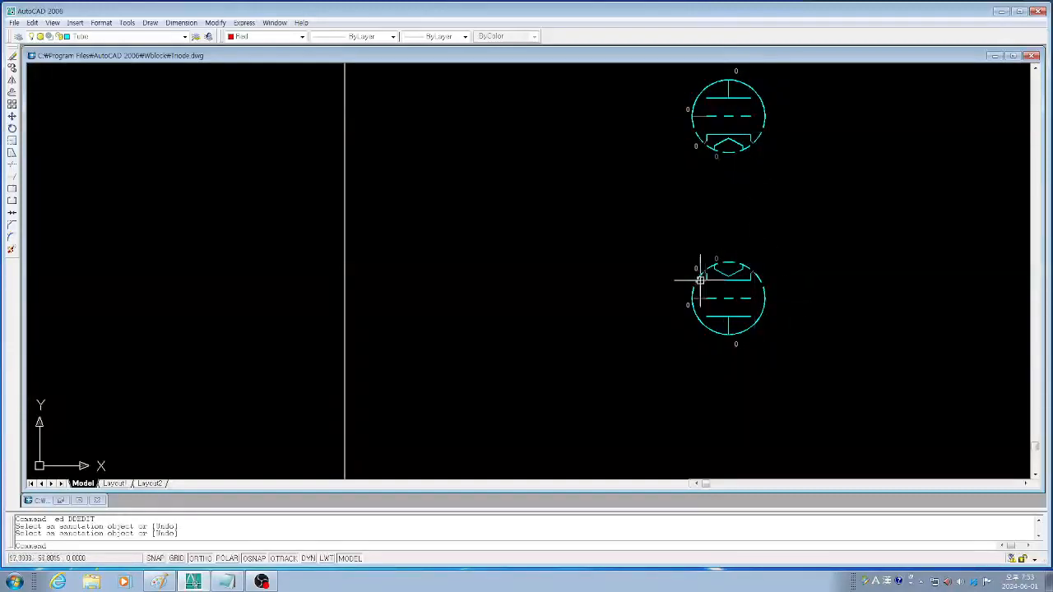
{"action": "type", "text": "m"}
{"action": "key", "text": "Return"}
{"action": "left_click", "coordinate": [830, 377]}
{"action": "left_click", "coordinate": [662, 179]}
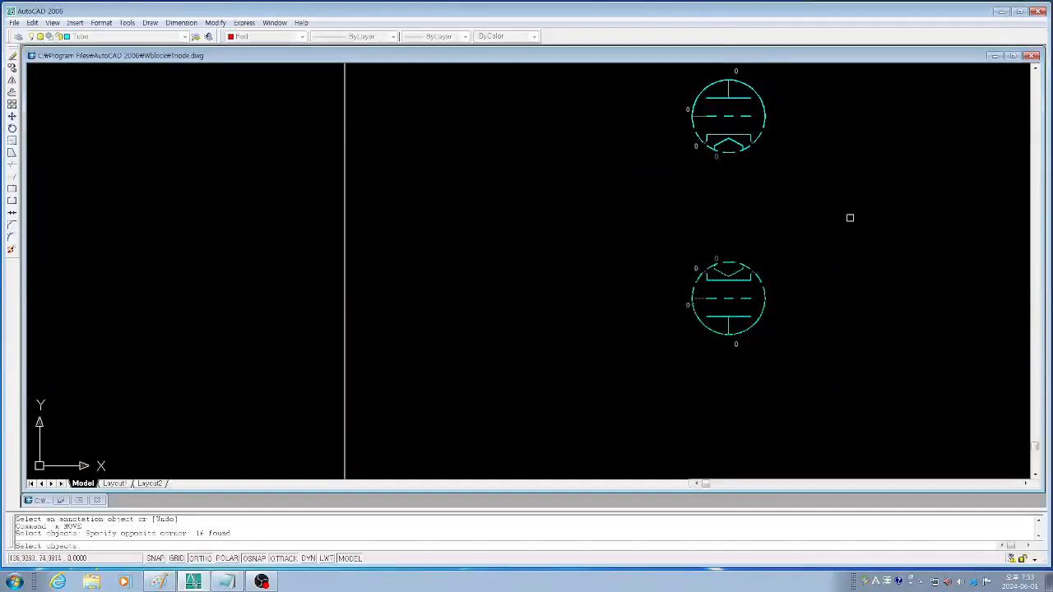
{"action": "key", "text": "Return"}
{"action": "left_click", "coordinate": [859, 188]}
{"action": "type", "text": "10"}
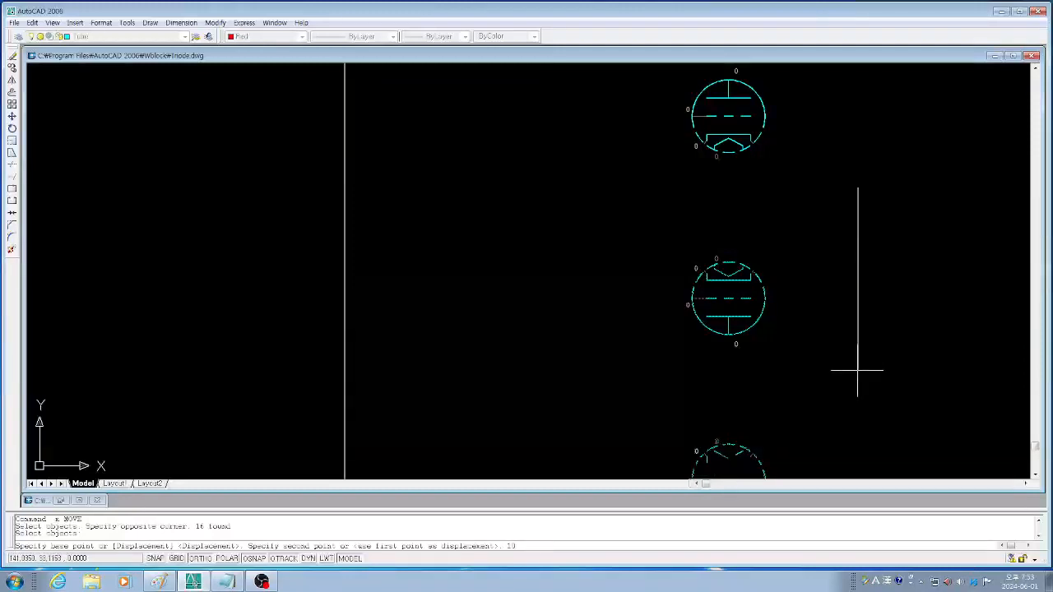
{"action": "key", "text": "Return"}
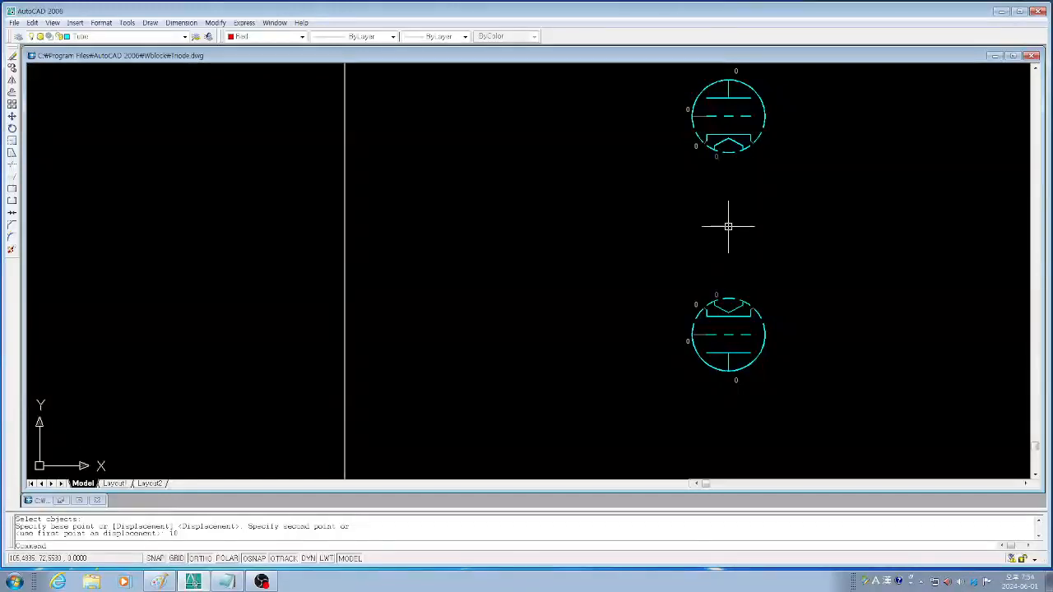
Draw a vertical line from the middle of the upper tube's plate down through the lower tube and past it.
{"action": "type", "text": "l"}
{"action": "key", "text": "Return"}
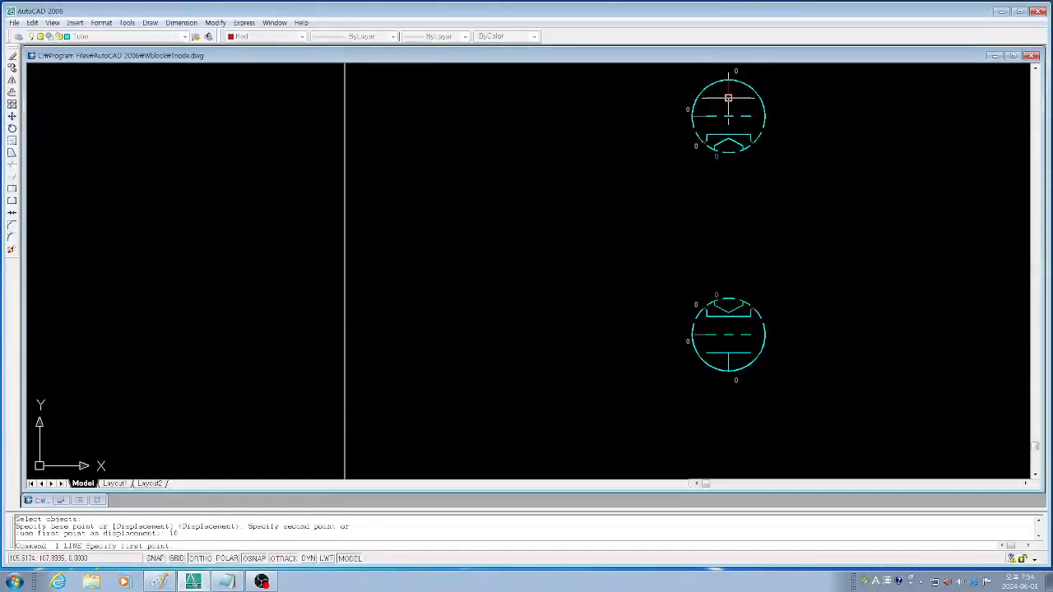
{"action": "left_click", "coordinate": [729, 96]}
{"action": "left_click", "coordinate": [716, 461]}
{"action": "key", "text": "Return"}
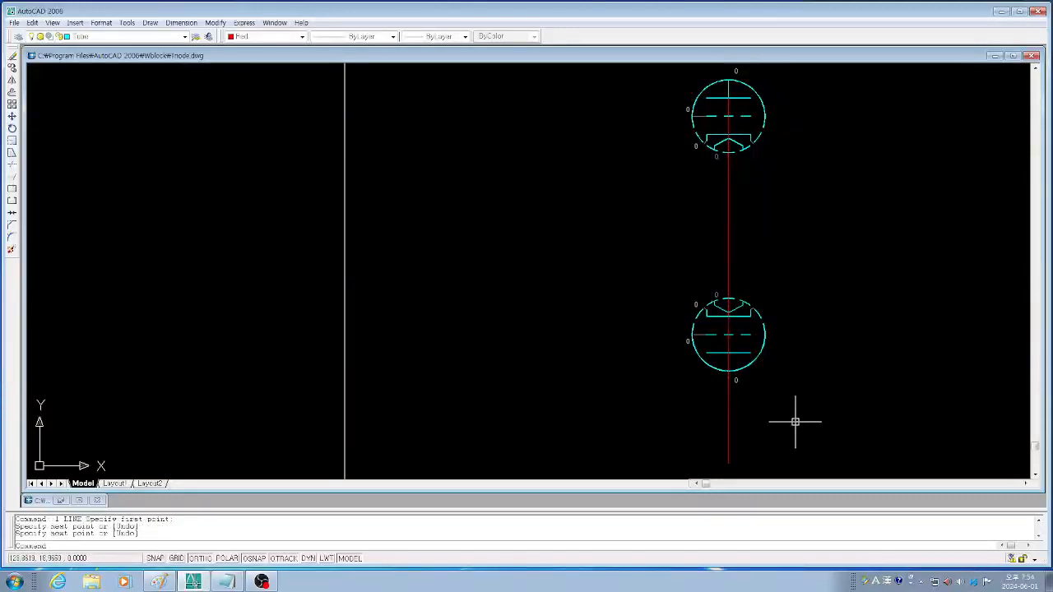
Trim the vertical line to the part between the two dashed envelope arcs, using those arcs as cutting edges.
{"action": "type", "text": "tr"}
{"action": "key", "text": "Return"}
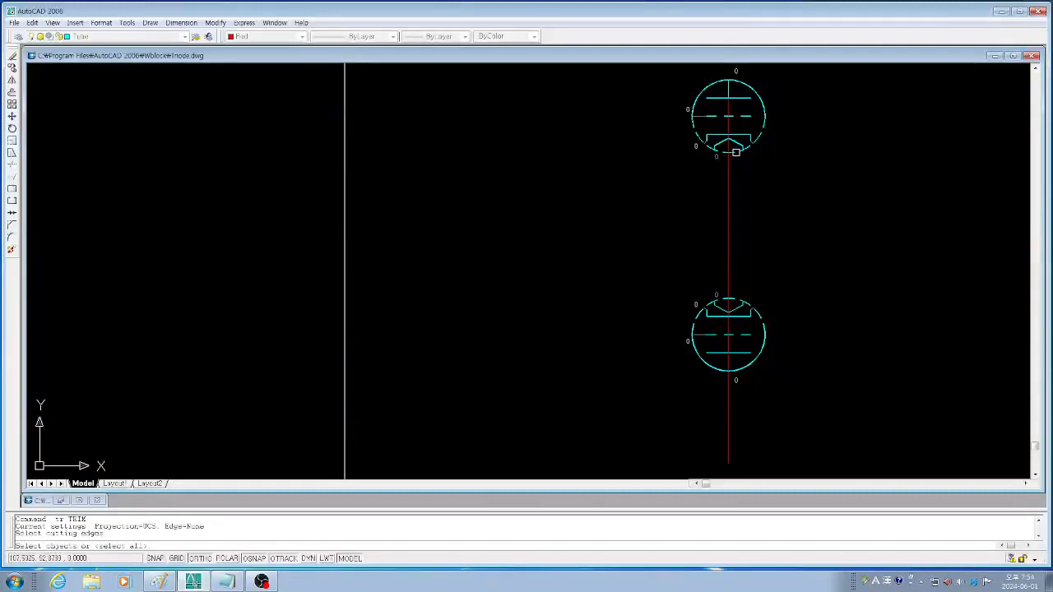
{"action": "left_click", "coordinate": [730, 153]}
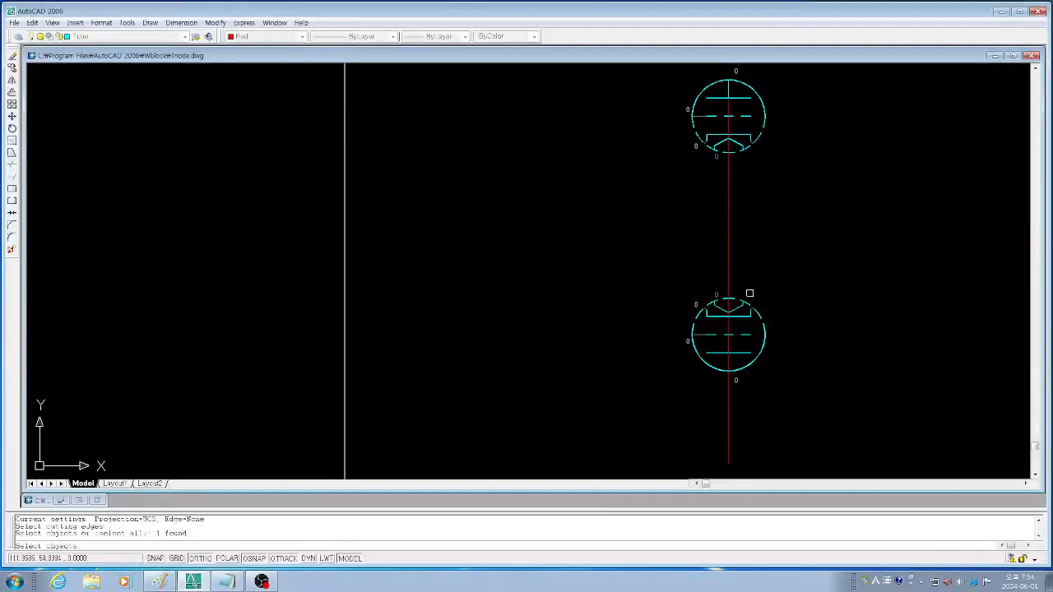
{"action": "left_click", "coordinate": [731, 302]}
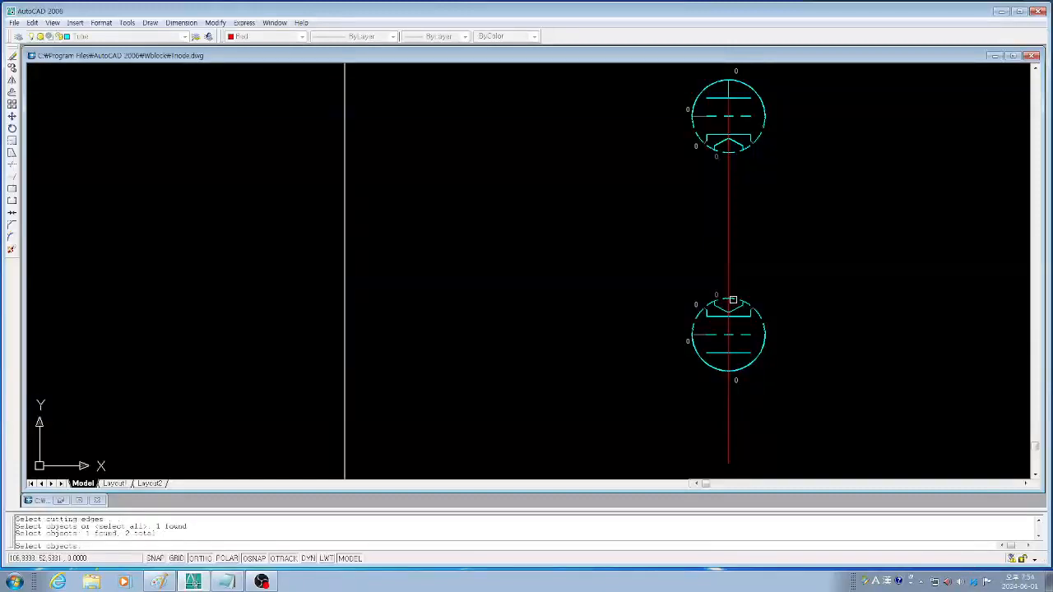
{"action": "key", "text": "Return"}
{"action": "left_click", "coordinate": [728, 417]}
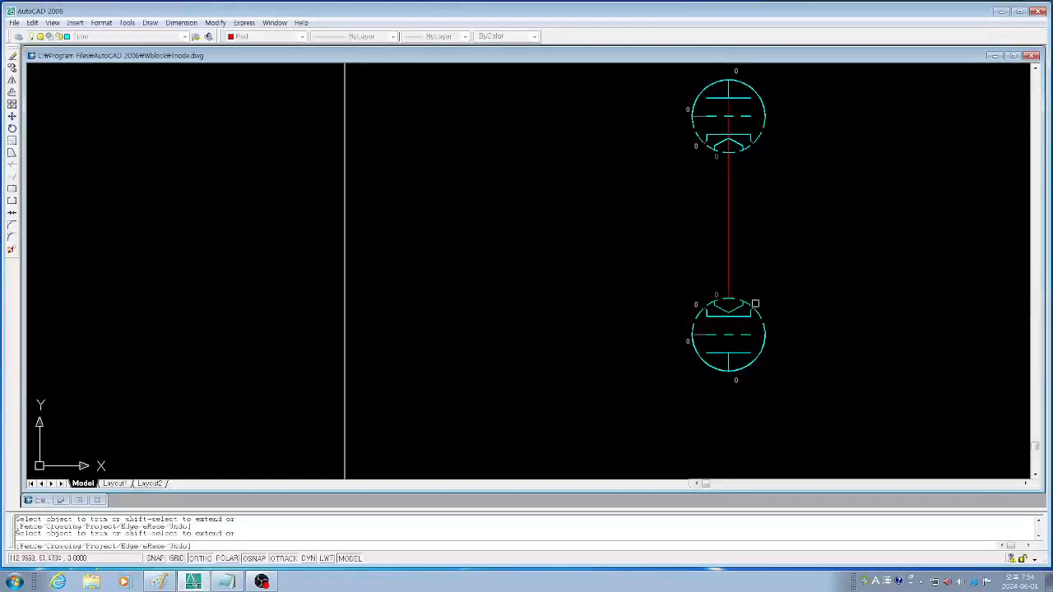
{"action": "left_click", "coordinate": [730, 133]}
{"action": "key", "text": "Return"}
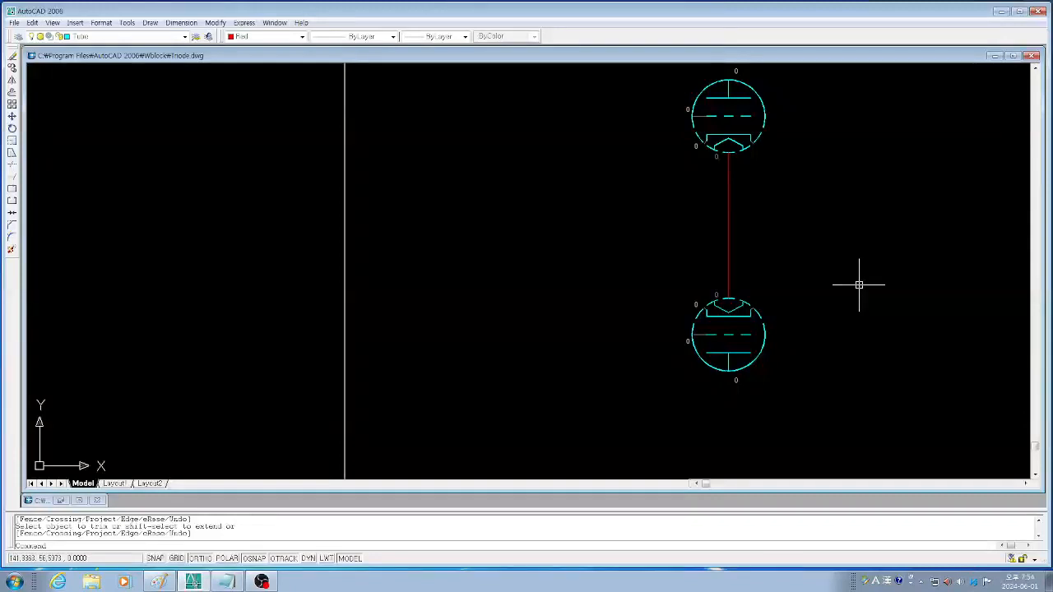
Draw a horizontal line about 55 units long to the right from the midpoint of the vertical line between the tubes.
{"action": "type", "text": "l LINE Specify first point:"}
{"action": "key", "text": "Return"}
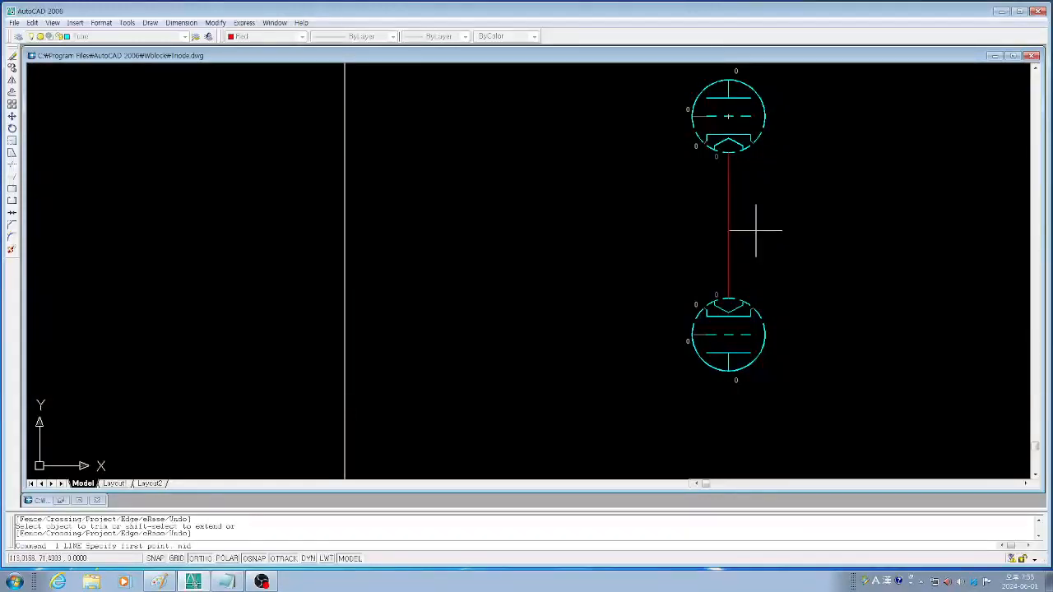
{"action": "key", "text": "Return"}
{"action": "left_click", "coordinate": [729, 227]}
{"action": "left_click", "coordinate": [936, 247]}
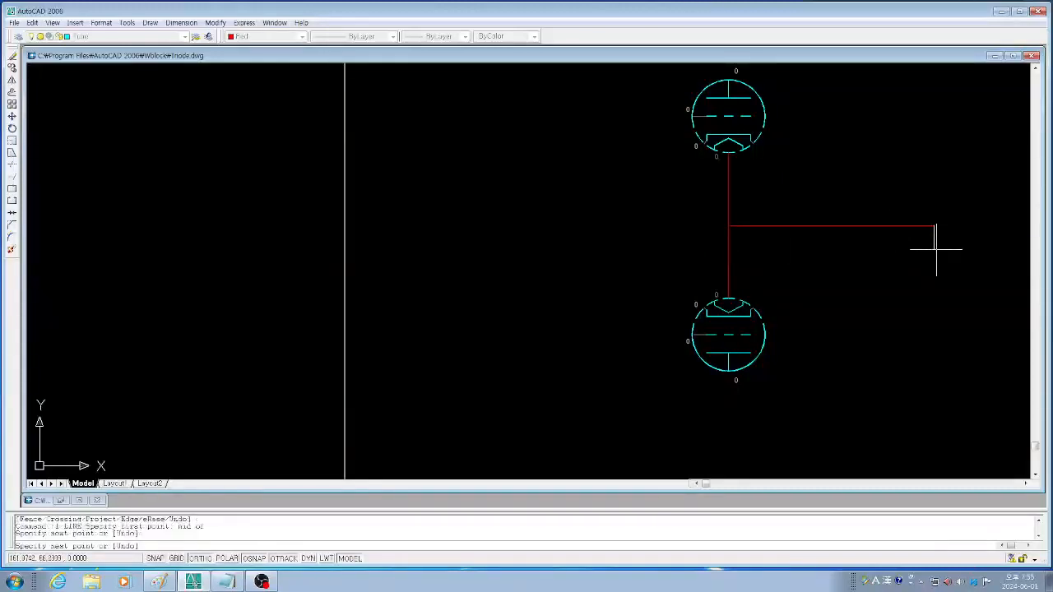
{"action": "key", "text": "Return"}
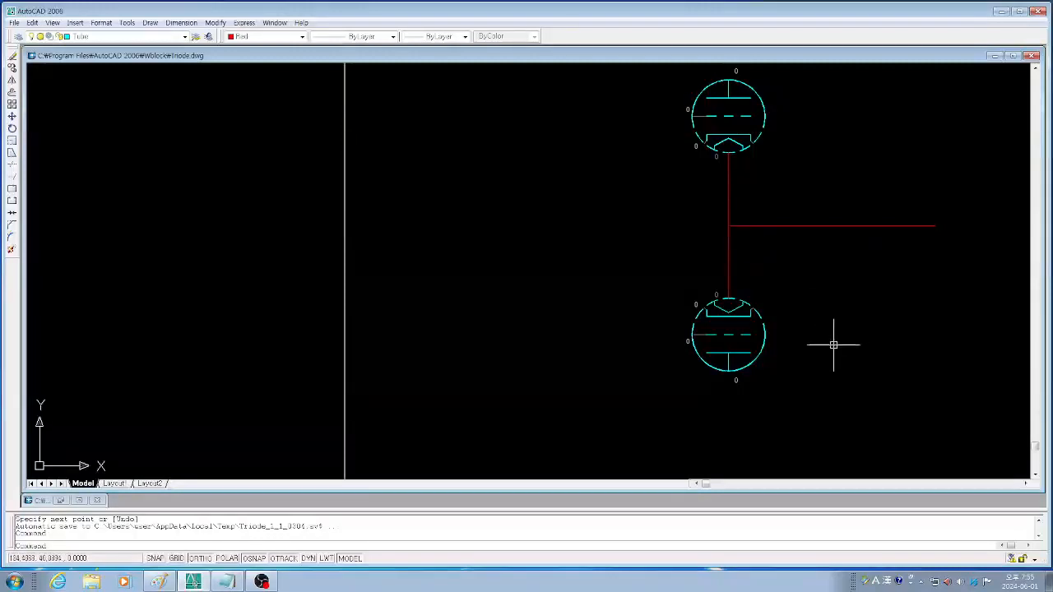
Start a Write Block and window-select both tubes with their pin labels as its objects, leaving out the red lines.
{"action": "scroll", "coordinate": [835, 370], "scroll_direction": "down", "scroll_amount": 1}
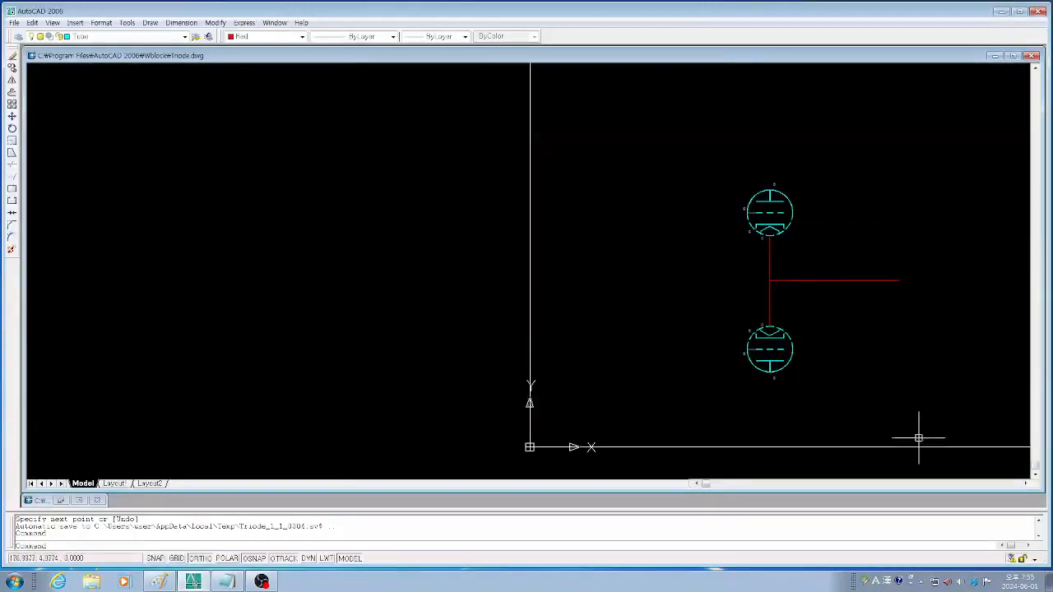
{"action": "scroll", "coordinate": [890, 366], "scroll_direction": "up", "scroll_amount": 1}
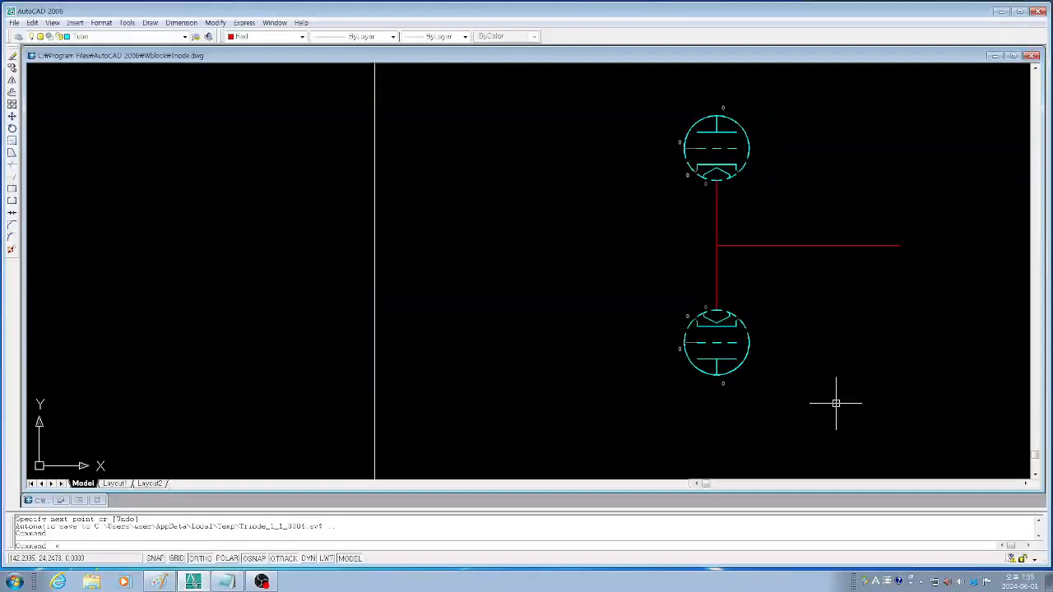
{"action": "key", "text": "Return"}
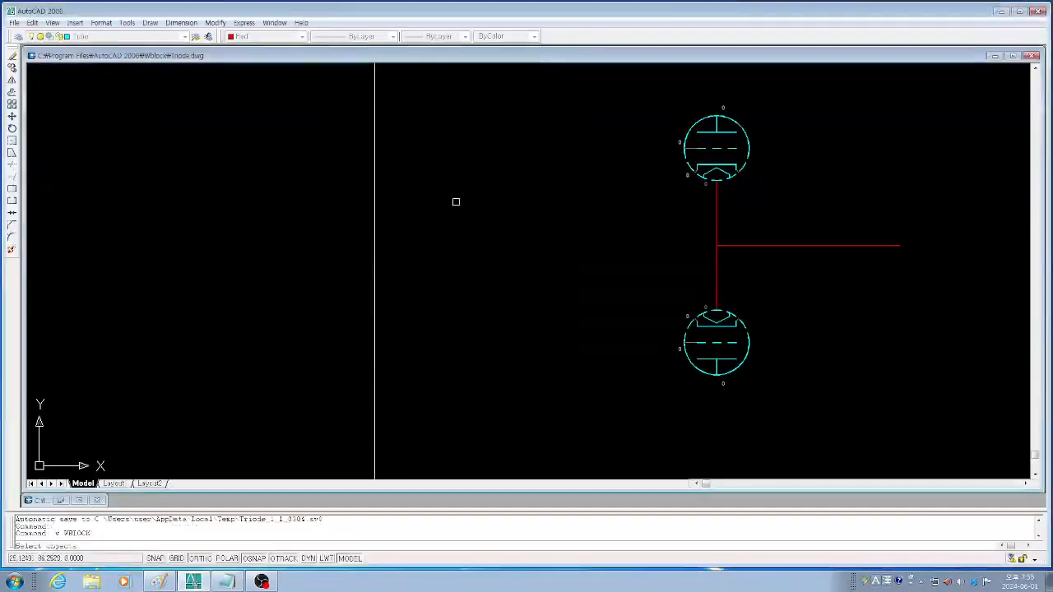
{"action": "left_click", "coordinate": [457, 202]}
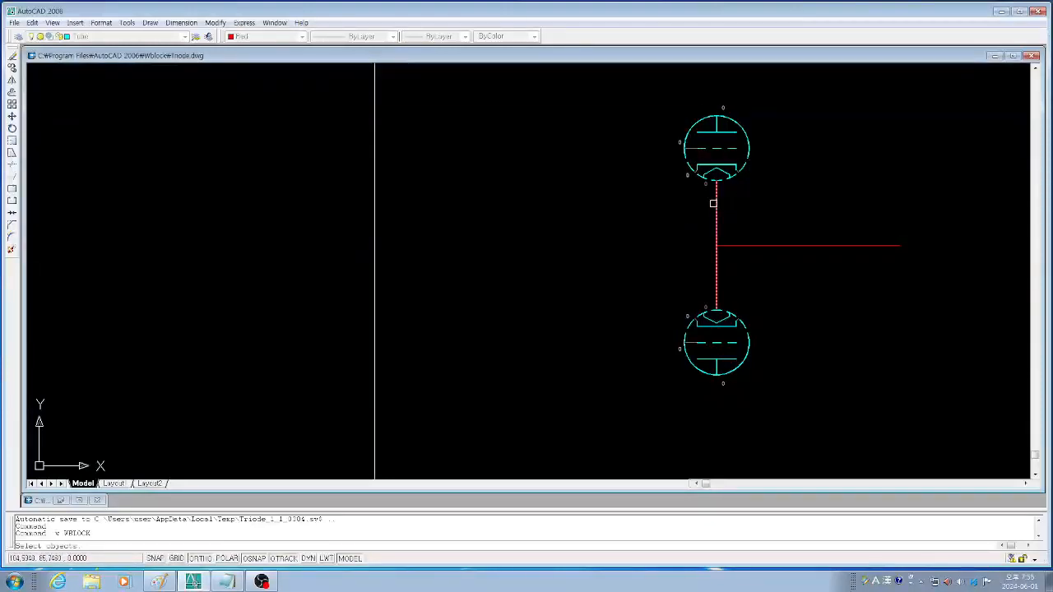
{"action": "type", "text": "w"}
{"action": "key", "text": "Return"}
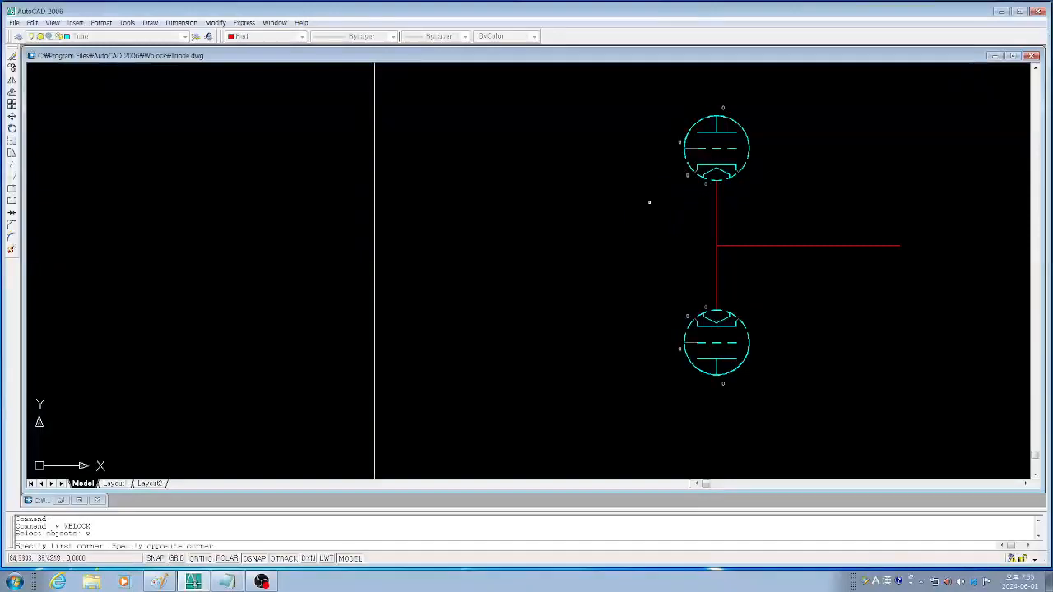
{"action": "left_click", "coordinate": [649, 204]}
{"action": "left_click", "coordinate": [783, 86]}
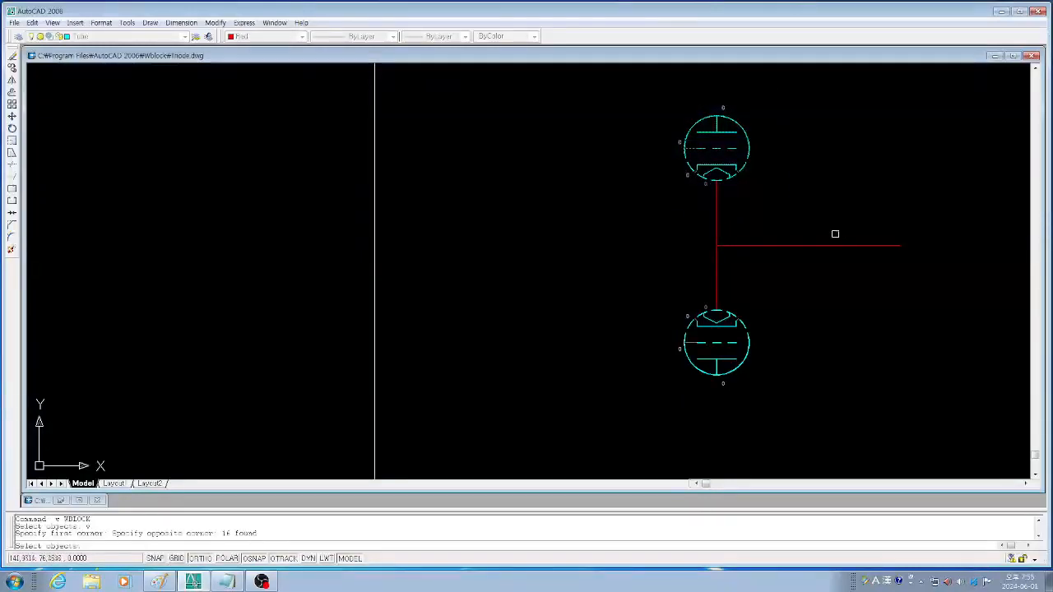
{"action": "type", "text": "w"}
{"action": "key", "text": "Return"}
{"action": "left_click", "coordinate": [656, 417]}
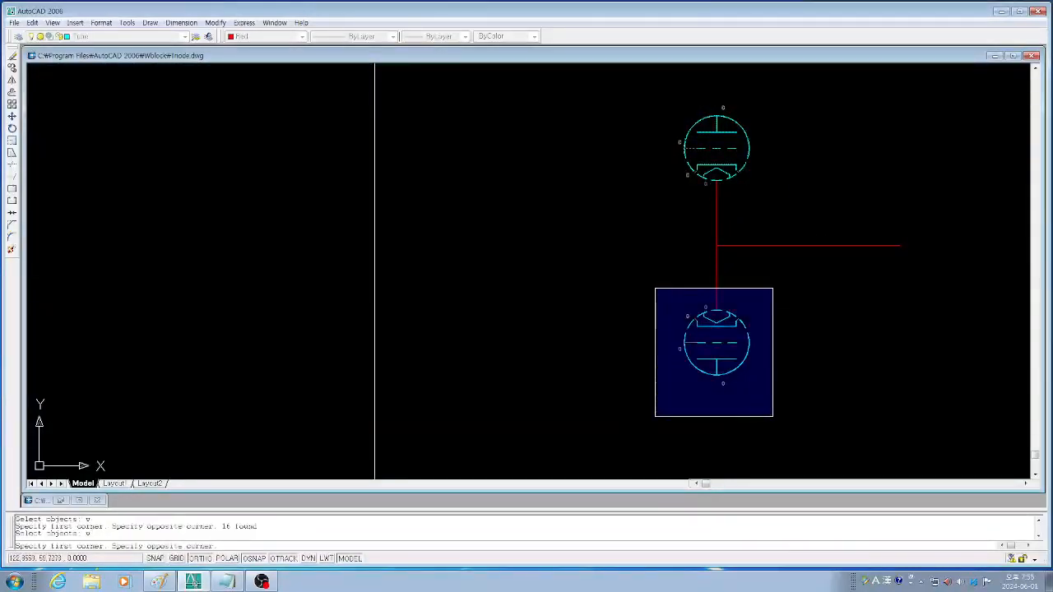
{"action": "left_click", "coordinate": [774, 288]}
{"action": "key", "text": "Return"}
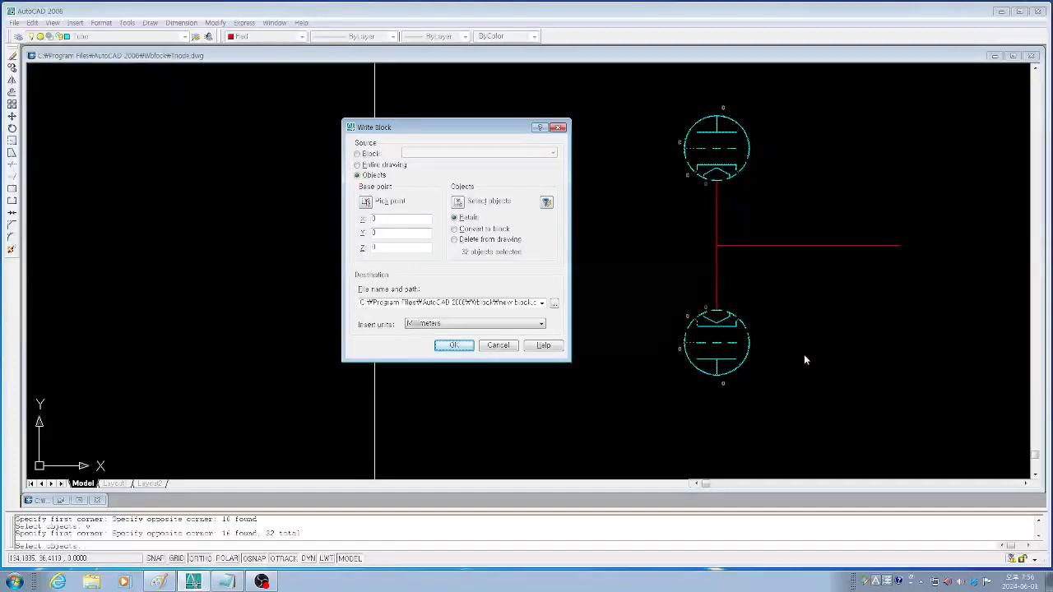
Set the base point where the red lines meet between the tubes and write the block file as Triode-D-Ver.dwg.
{"action": "left_click", "coordinate": [367, 203]}
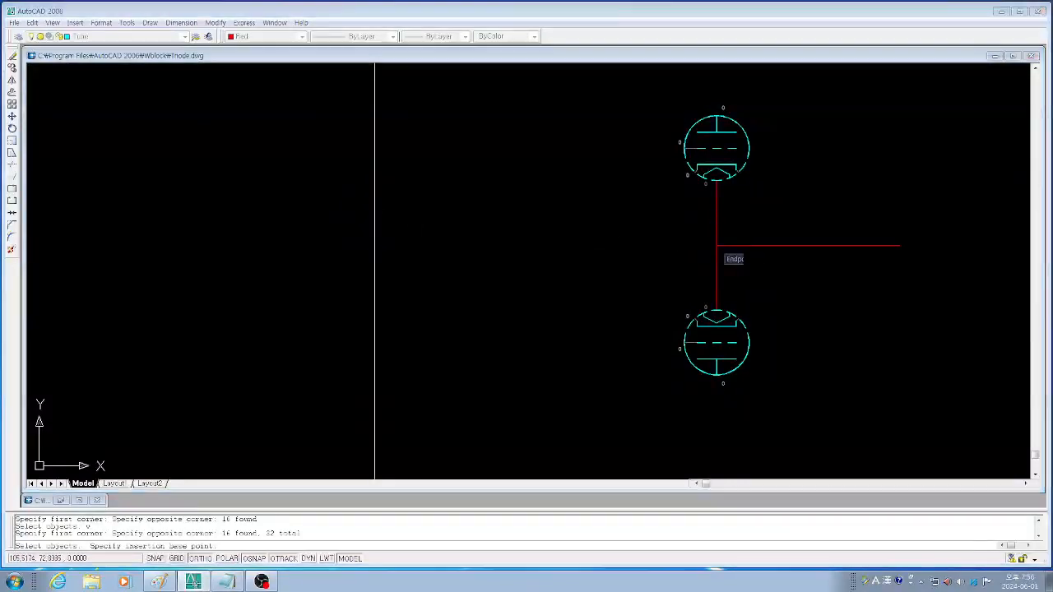
{"action": "left_click", "coordinate": [717, 245]}
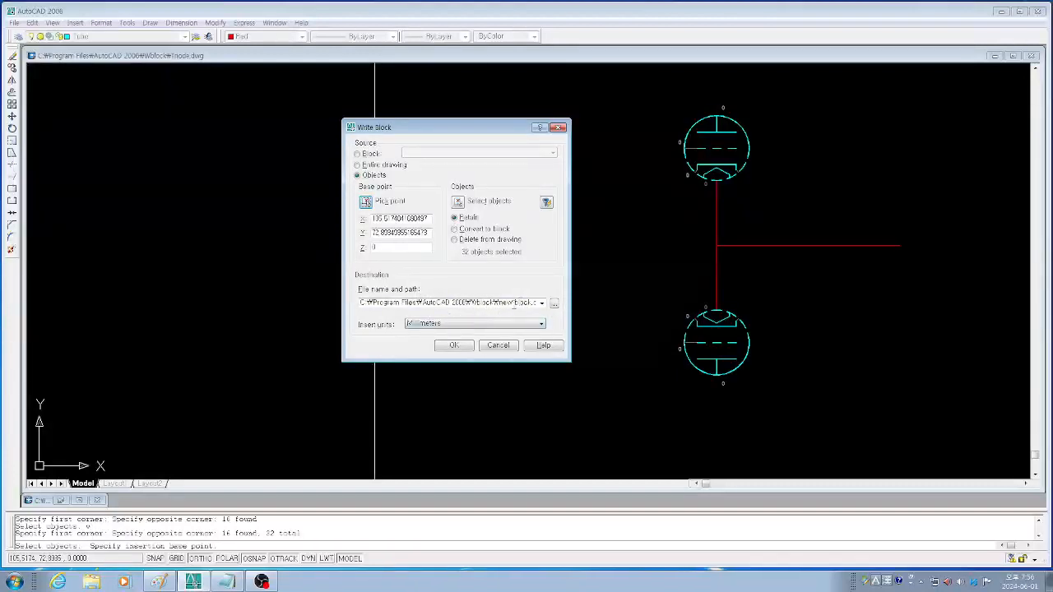
{"action": "left_click", "coordinate": [497, 302]}
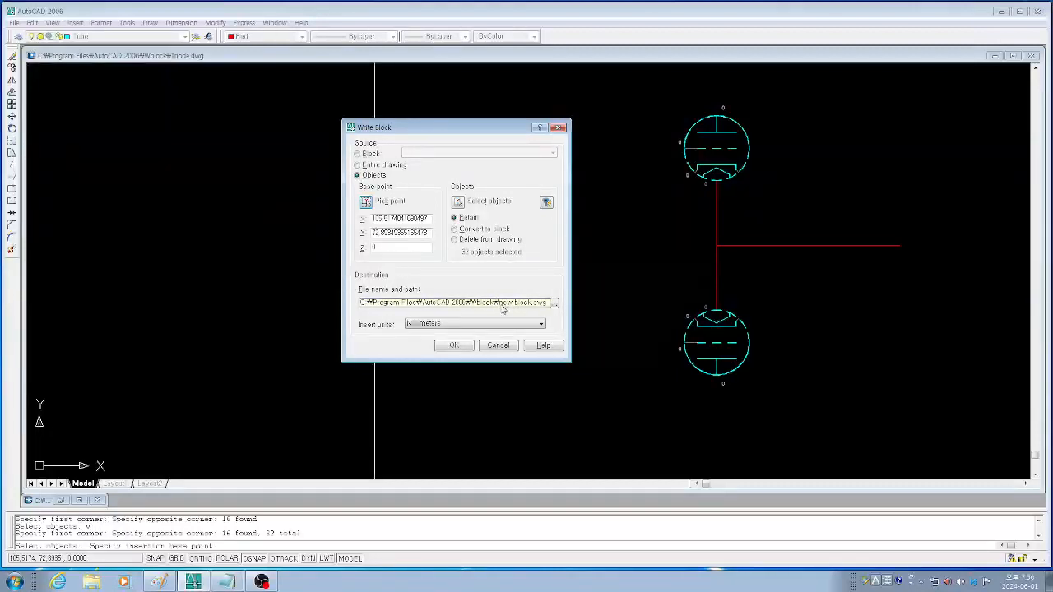
{"action": "left_click", "coordinate": [502, 306]}
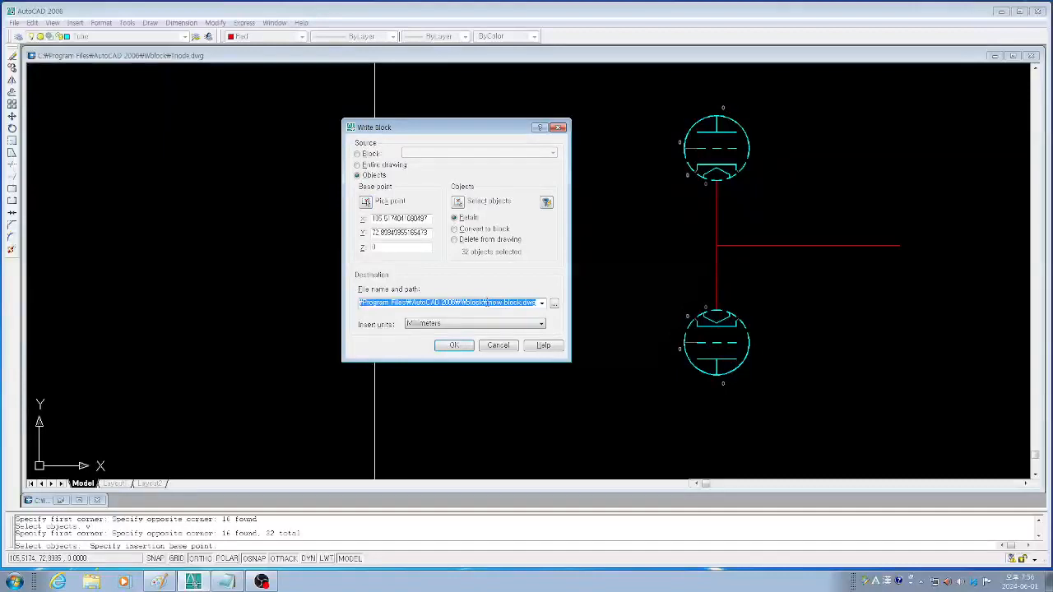
{"action": "left_click_drag", "start_coordinate": [489, 302], "coordinate": [521, 305]}
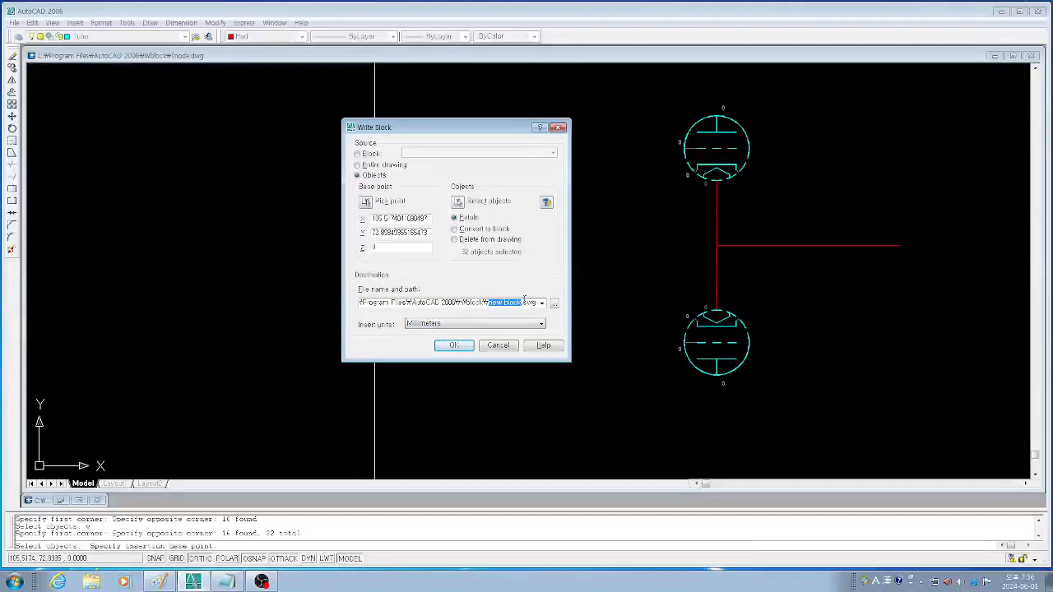
{"action": "type", "text": "Triode-"}
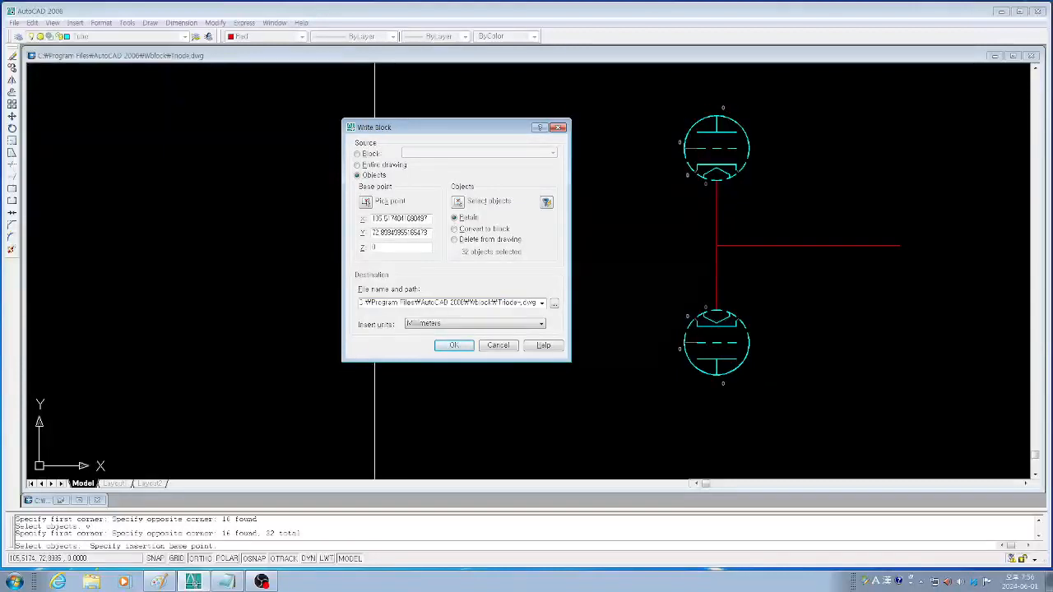
{"action": "type", "text": "C-Vert"}
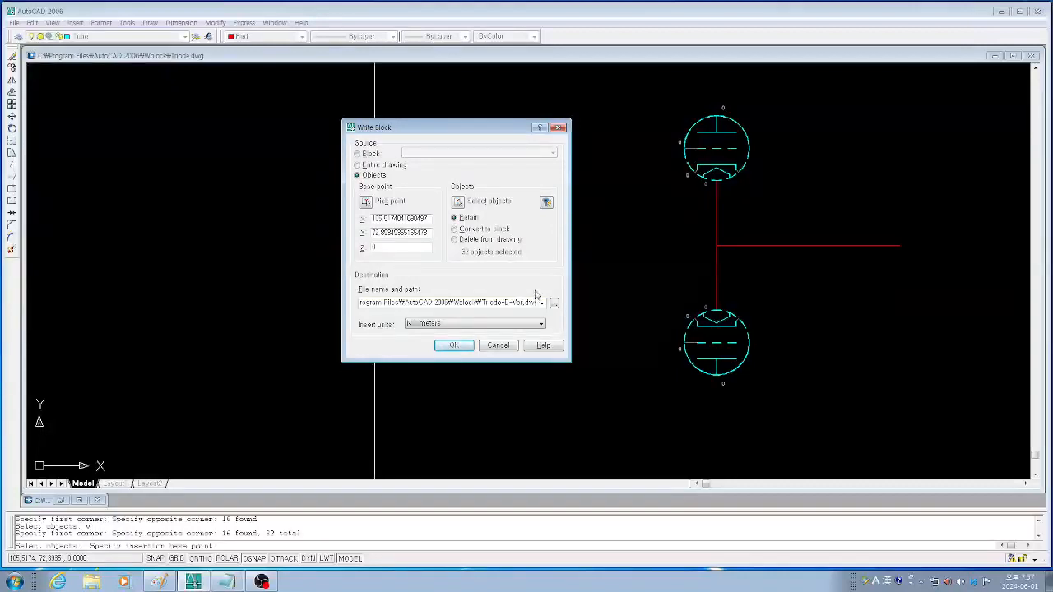
{"action": "left_click", "coordinate": [456, 347]}
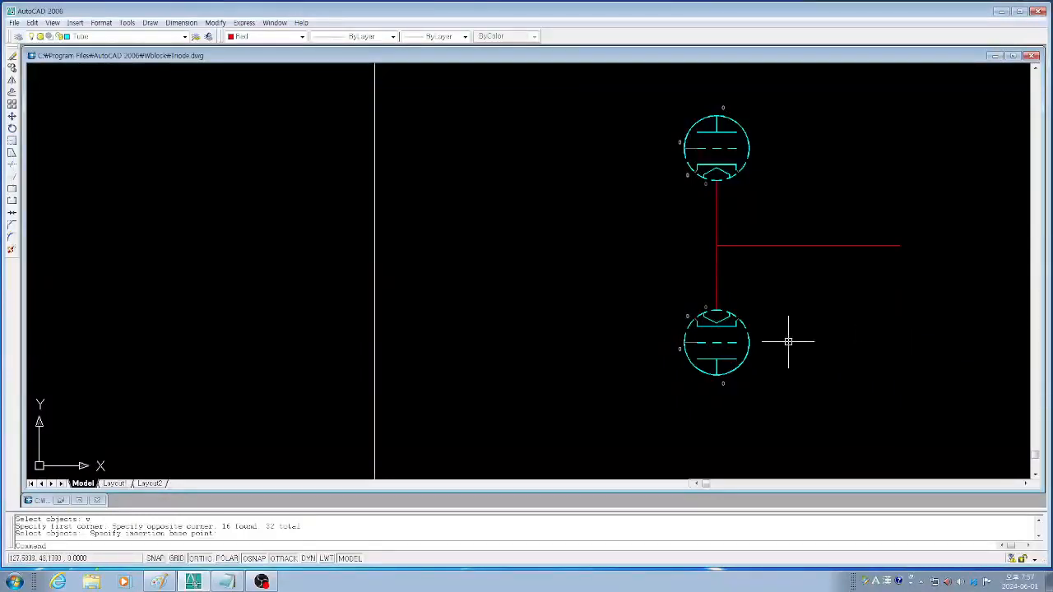
Copy the sheet border from its lower-left corner to its lower-right corner, placing a second sheet directly beside the first.
{"action": "scroll", "coordinate": [788, 342], "scroll_direction": "down", "scroll_amount": 2}
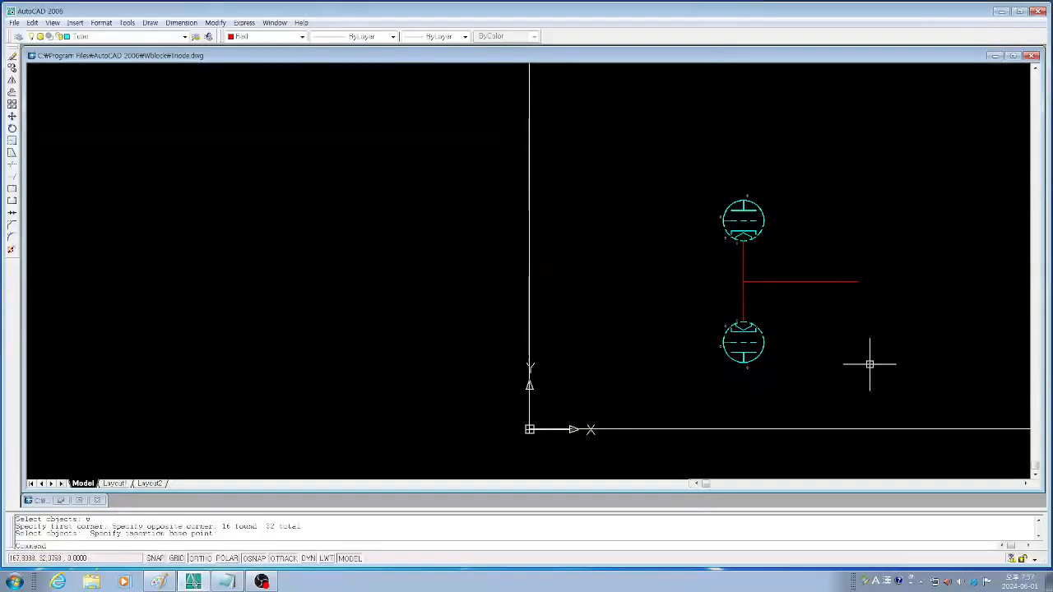
{"action": "scroll", "coordinate": [870, 365], "scroll_direction": "down", "scroll_amount": 2}
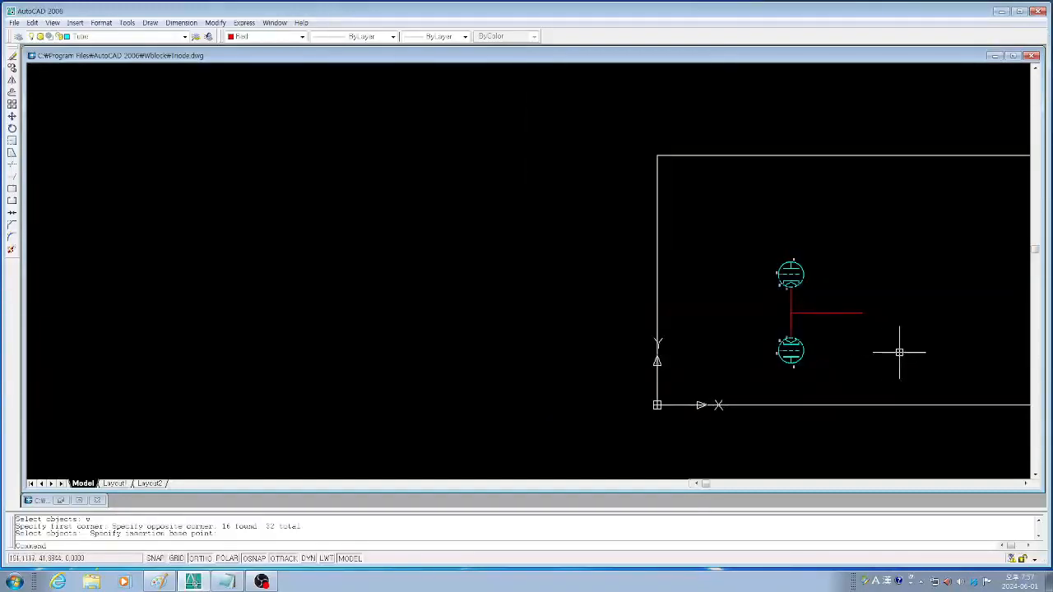
{"action": "type", "text": "p"}
{"action": "key", "text": "Return"}
{"action": "mouse_move", "coordinate": [948, 320]}
{"action": "left_mouse_down"}
{"action": "mouse_move", "coordinate": [502, 339]}
{"action": "mouse_move", "coordinate": [445, 297]}
{"action": "left_mouse_up"}
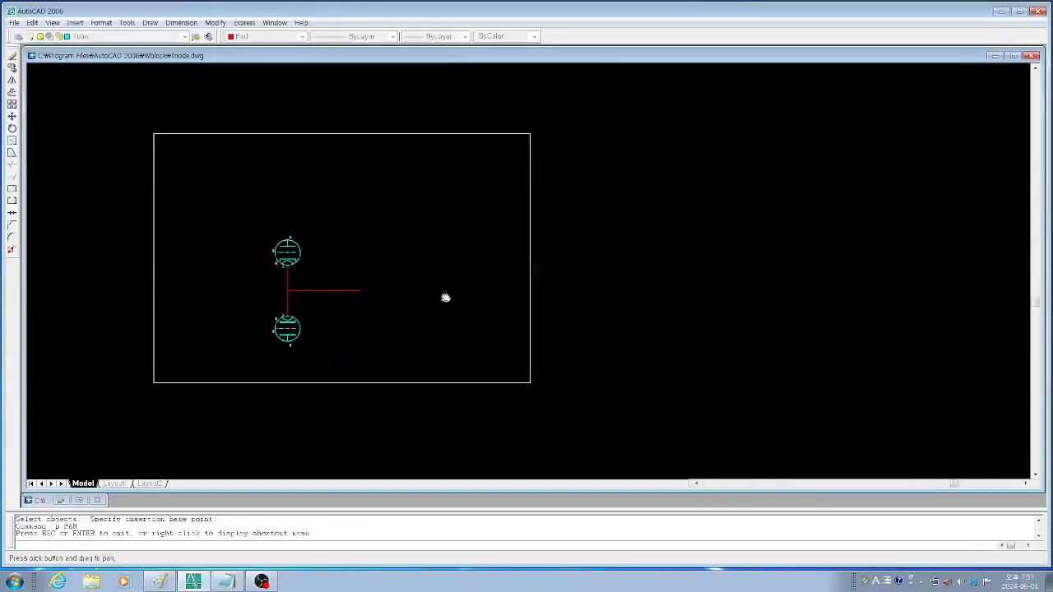
{"action": "key", "text": "Escape"}
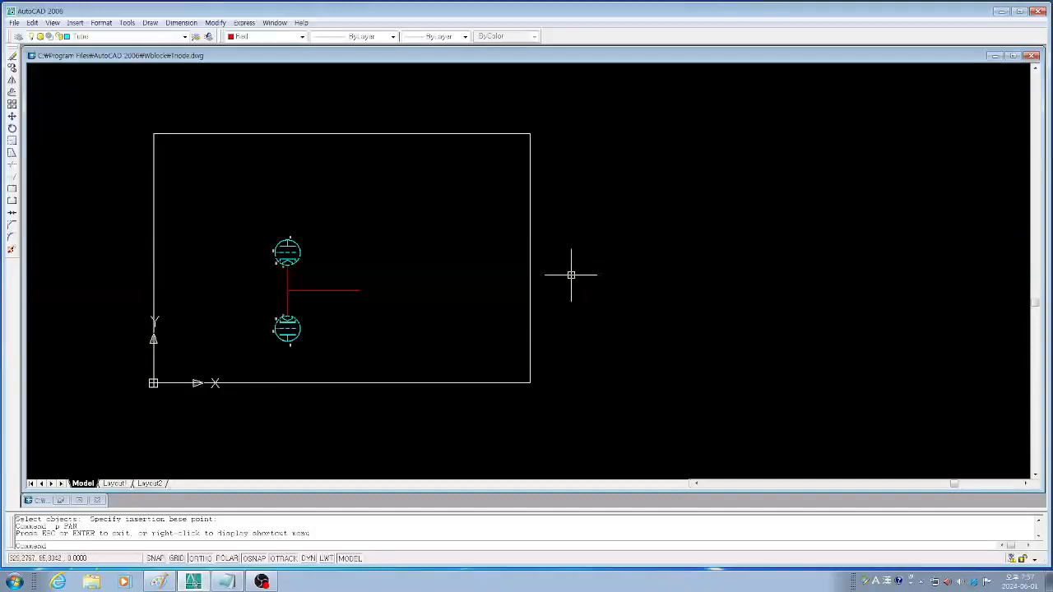
{"action": "type", "text": "cp"}
{"action": "key", "text": "Return"}
{"action": "left_click", "coordinate": [557, 321]}
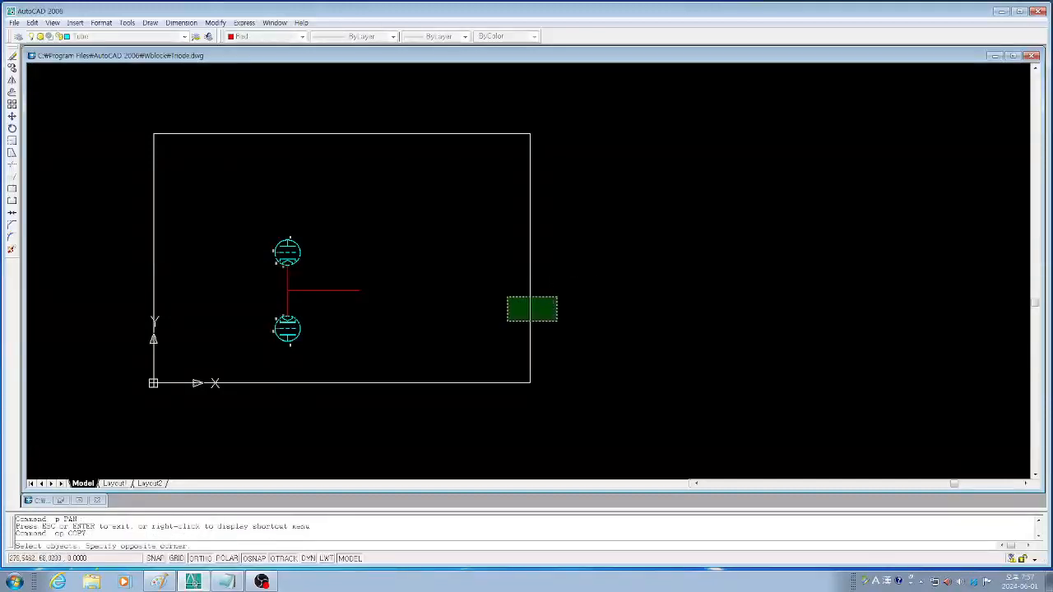
{"action": "left_click", "coordinate": [496, 308]}
{"action": "key", "text": "Return"}
{"action": "left_click", "coordinate": [153, 382]}
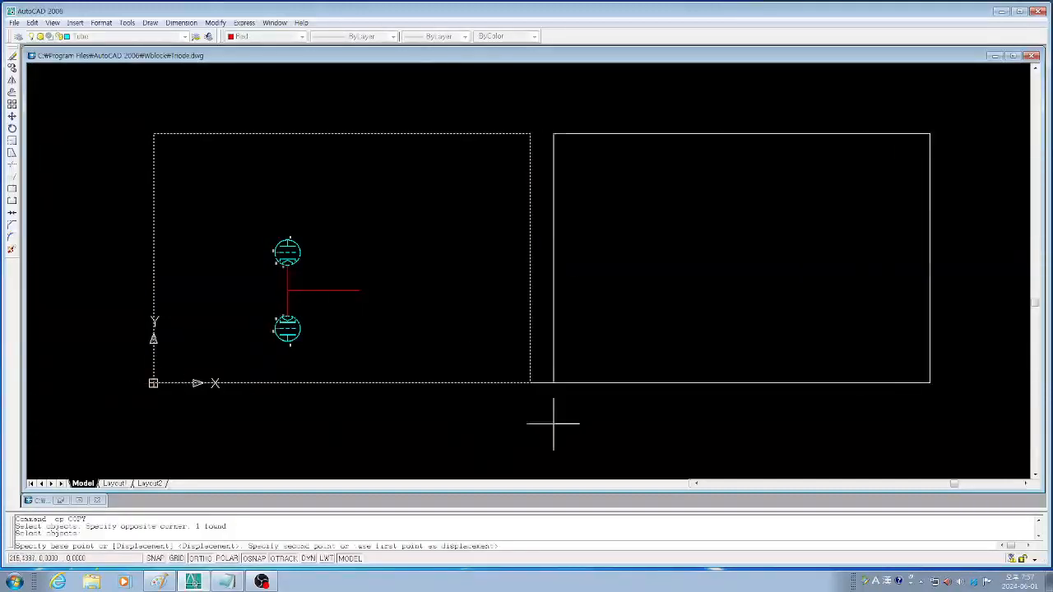
{"action": "left_click", "coordinate": [530, 383]}
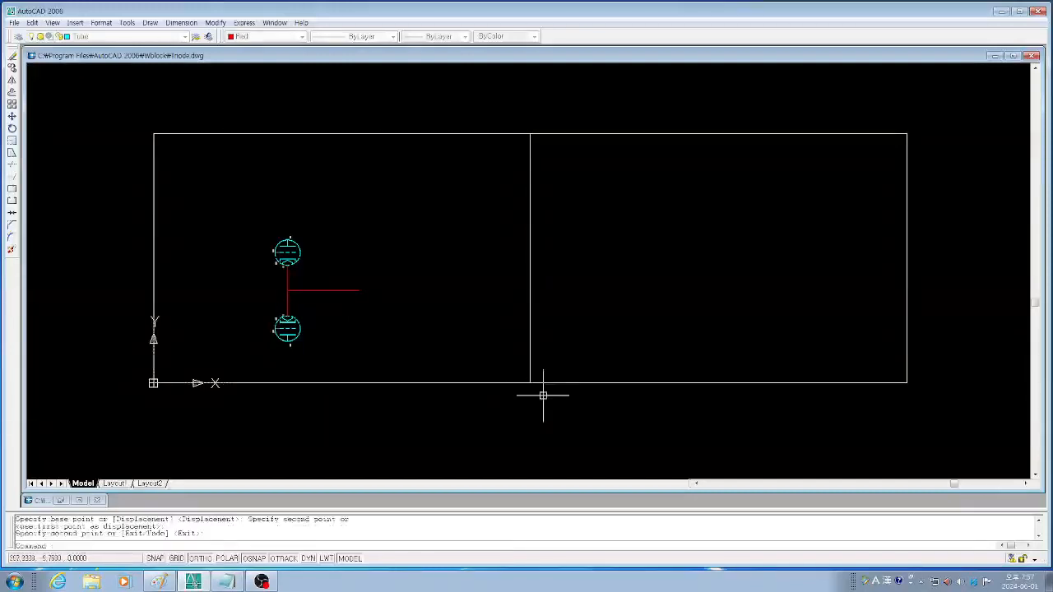
{"action": "key", "text": "Return"}
Draw a red horizontal line across the middle of the second sheet and a vertical line crossing it near its left end.
{"action": "type", "text": "l"}
{"action": "key", "text": "Return"}
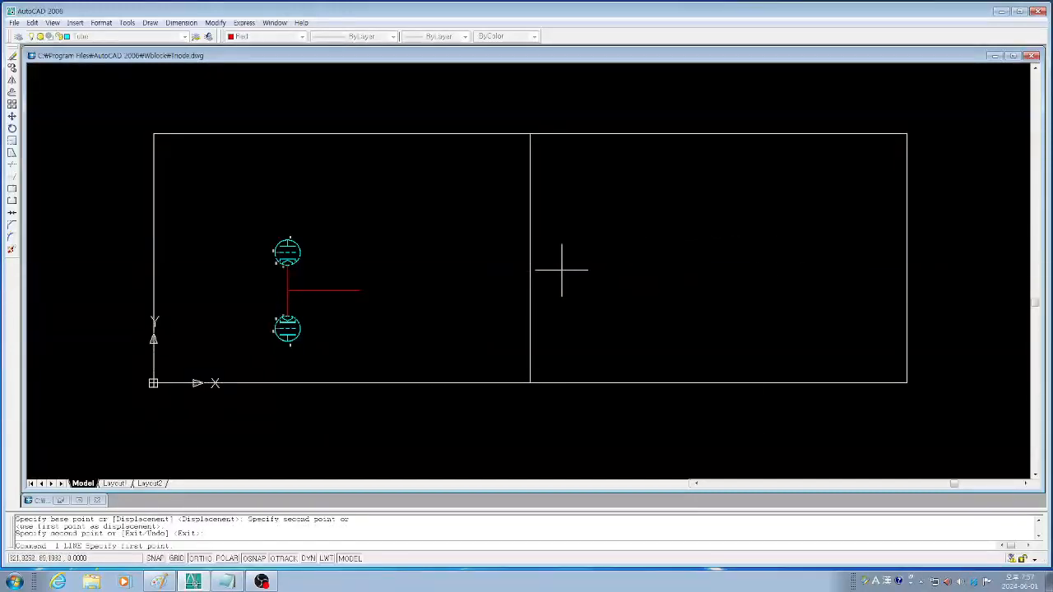
{"action": "left_click", "coordinate": [565, 258]}
{"action": "left_click", "coordinate": [891, 258]}
{"action": "key", "text": "Return"}
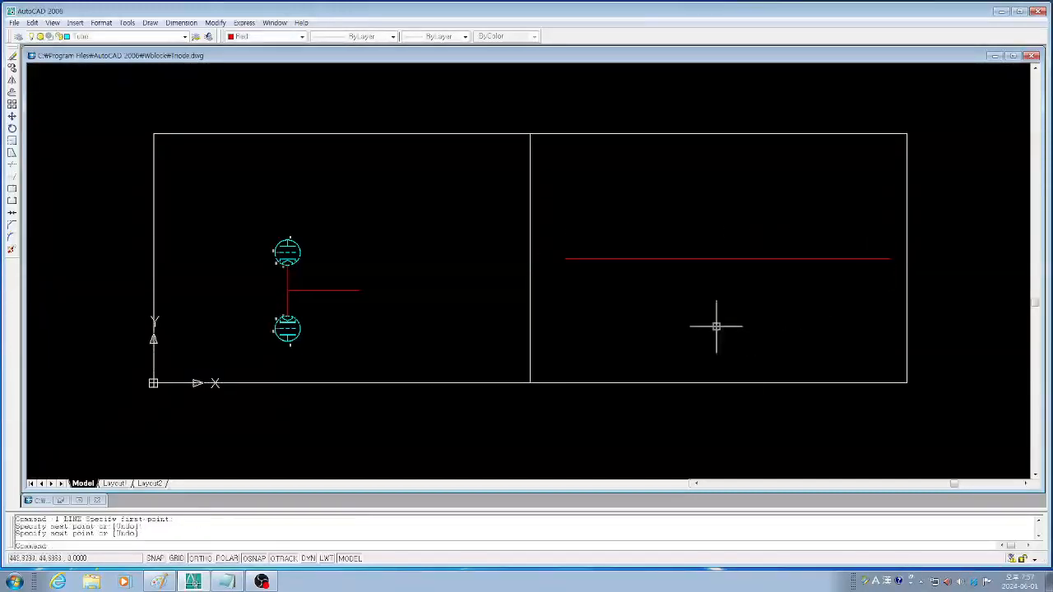
{"action": "key", "text": "Return"}
{"action": "left_click", "coordinate": [622, 362]}
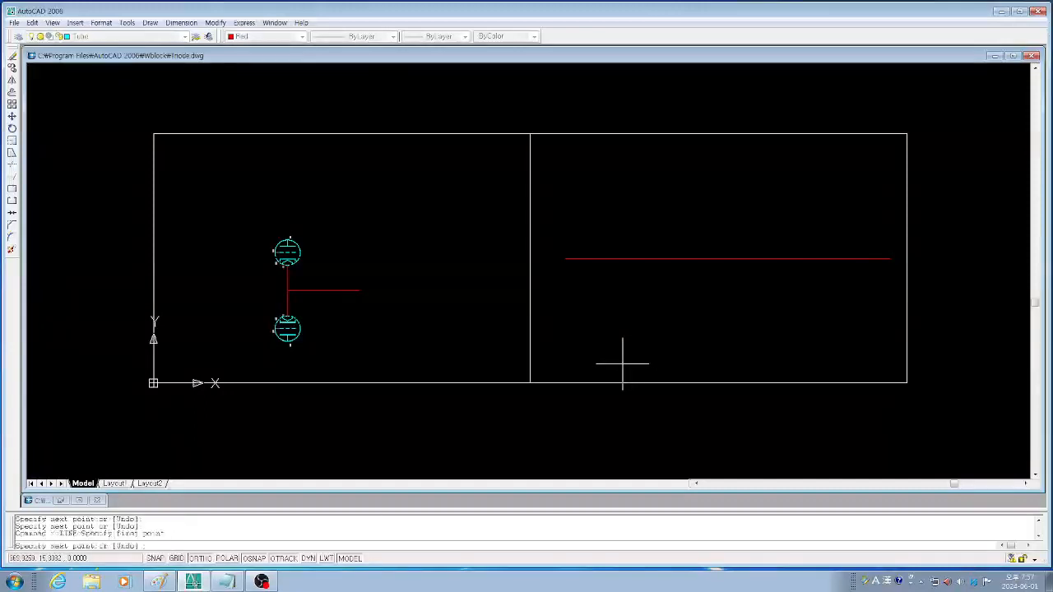
{"action": "left_click", "coordinate": [635, 156]}
{"action": "key", "text": "Return"}
Offset the vertical red line on the second sheet 40 units to the right.
{"action": "type", "text": "o"}
{"action": "key", "text": "Return"}
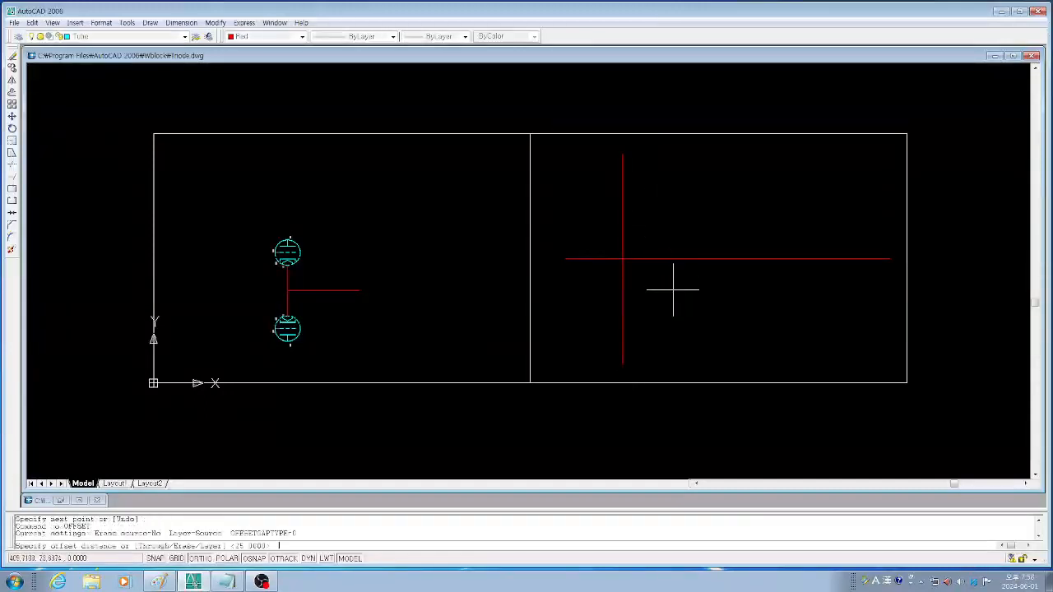
{"action": "type", "text": "40"}
{"action": "key", "text": "Return"}
{"action": "left_click", "coordinate": [622, 285]}
{"action": "left_click", "coordinate": [757, 301]}
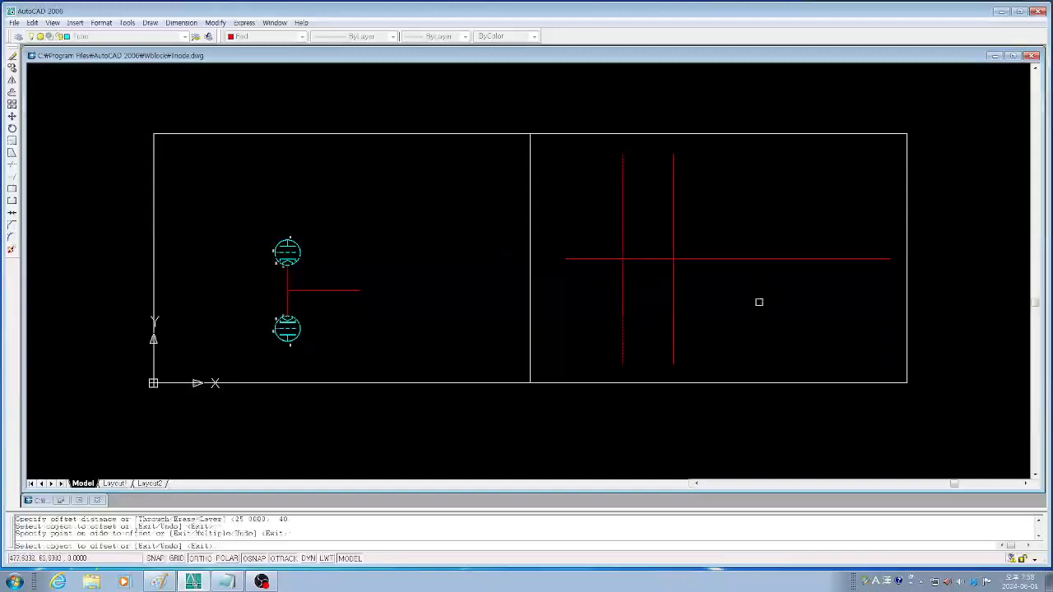
{"action": "key", "text": "Return"}
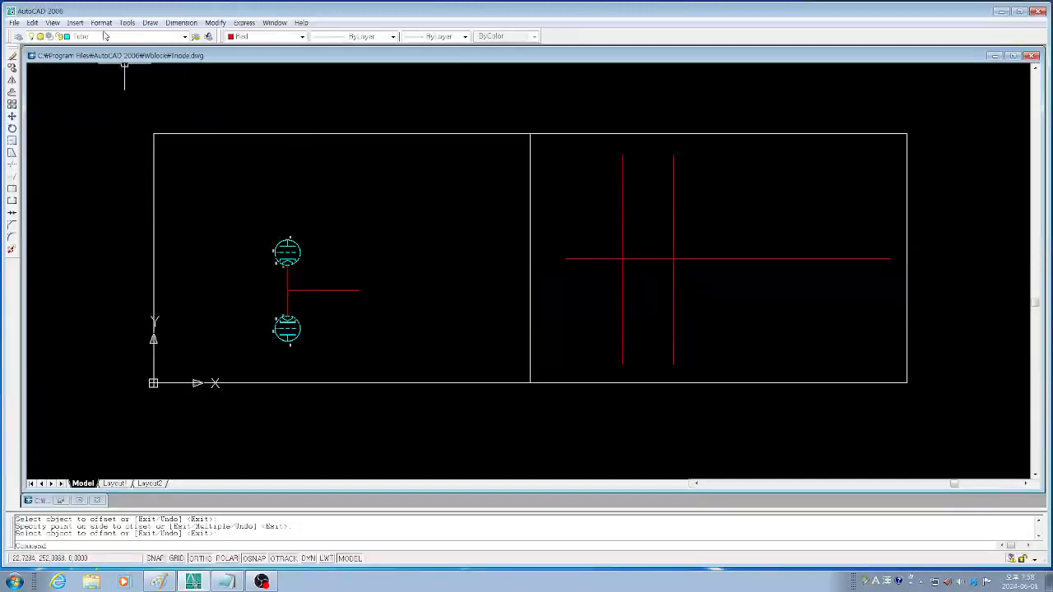
Set the current object colour to ByLayer.
{"action": "left_click", "coordinate": [302, 36]}
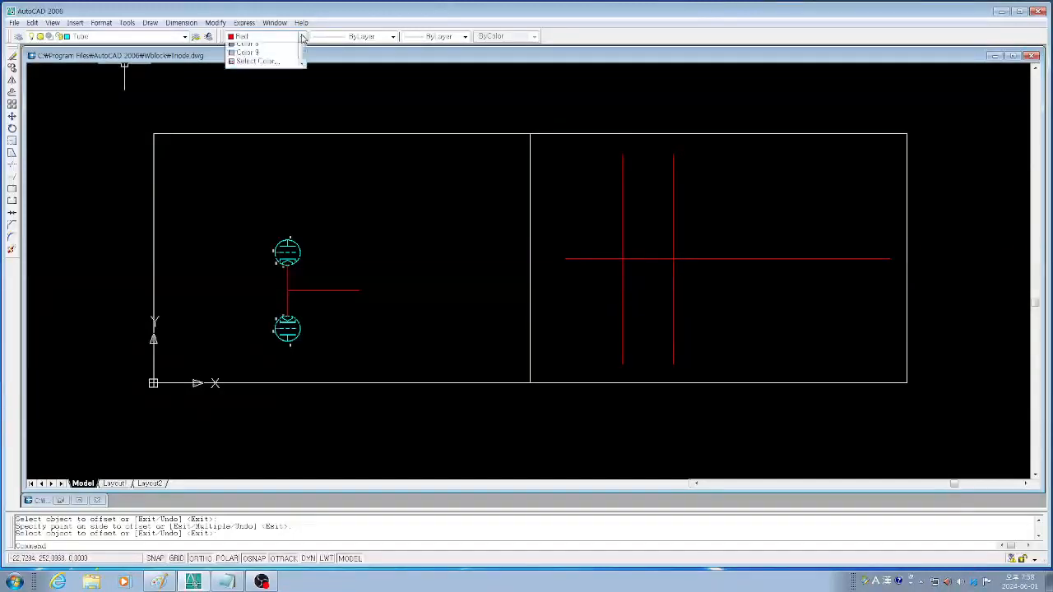
{"action": "left_click_drag", "start_coordinate": [302, 99], "coordinate": [305, 53]}
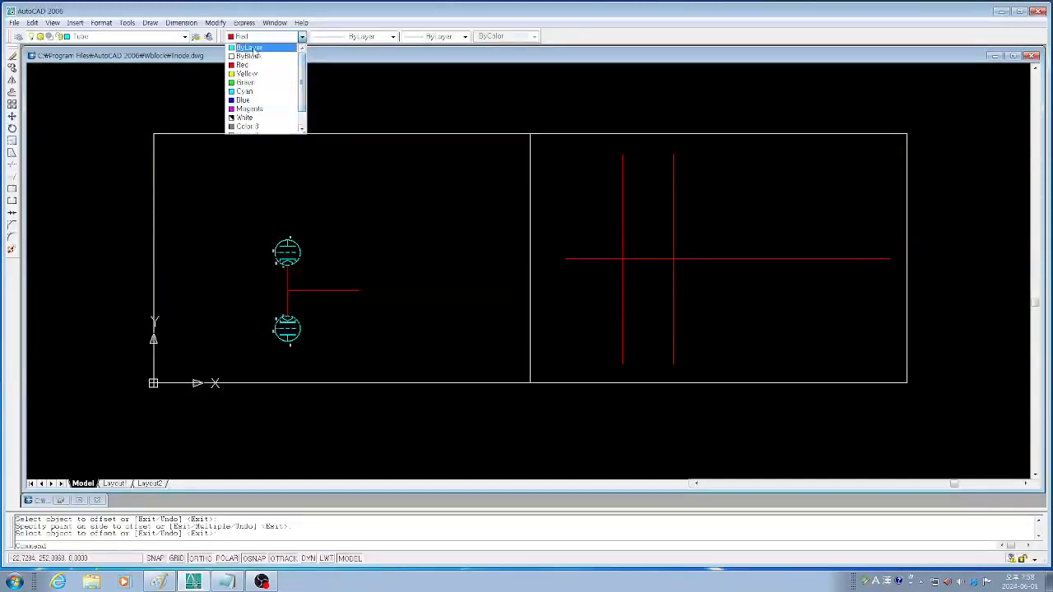
{"action": "left_click", "coordinate": [252, 49]}
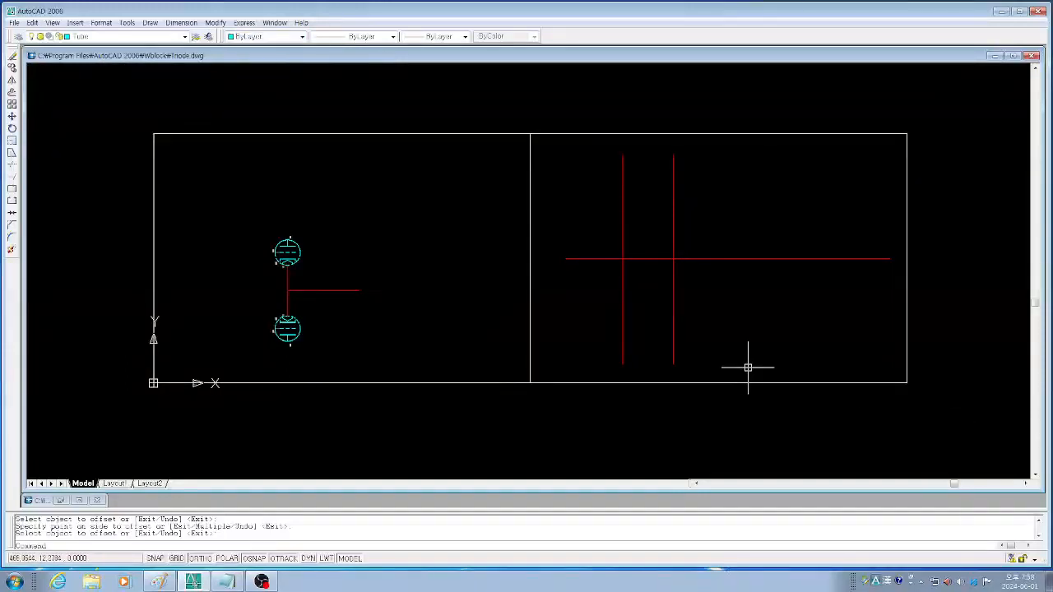
Insert the Triode-D-Hor block file at scale 1 where the first vertical line crosses the horizontal line on the second sheet.
{"action": "key", "text": "Return"}
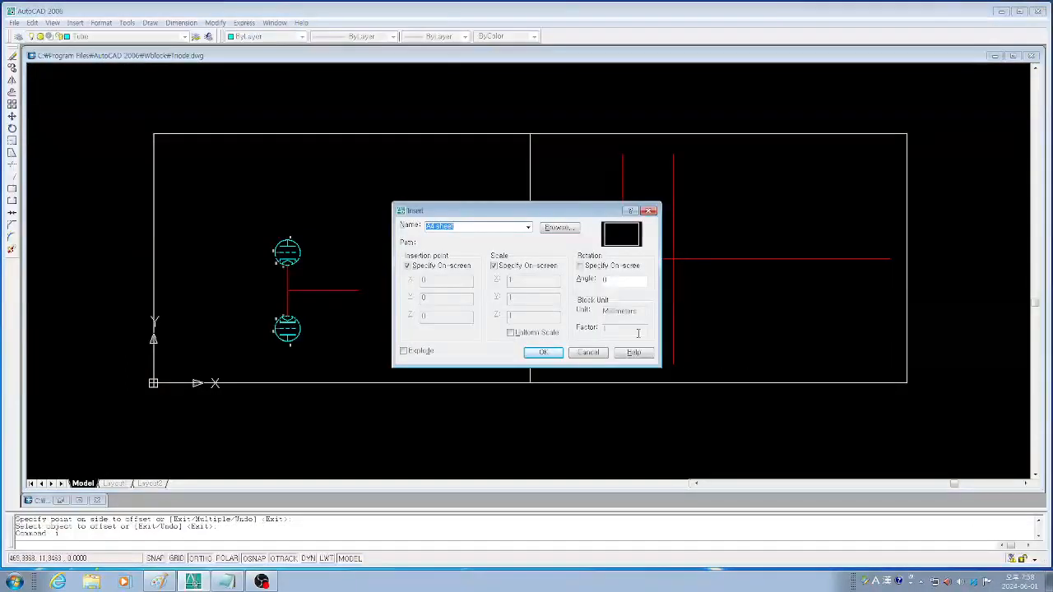
{"action": "left_click", "coordinate": [553, 228]}
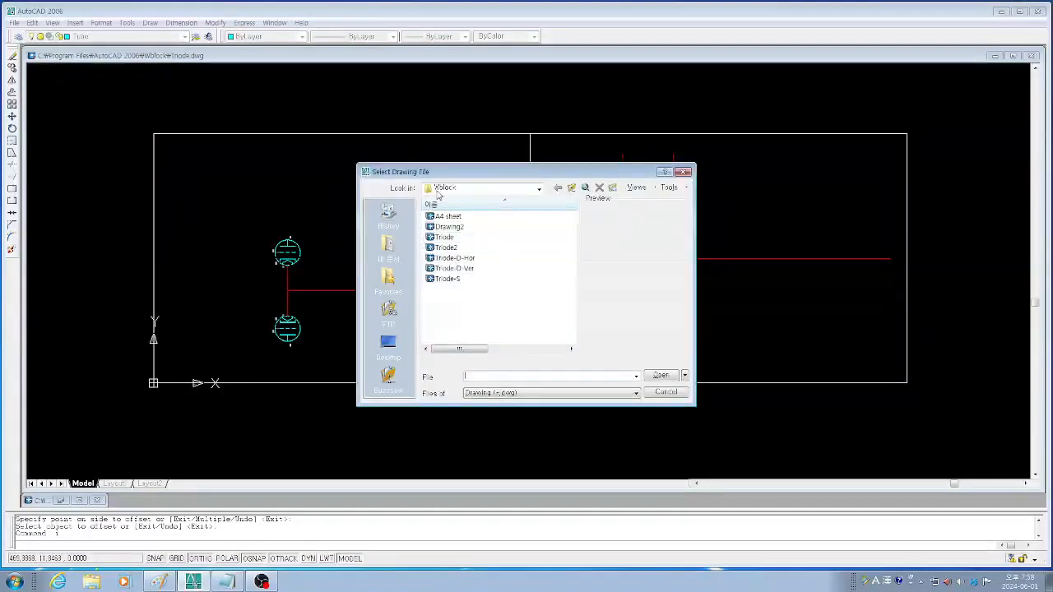
{"action": "left_click", "coordinate": [460, 258]}
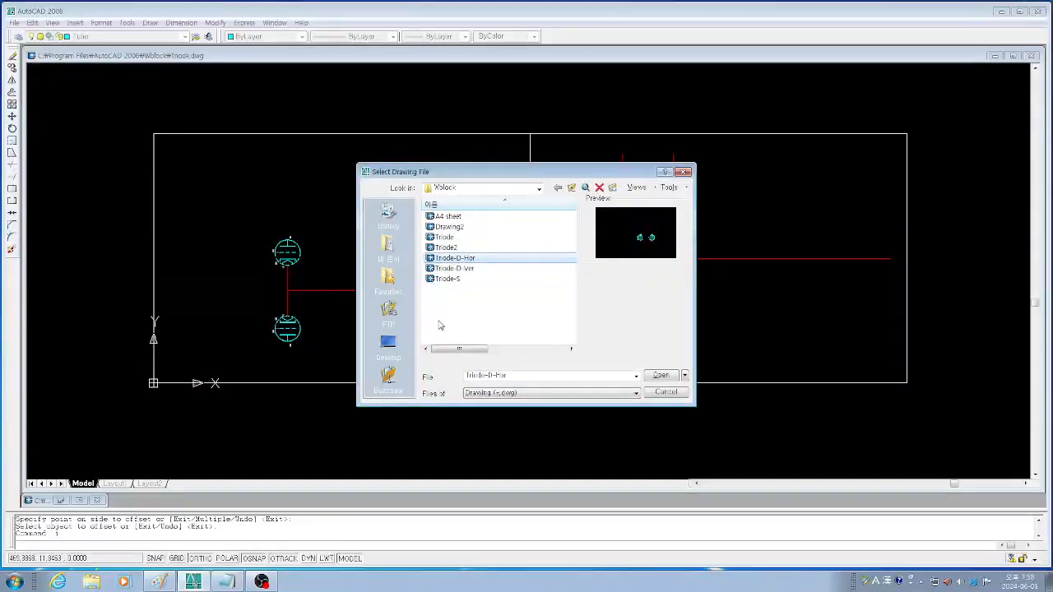
{"action": "left_click", "coordinate": [661, 376]}
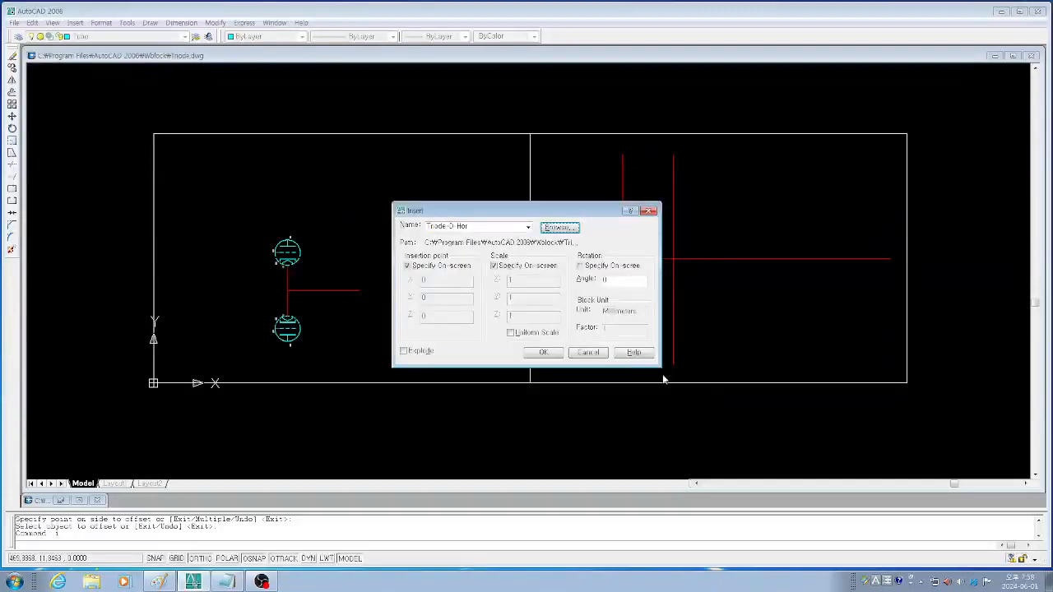
{"action": "left_click", "coordinate": [543, 353]}
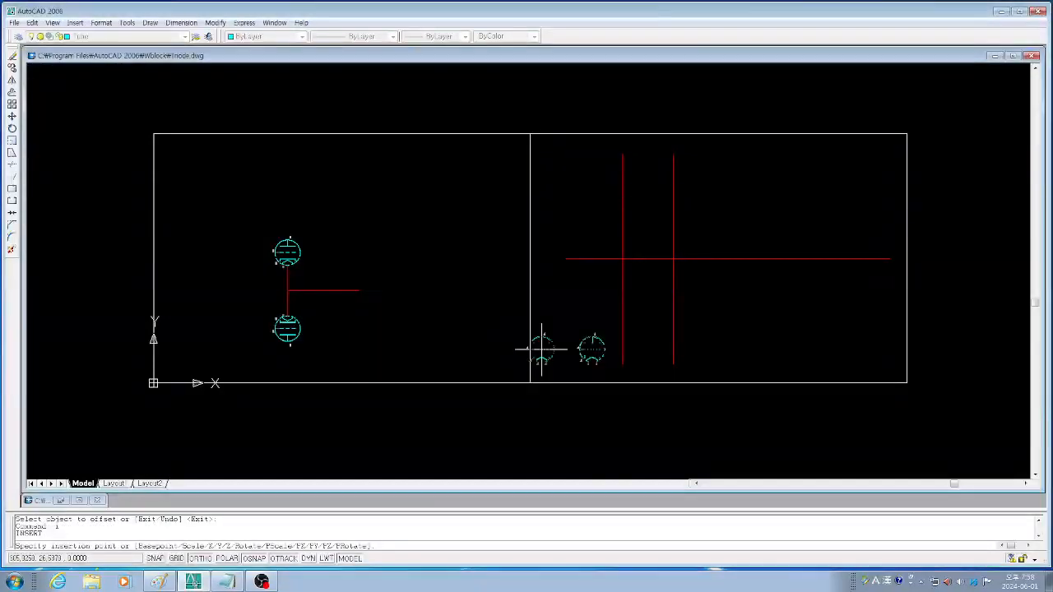
{"action": "left_click", "coordinate": [622, 258]}
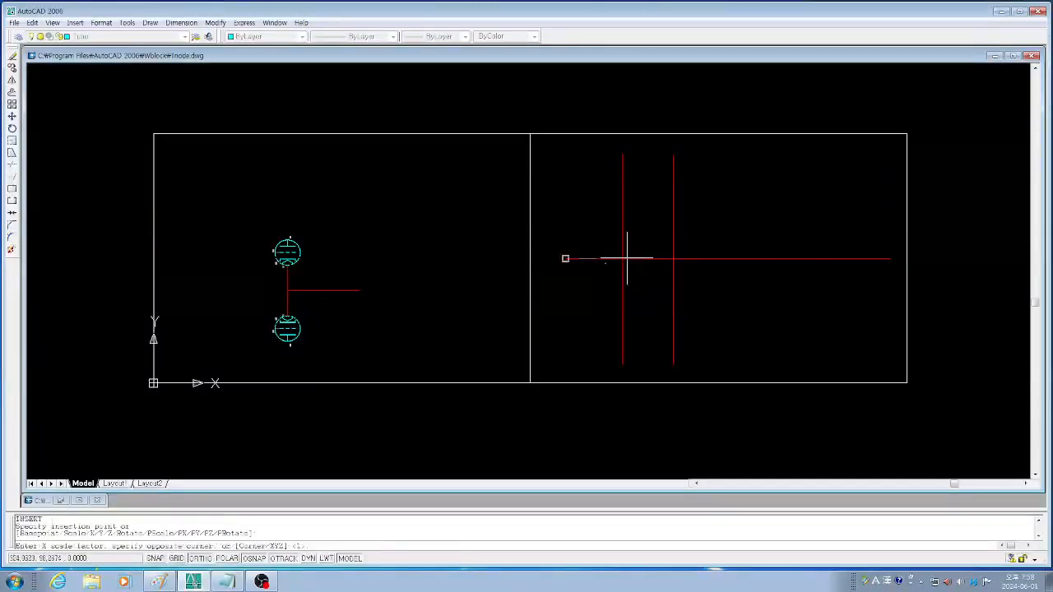
{"action": "key", "text": "Return"}
{"action": "key", "text": "Return"}
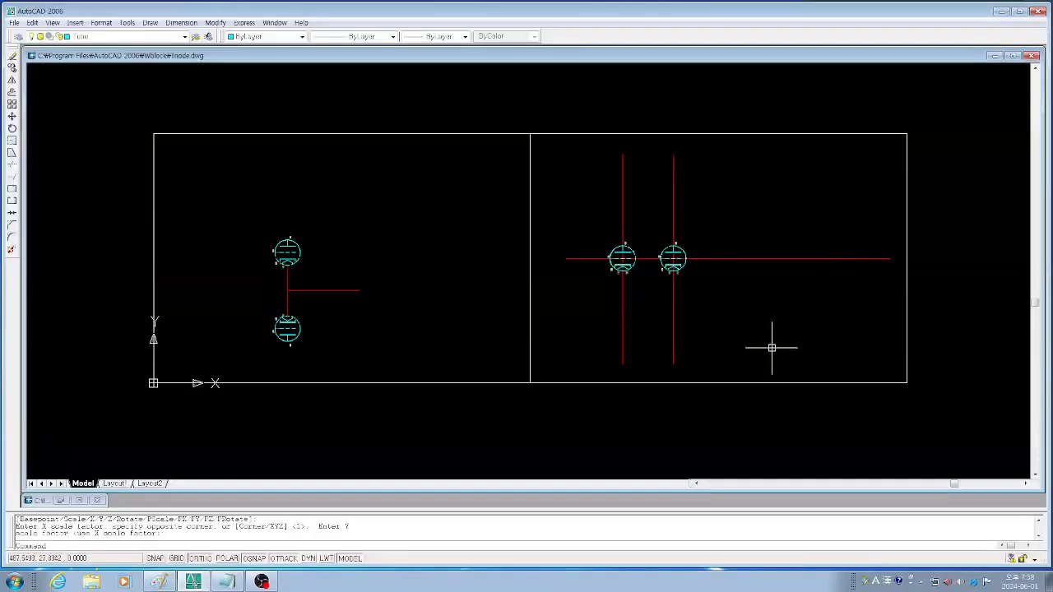
Offset the second vertical red line 50 units to the right.
{"action": "type", "text": "o"}
{"action": "key", "text": "Return"}
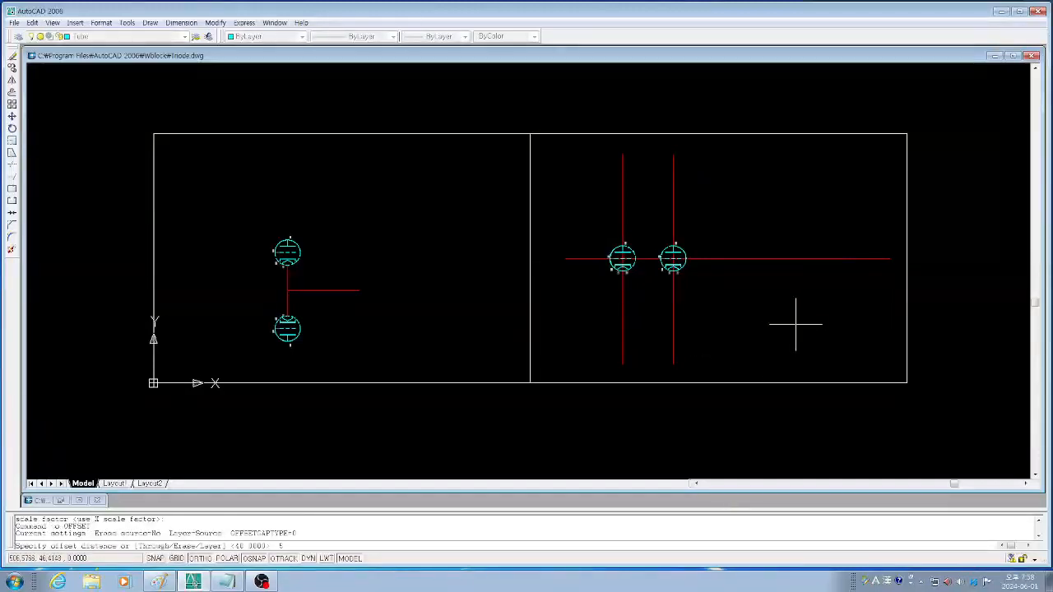
{"action": "type", "text": "50"}
{"action": "key", "text": "Return"}
{"action": "left_click", "coordinate": [673, 297]}
{"action": "left_click", "coordinate": [737, 296]}
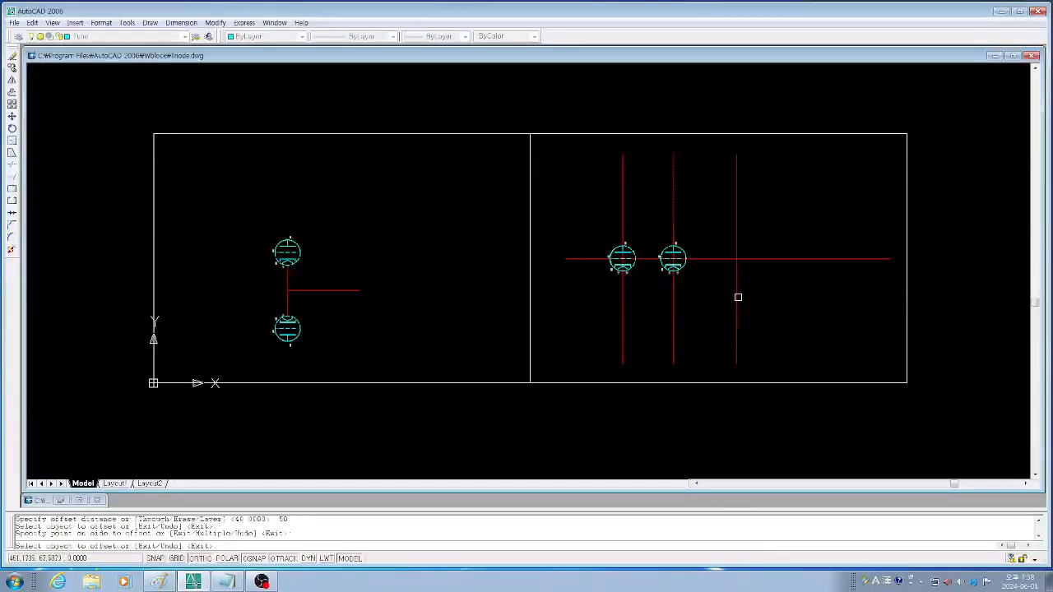
{"action": "key", "text": "Return"}
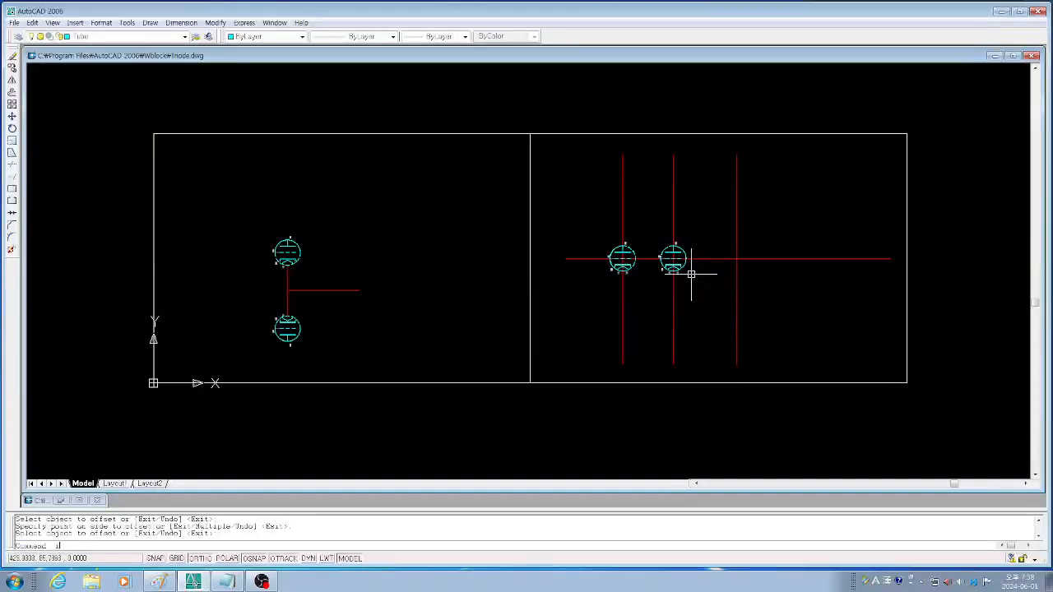
Insert the Triode-D-Ver block file at scale 1 where the third vertical line crosses the horizontal line on the second sheet.
{"action": "type", "text": "i"}
{"action": "key", "text": "Return"}
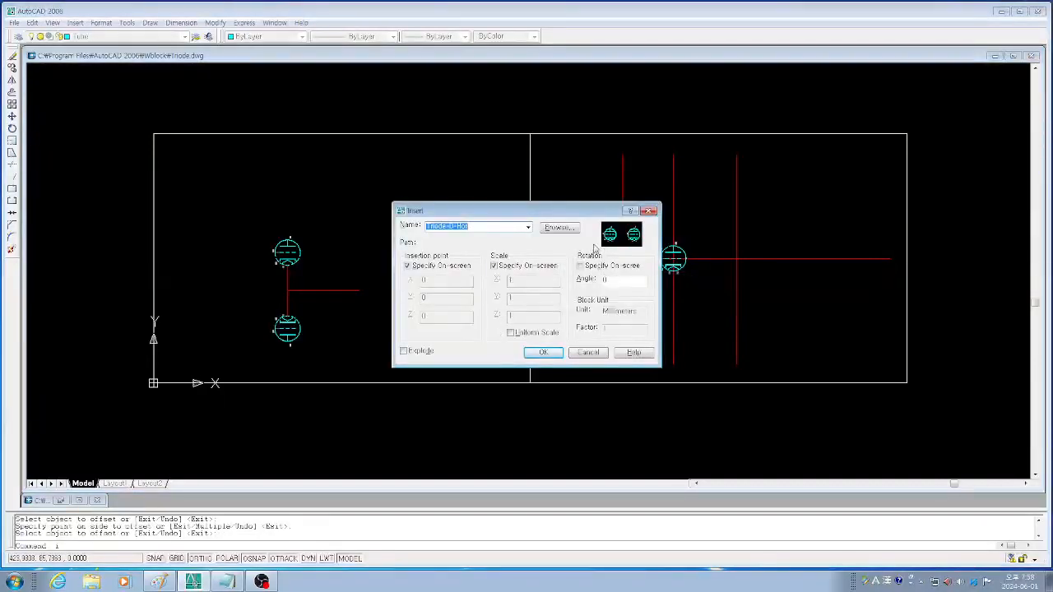
{"action": "left_click", "coordinate": [556, 228]}
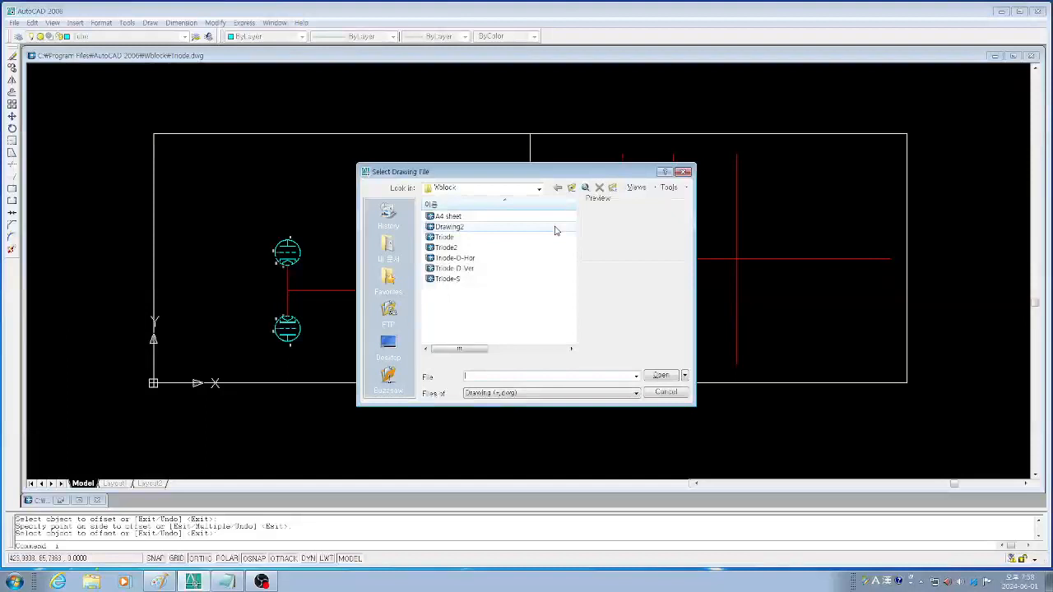
{"action": "left_click", "coordinate": [471, 270]}
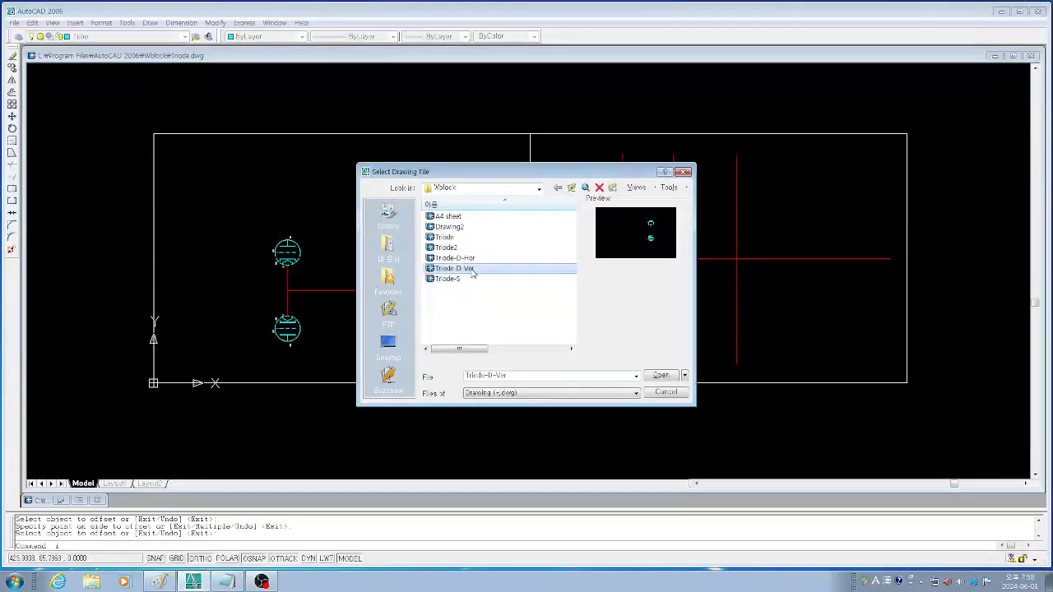
{"action": "left_click", "coordinate": [658, 377]}
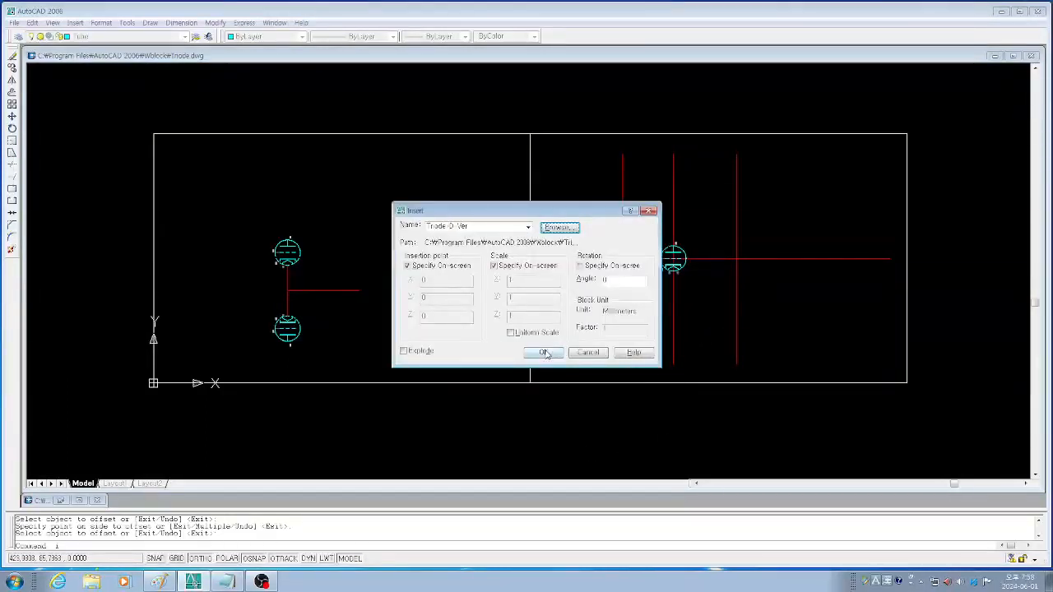
{"action": "left_click", "coordinate": [545, 353]}
{"action": "left_click", "coordinate": [736, 259]}
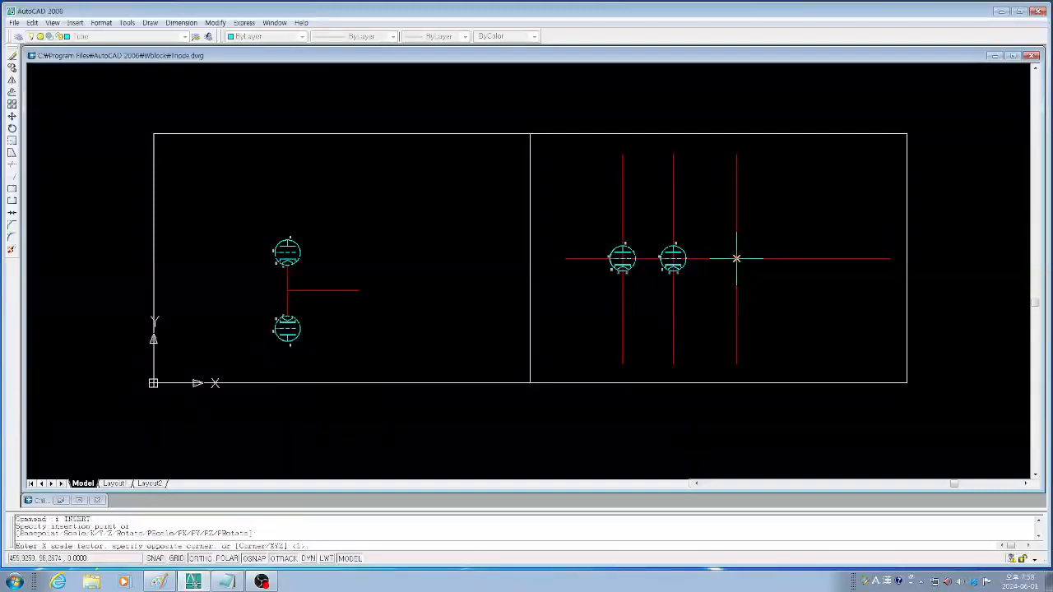
{"action": "key", "text": "Return"}
{"action": "key", "text": "Return"}
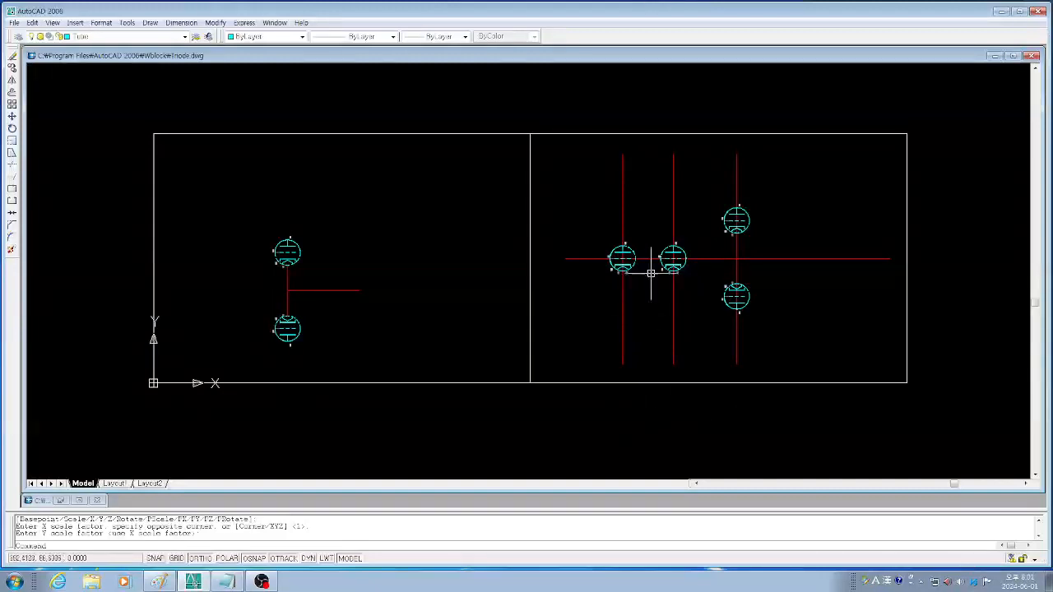
Examine the inserted triode blocks and compare them with the 6SN7GT and 6L6 pin diagrams in the Paint image 6SN7.
{"action": "scroll", "coordinate": [612, 273], "scroll_direction": "up", "scroll_amount": 3}
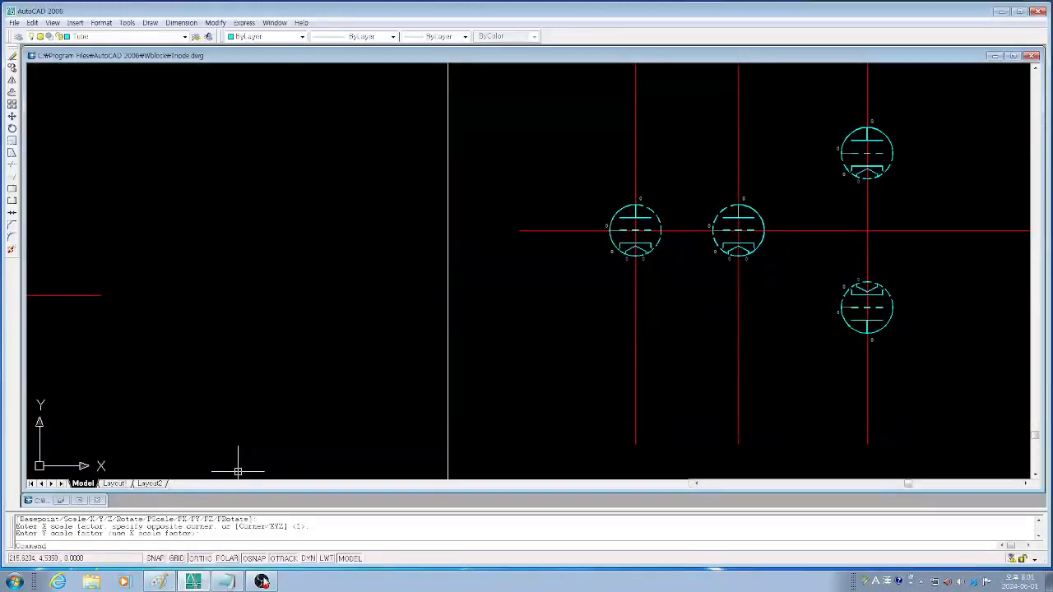
{"action": "left_click", "coordinate": [159, 581]}
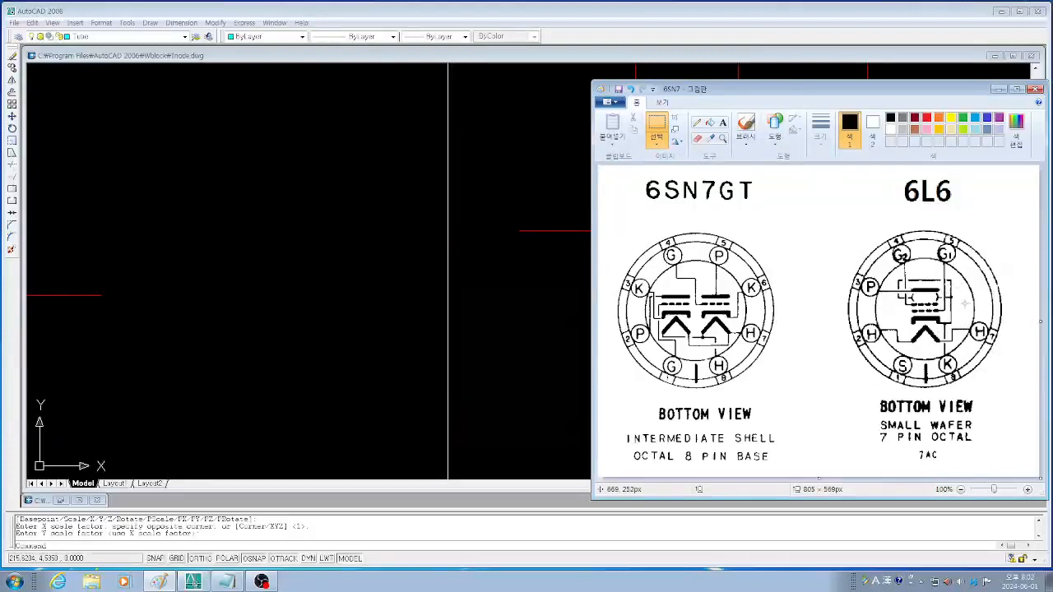
{"action": "left_click", "coordinate": [998, 90]}
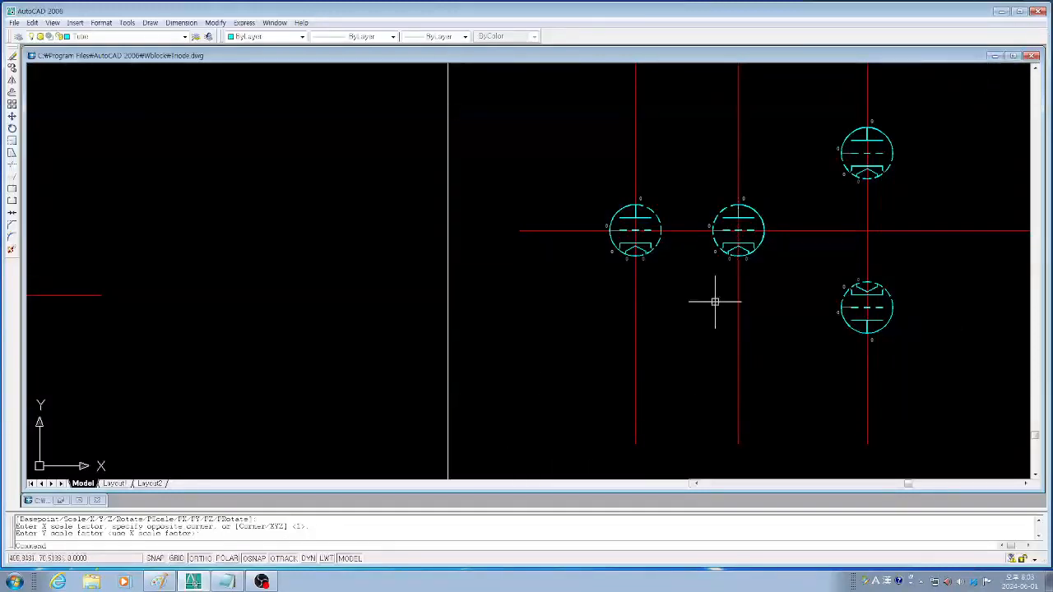
{"action": "left_click", "coordinate": [262, 582]}
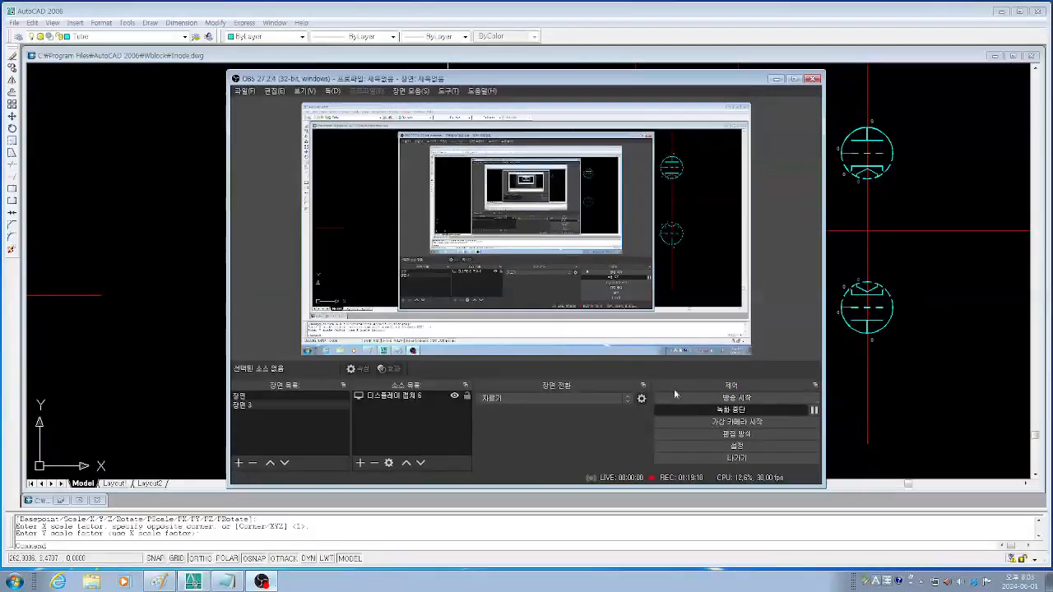